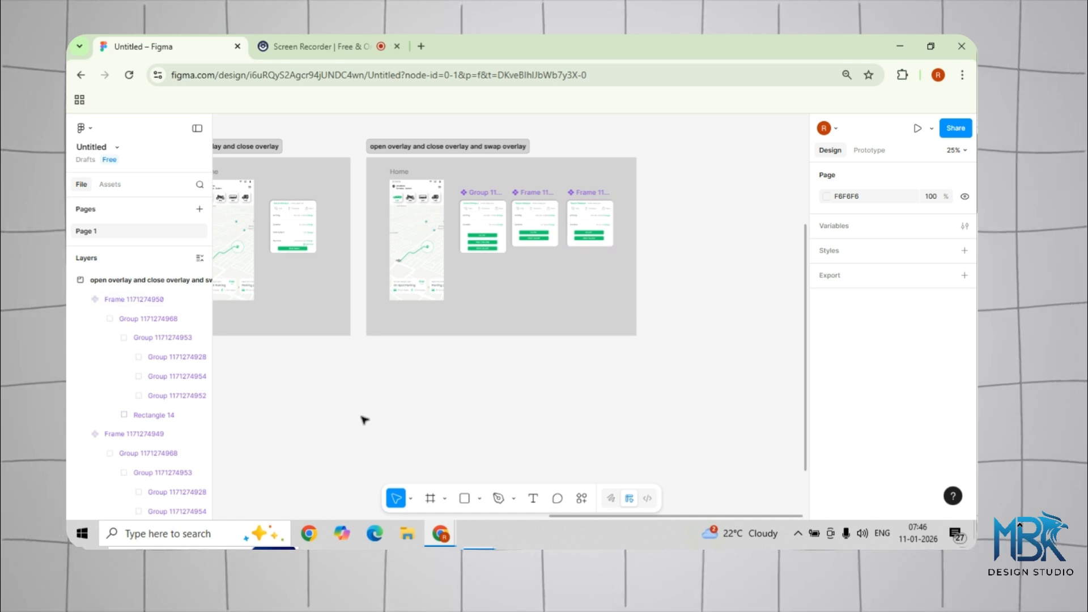
Review the parking app screens and overlay sections, including the success popup group on the second Space Booking S frame
drag(238, 455, 722, 277)
drag(529, 253, 502, 168)
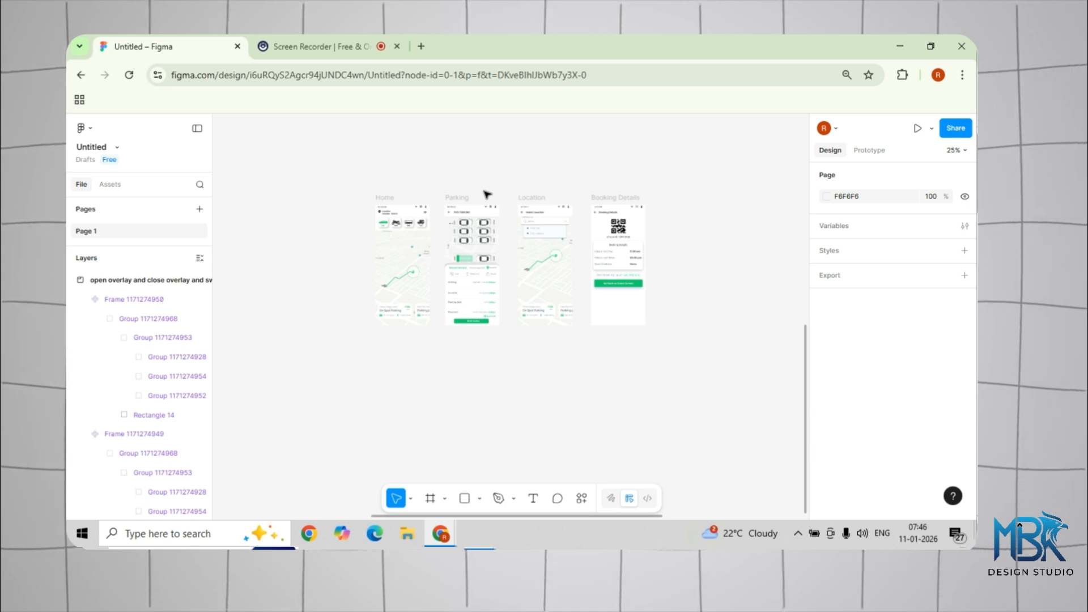
key(ctrl+plus)
drag(506, 219, 564, 290)
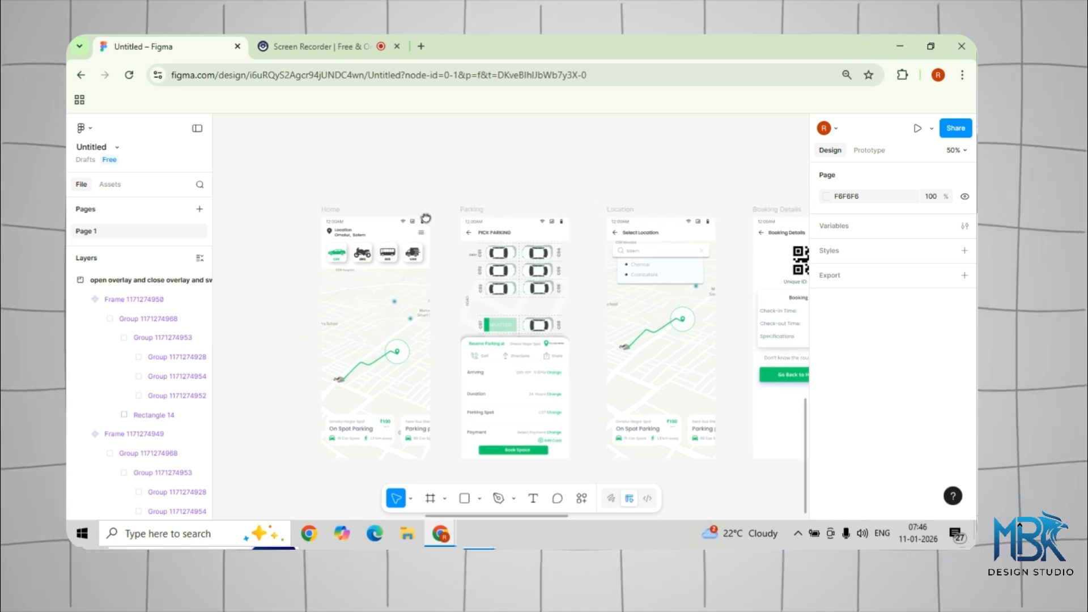
scroll(429, 260, up, 10)
drag(494, 263, 432, 393)
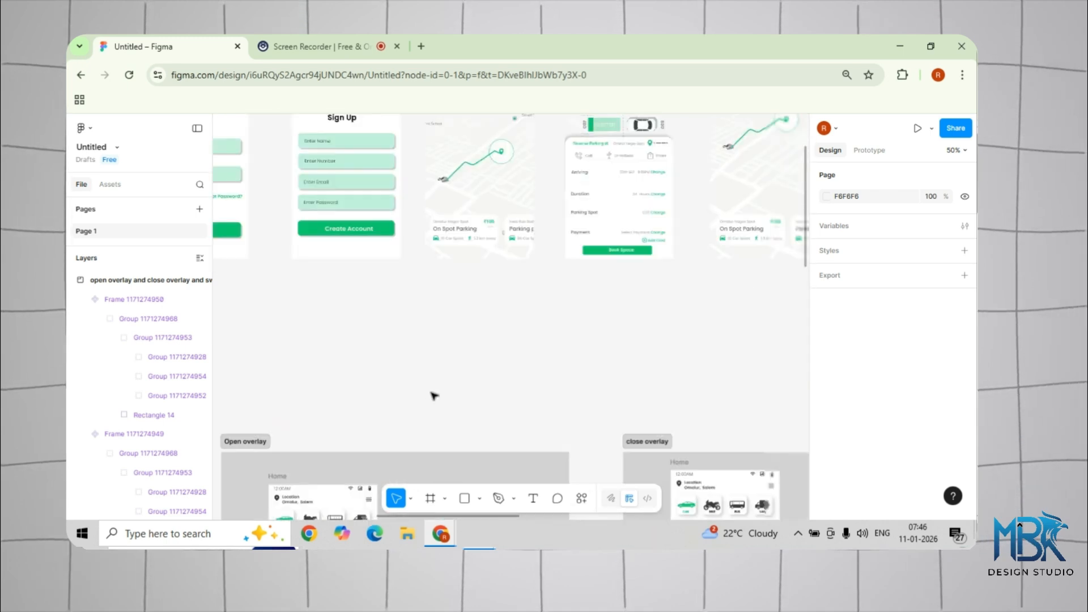
drag(462, 345, 585, 96)
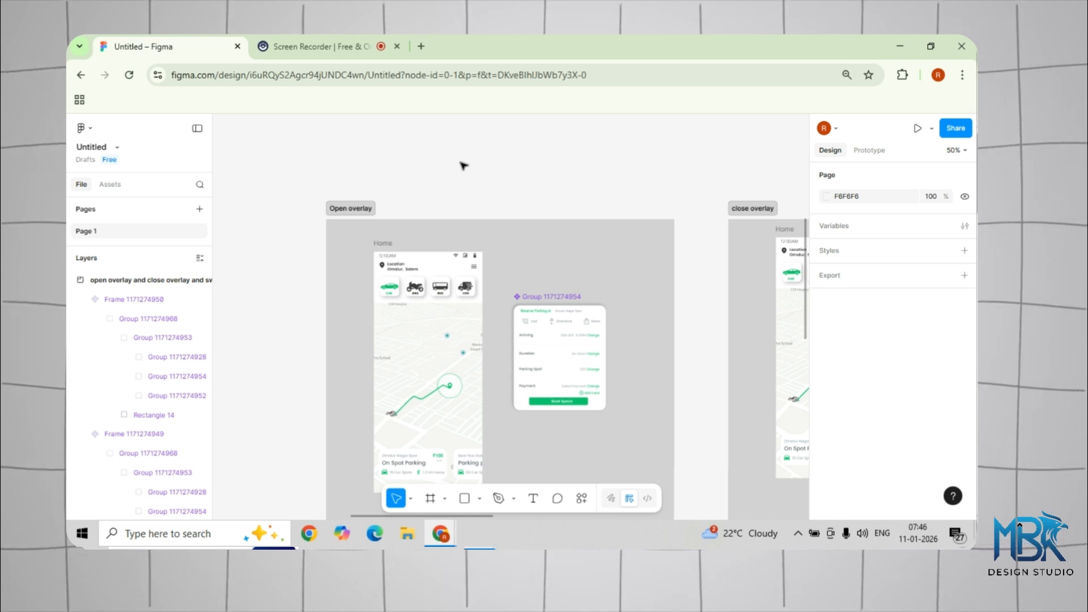
scroll(463, 165, up, 10)
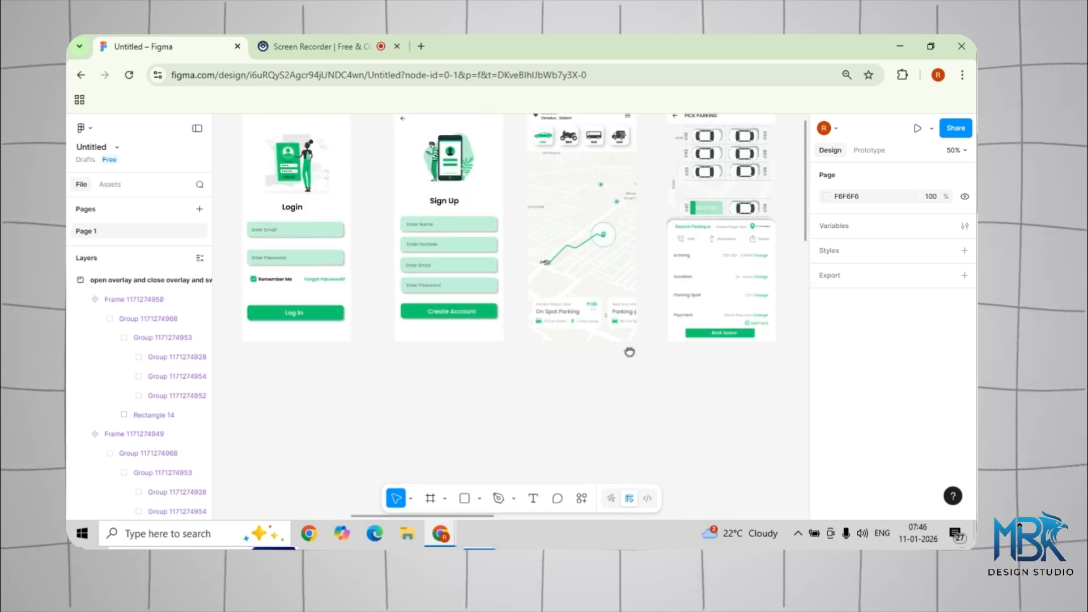
scroll(629, 352, right, 8)
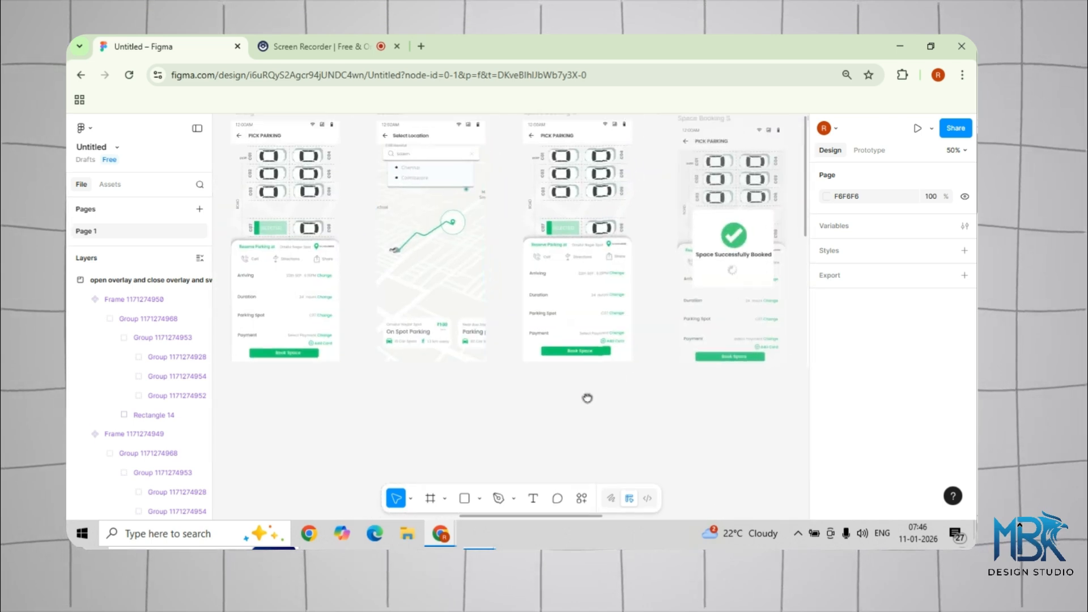
drag(587, 399, 416, 425)
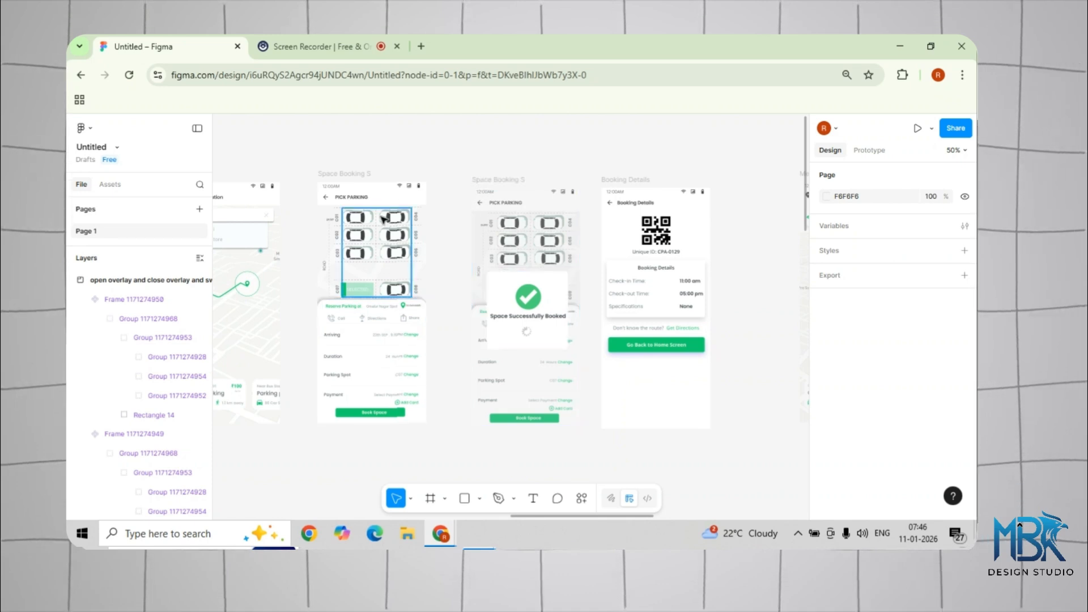
click(332, 173)
click(375, 155)
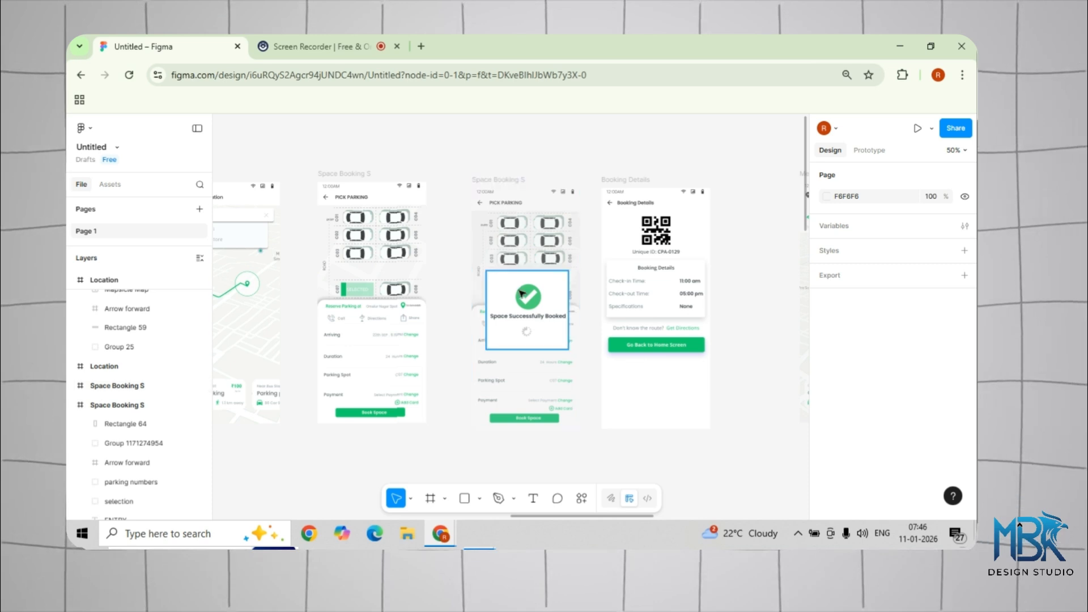
click(491, 200)
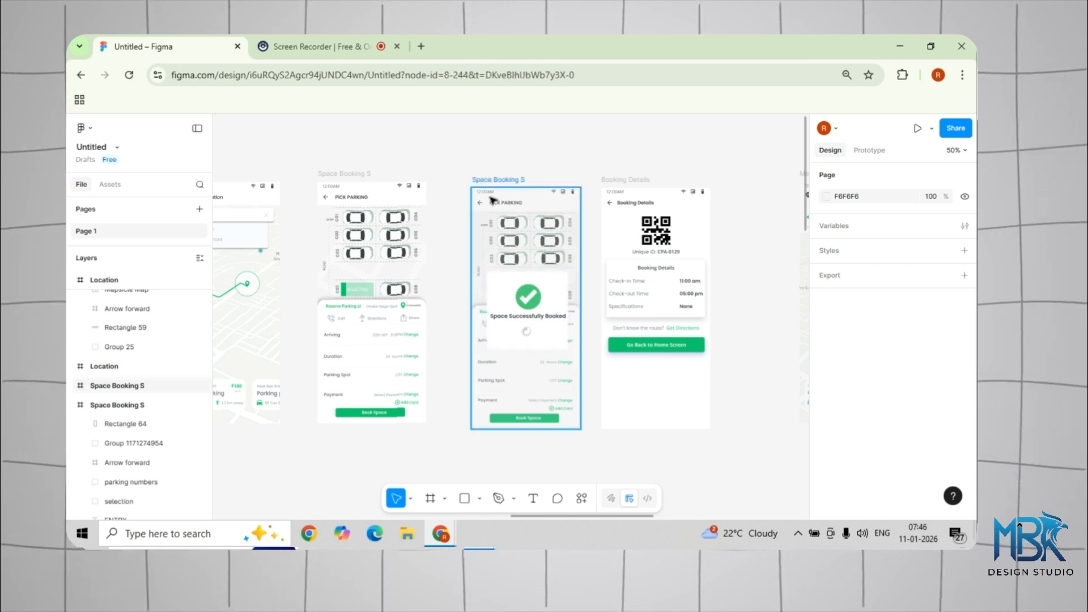
click(545, 296)
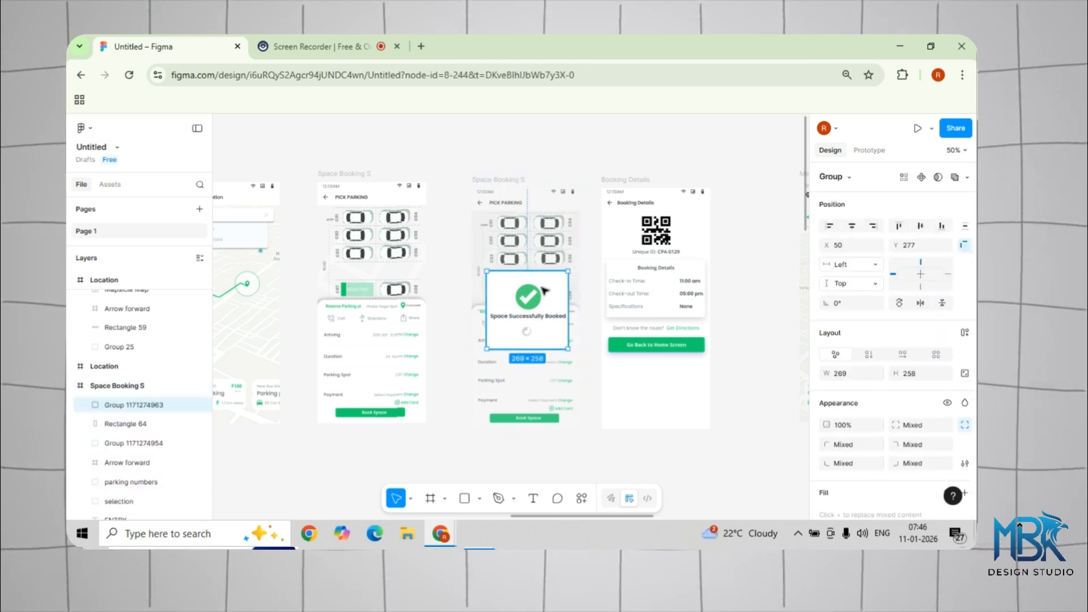
click(462, 171)
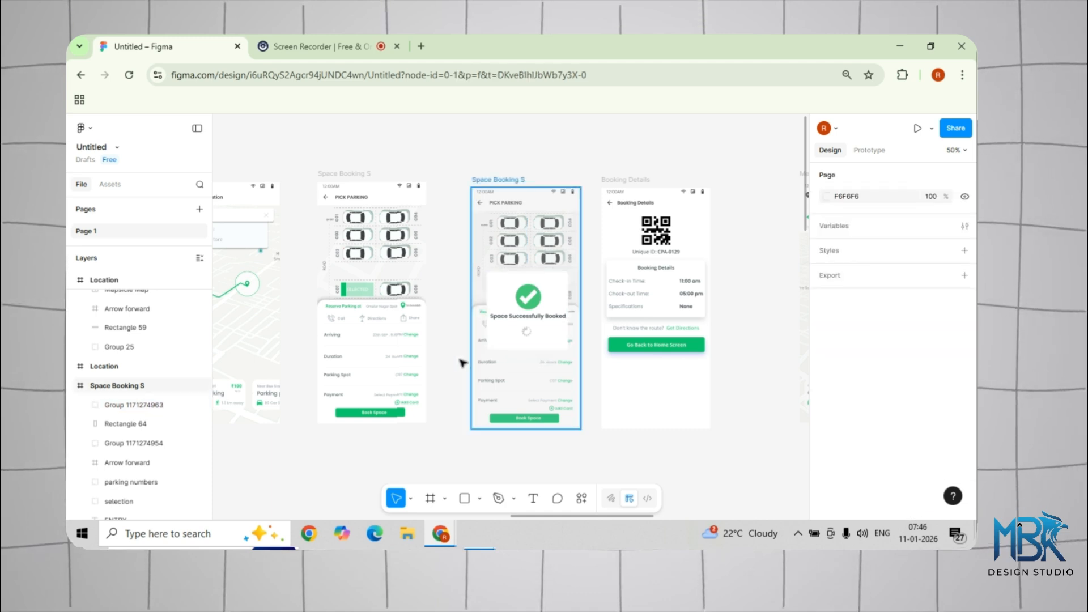
Examine the Open overlay section's Home frame, its menu icon, and the parking details component beside it
scroll(462, 408, left, 2)
scroll(462, 408, down, 5)
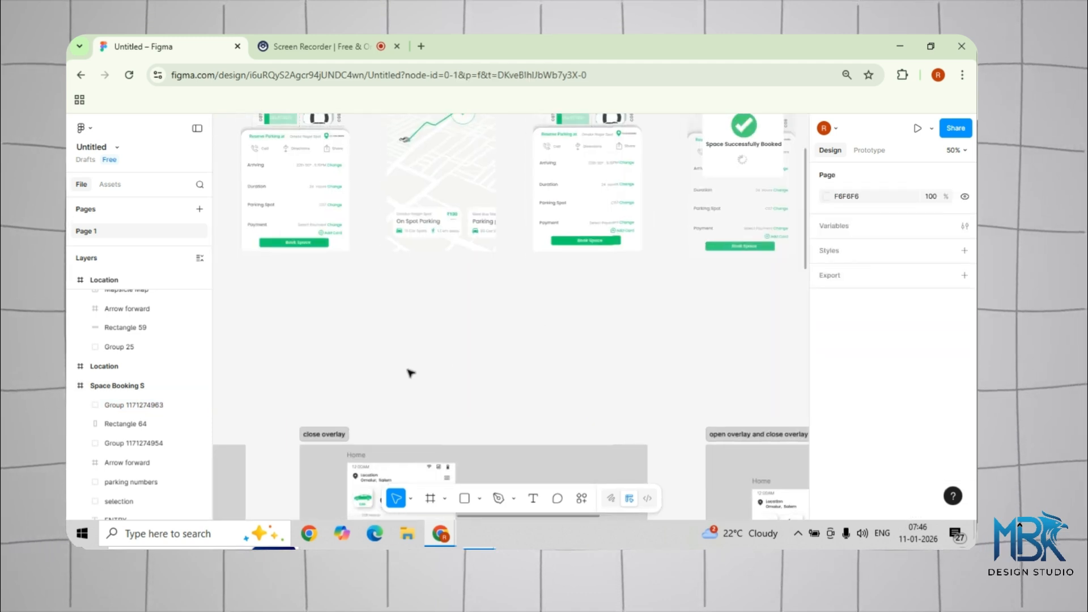
drag(411, 373, 561, 242)
scroll(419, 294, left, 5)
scroll(420, 294, down, 3)
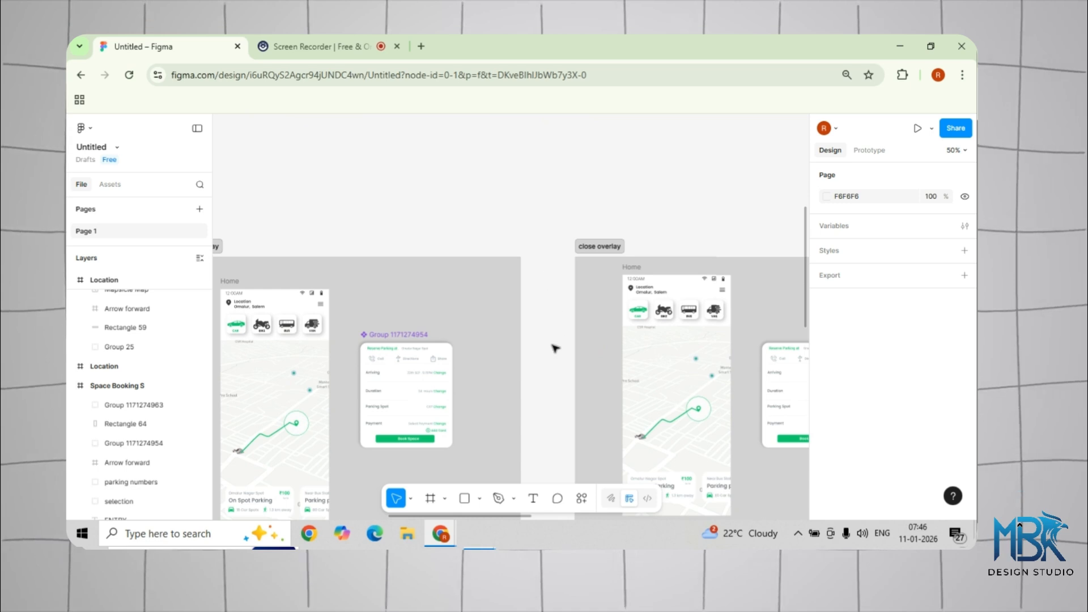
scroll(636, 262, down, 4)
scroll(637, 262, left, 4)
drag(621, 330, 715, 328)
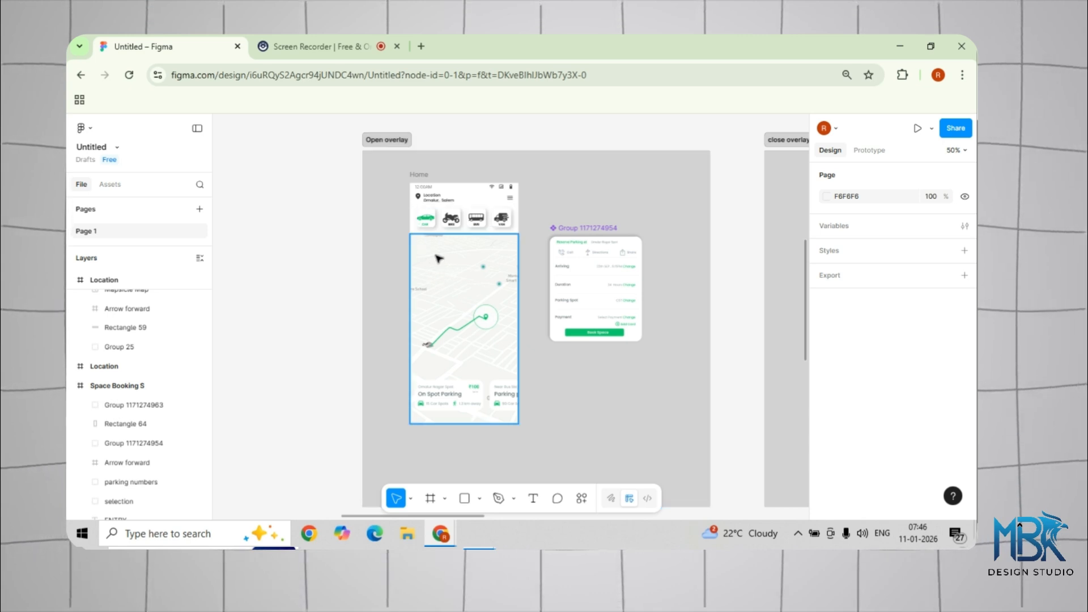
click(416, 180)
click(515, 156)
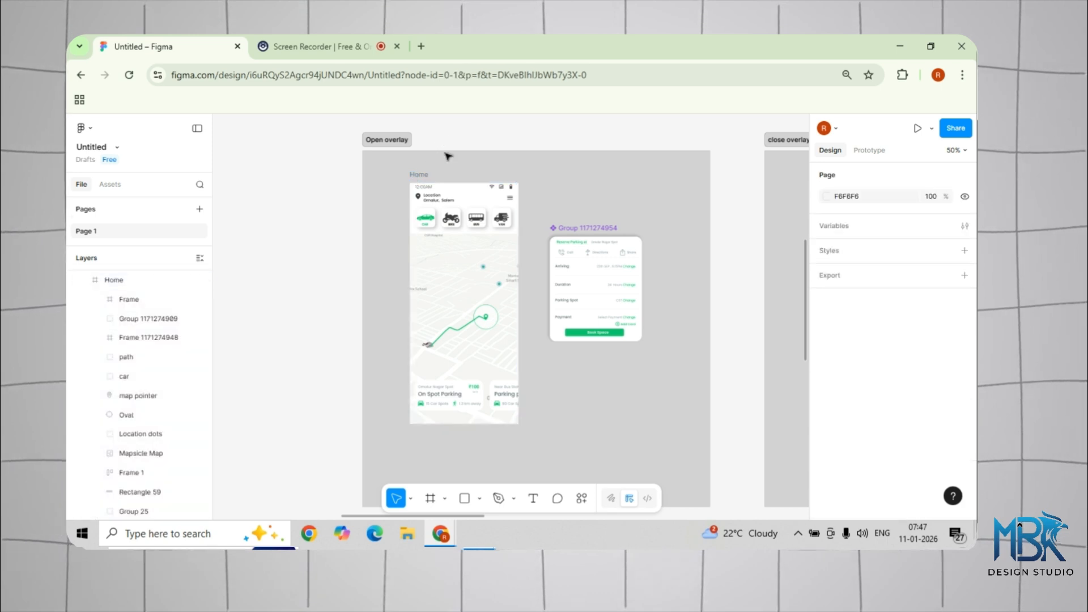
click(508, 199)
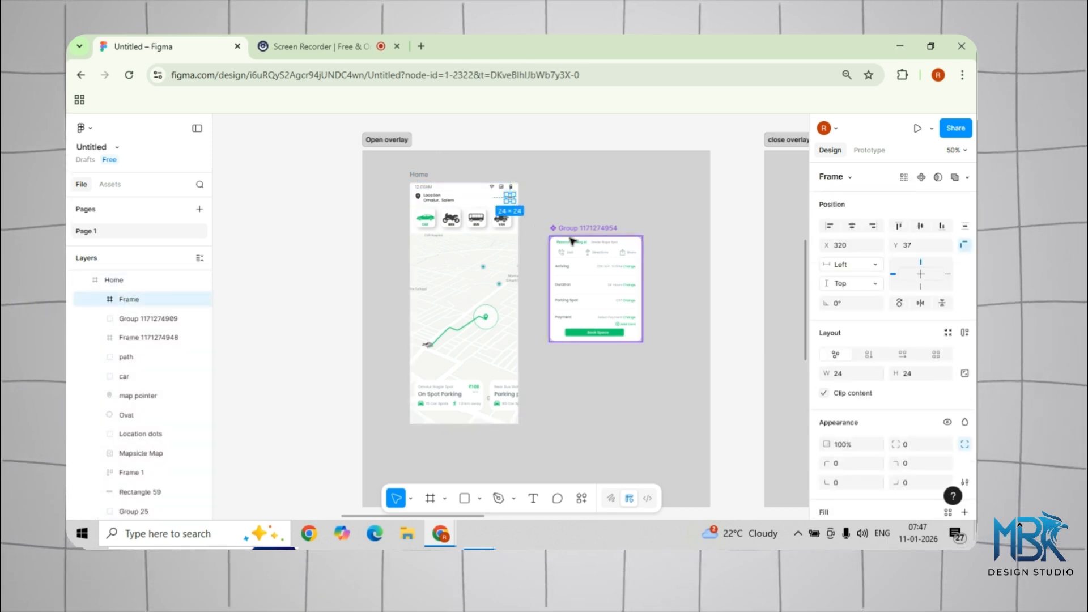
click(553, 135)
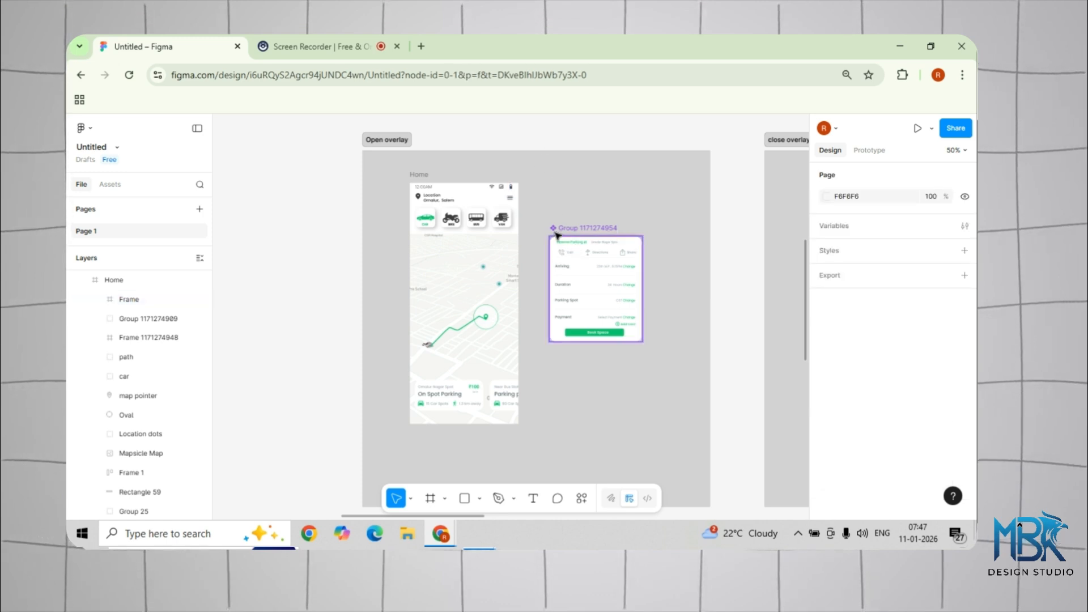
click(572, 238)
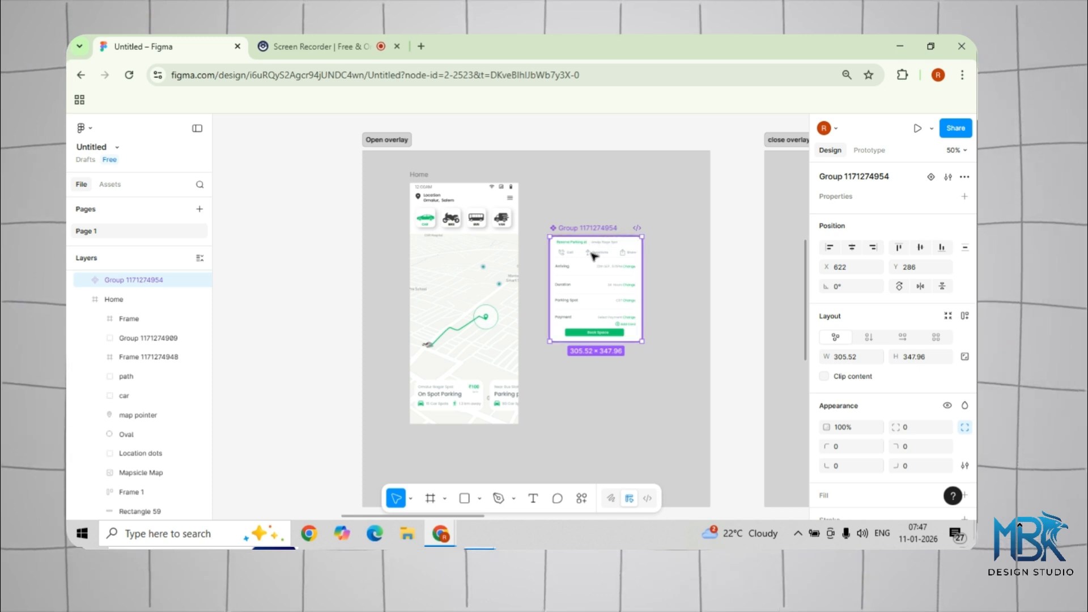
click(573, 138)
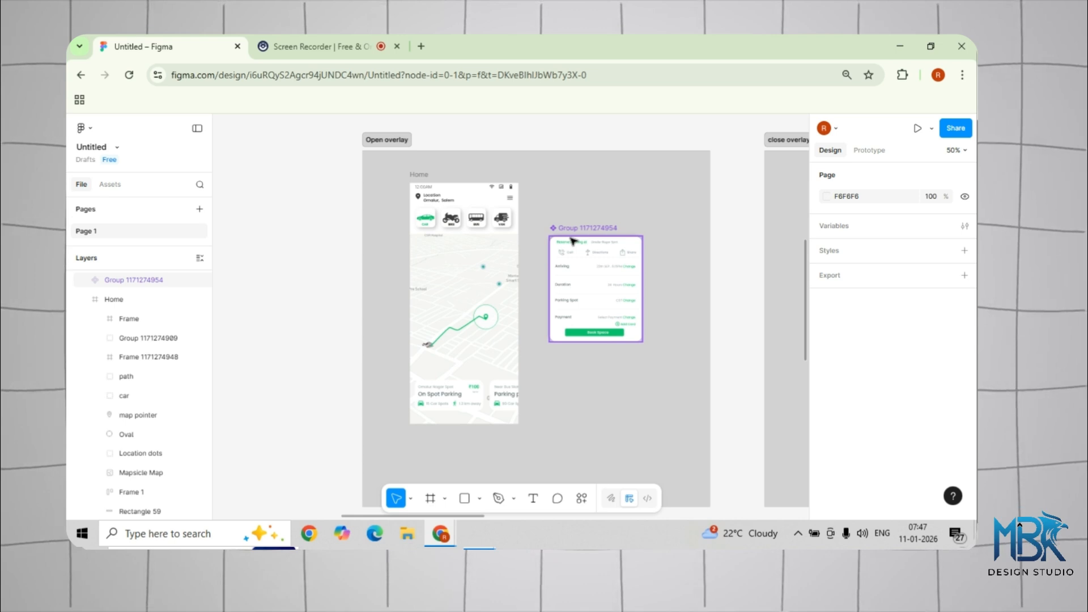
click(574, 241)
click(534, 178)
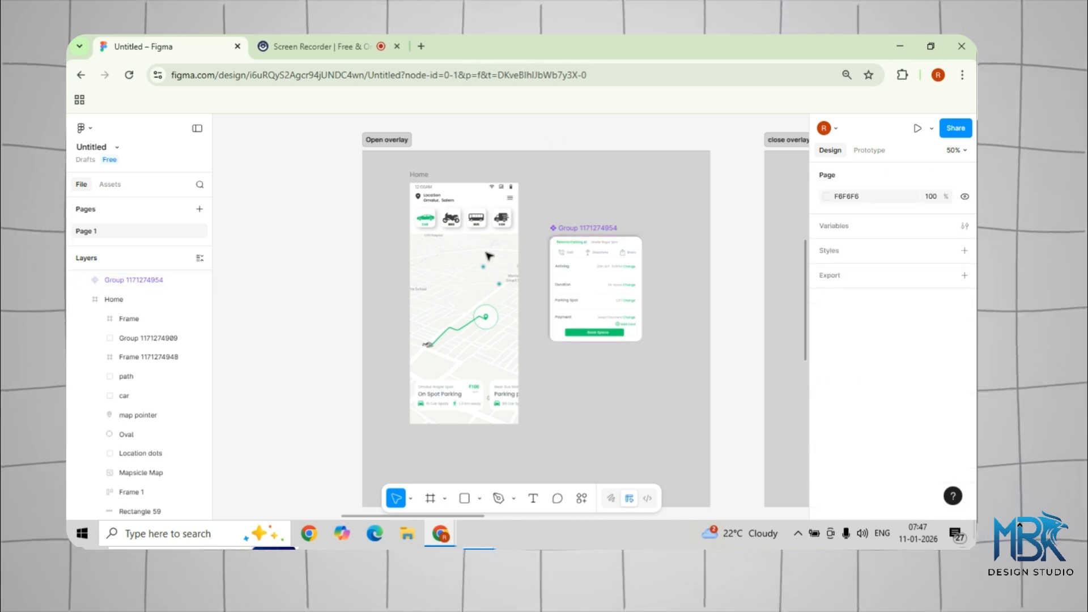
click(510, 197)
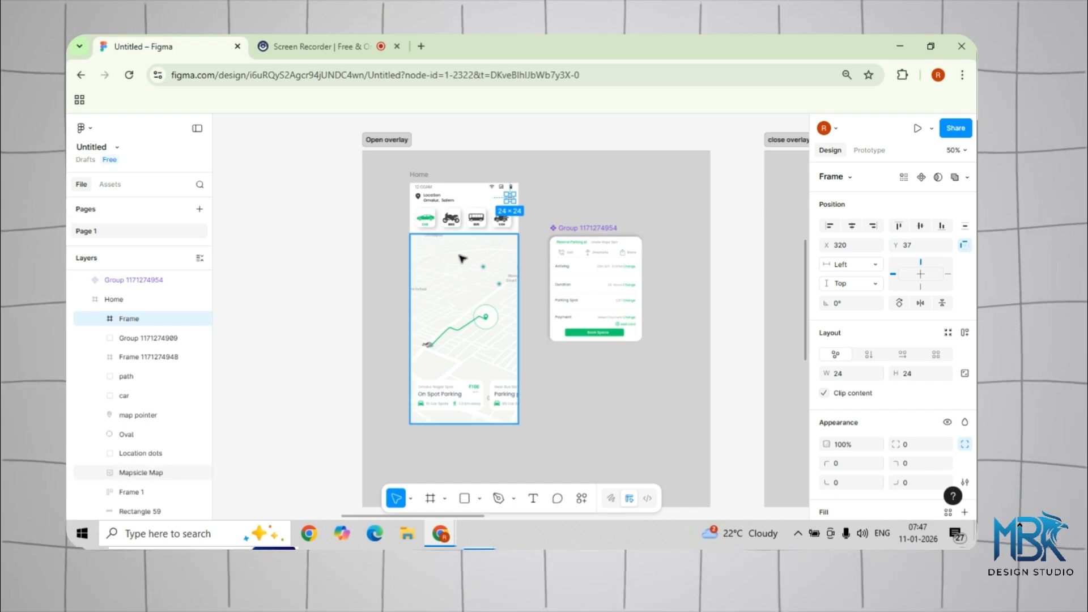
click(520, 129)
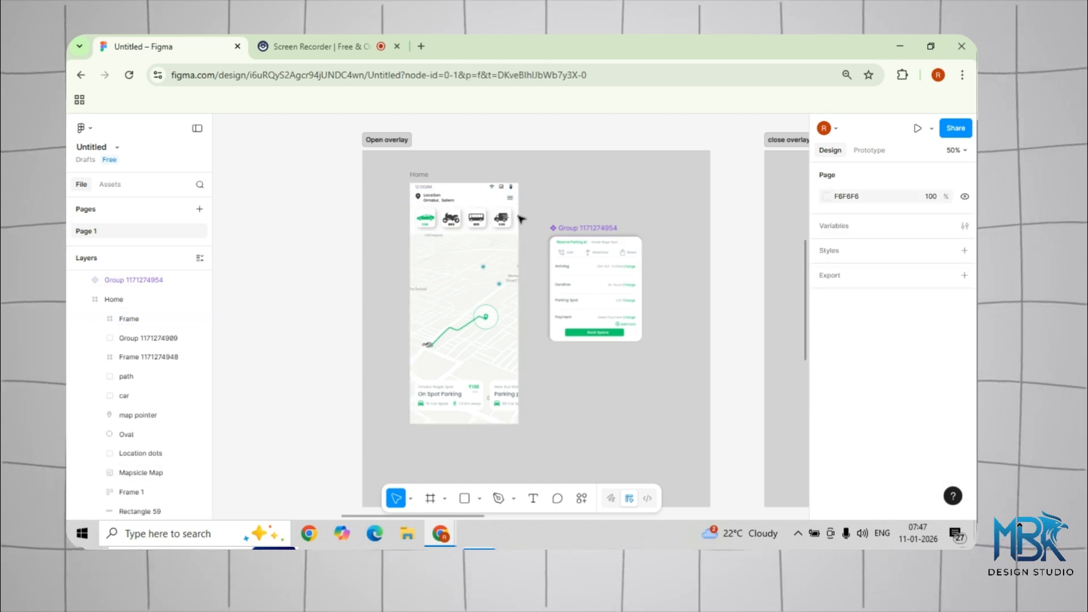
Link the Home frame's menu icon to the parking details component with an on-tap Open overlay interaction
click(513, 198)
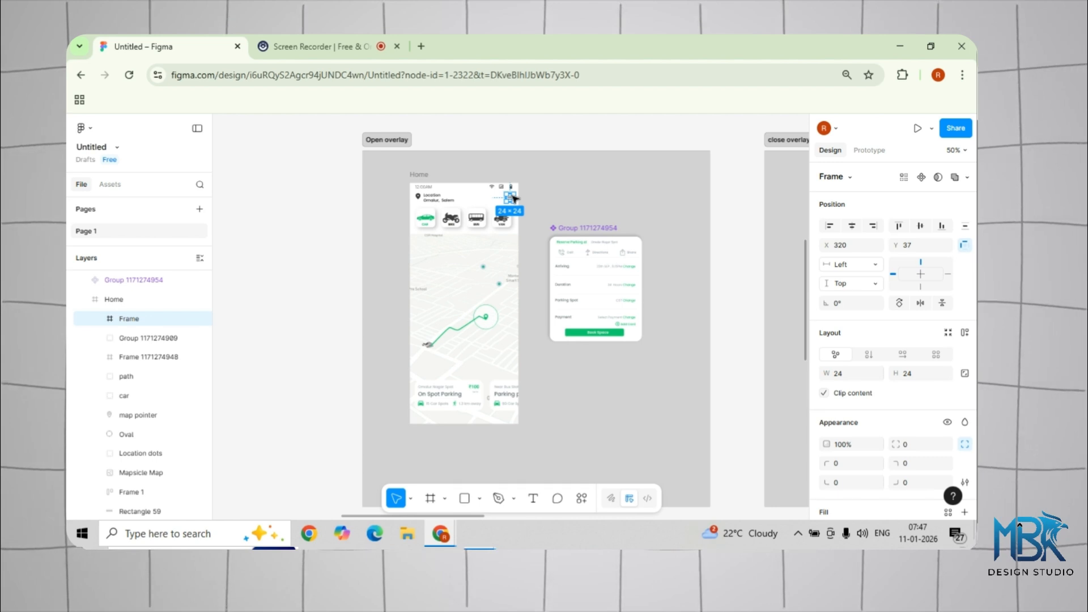
click(867, 150)
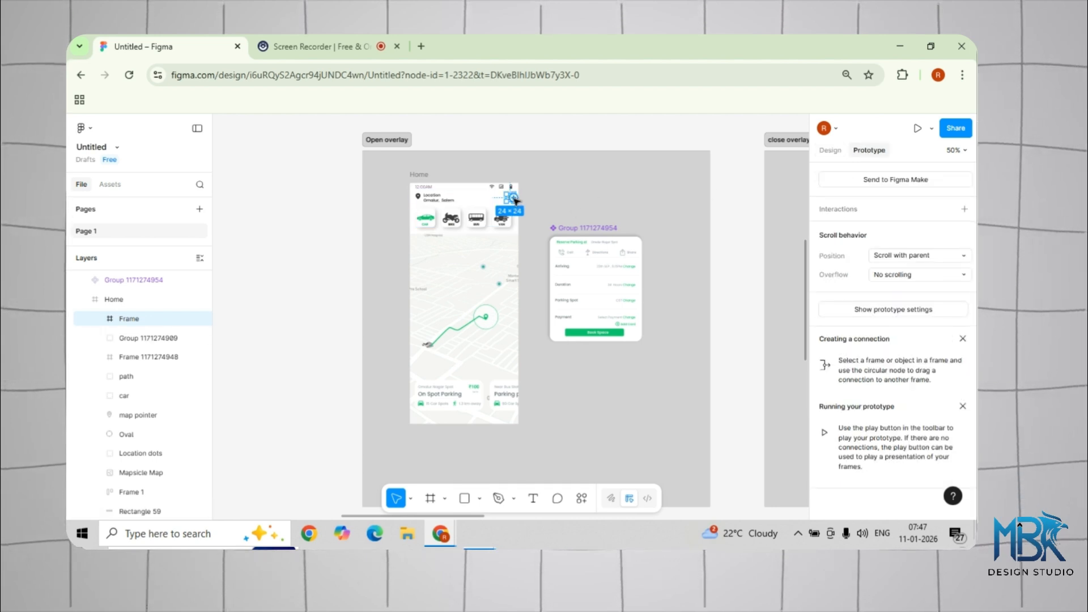
drag(514, 198, 751, 187)
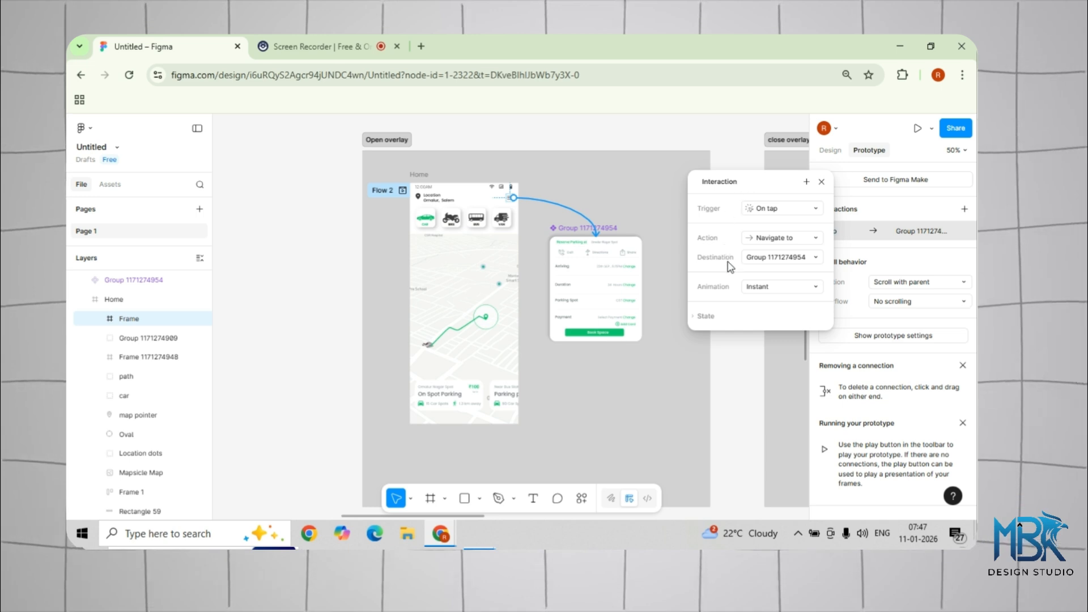
click(770, 239)
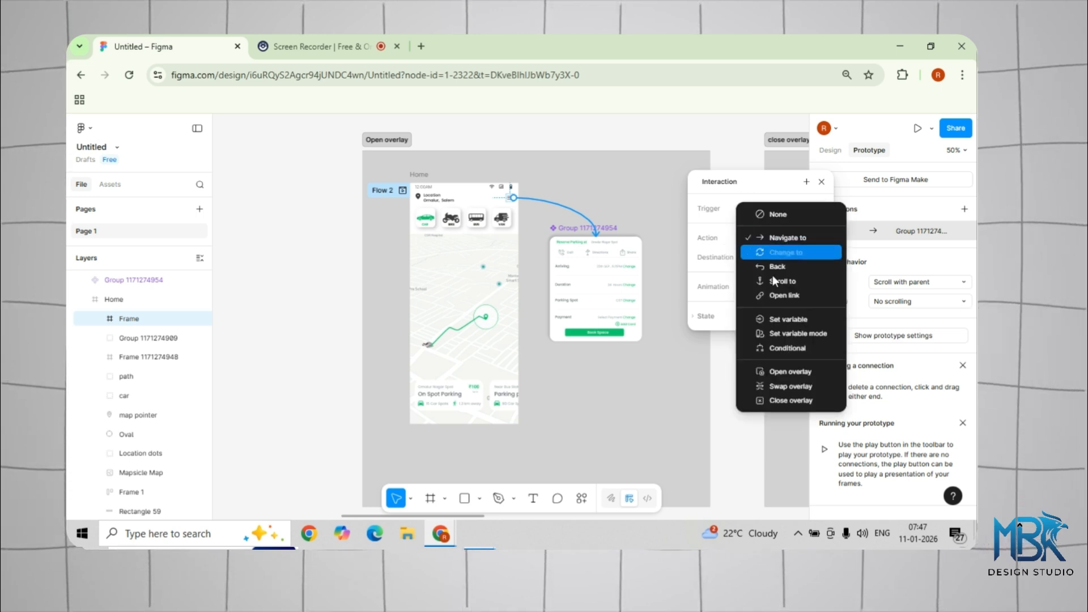
click(777, 369)
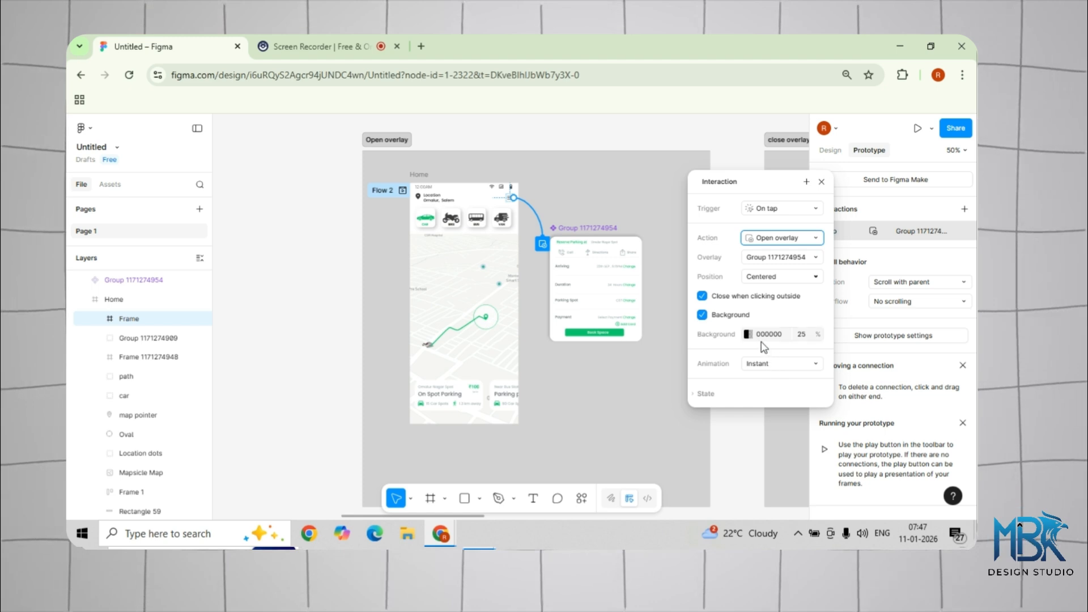
Disable closing on outside clicks and the background for the overlay, keeping its position Centered
click(702, 296)
click(703, 315)
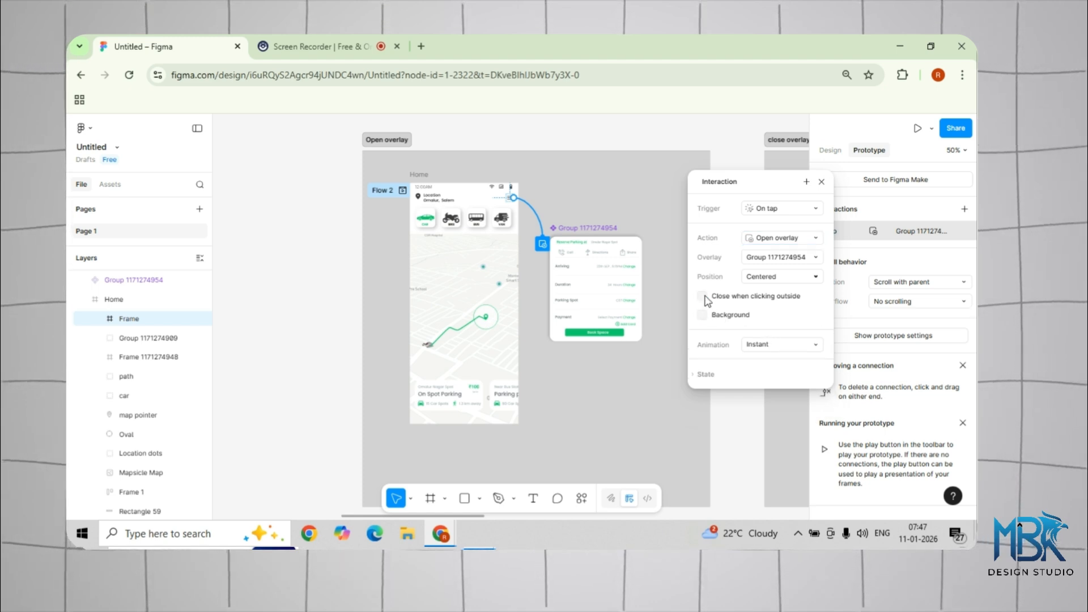
click(773, 279)
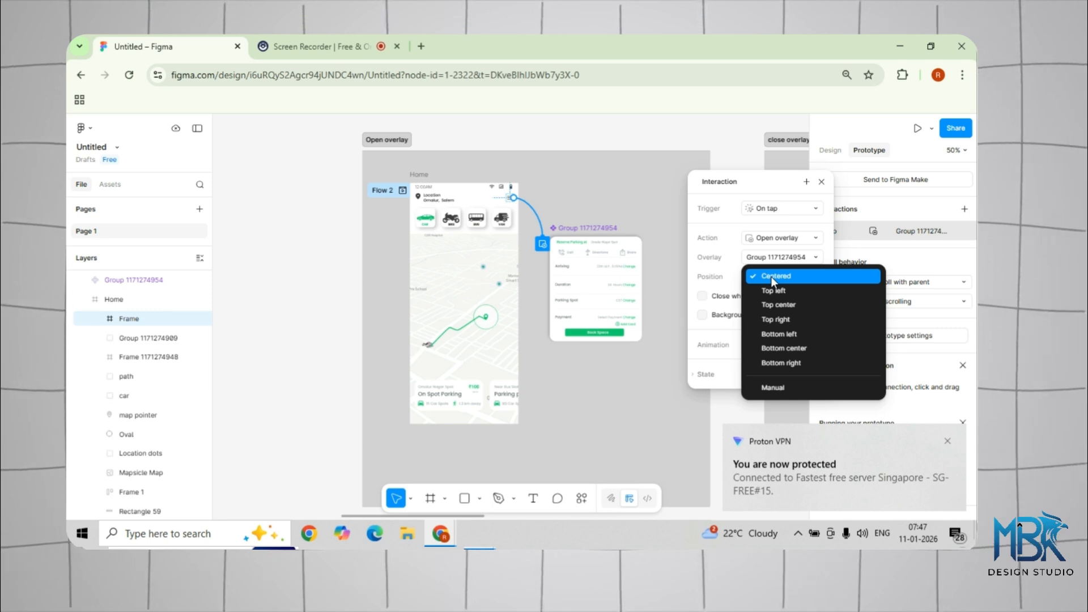
click(771, 277)
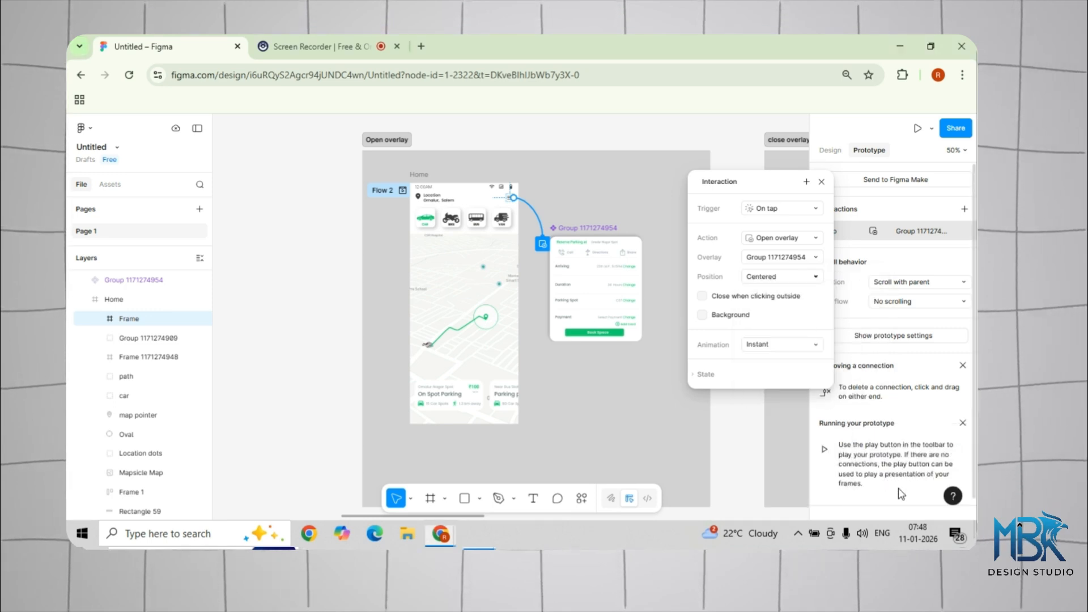
Switch to Proton VPN, disconnect it, and exit the application
click(797, 533)
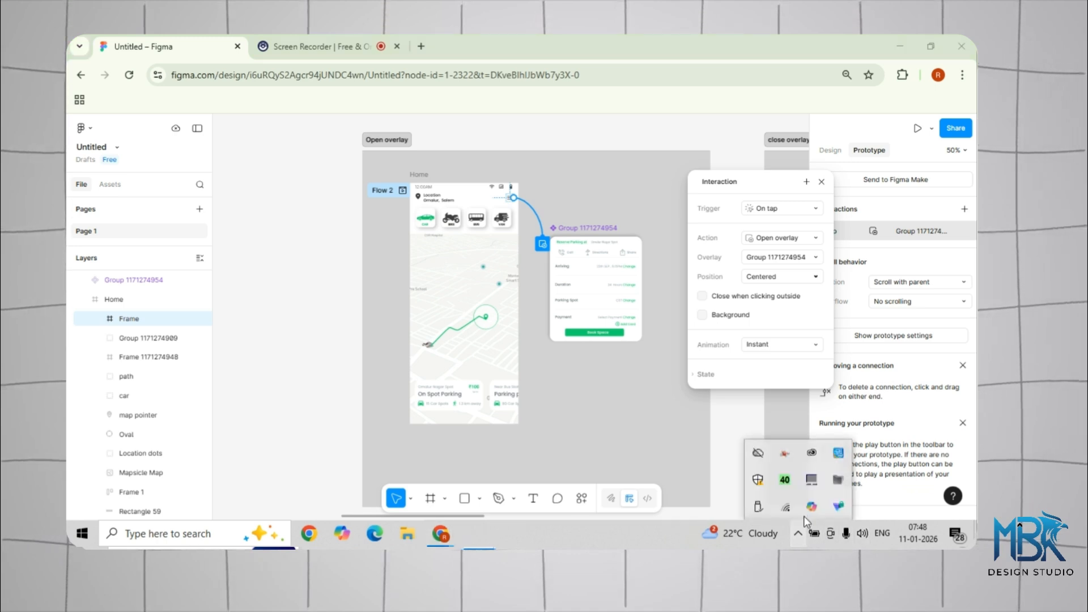
click(839, 506)
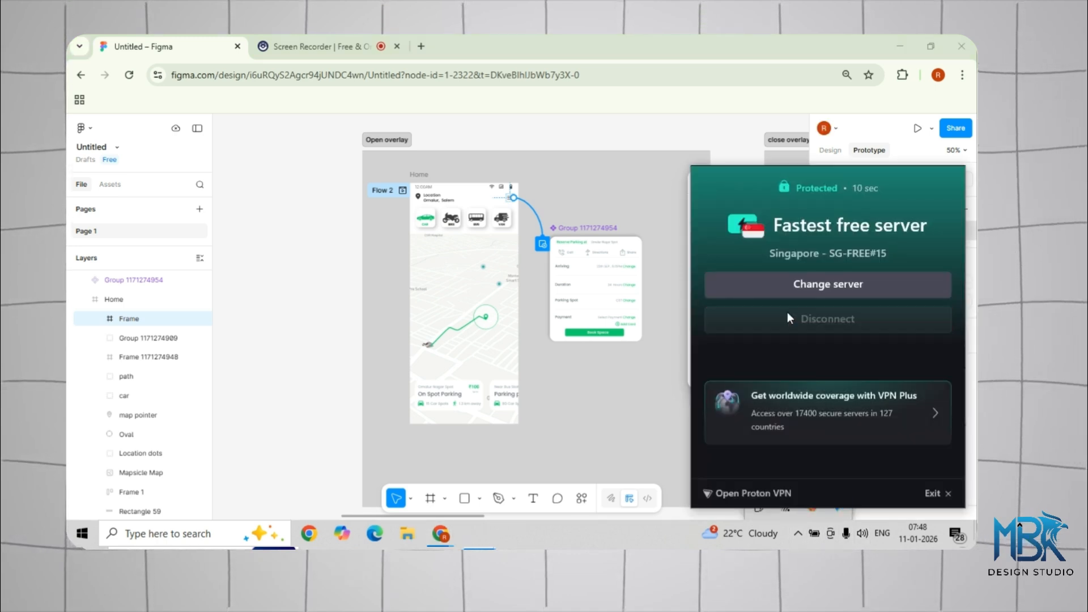
click(949, 491)
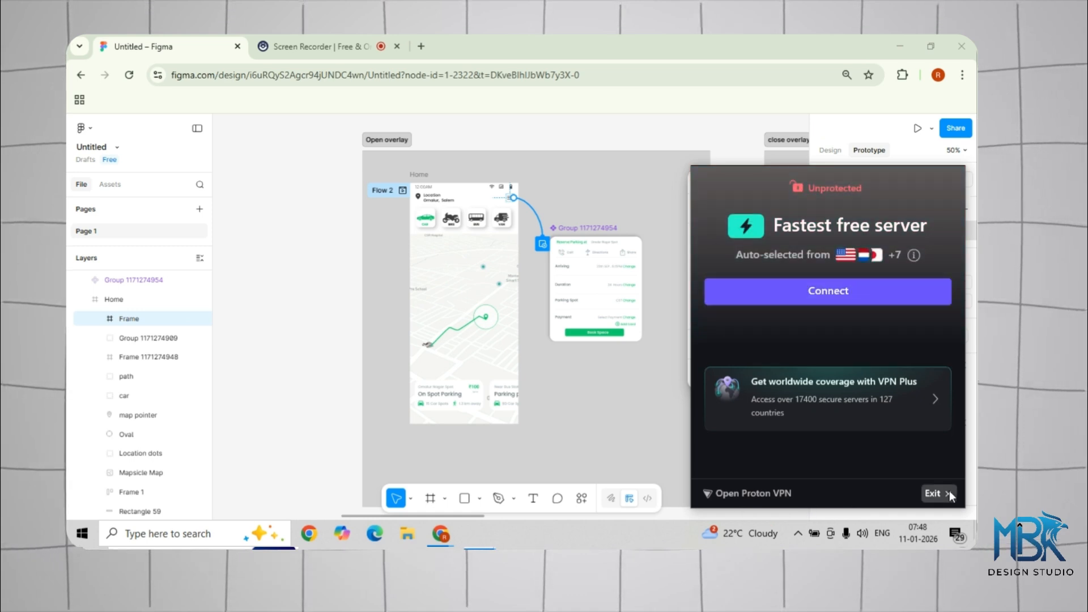
click(948, 472)
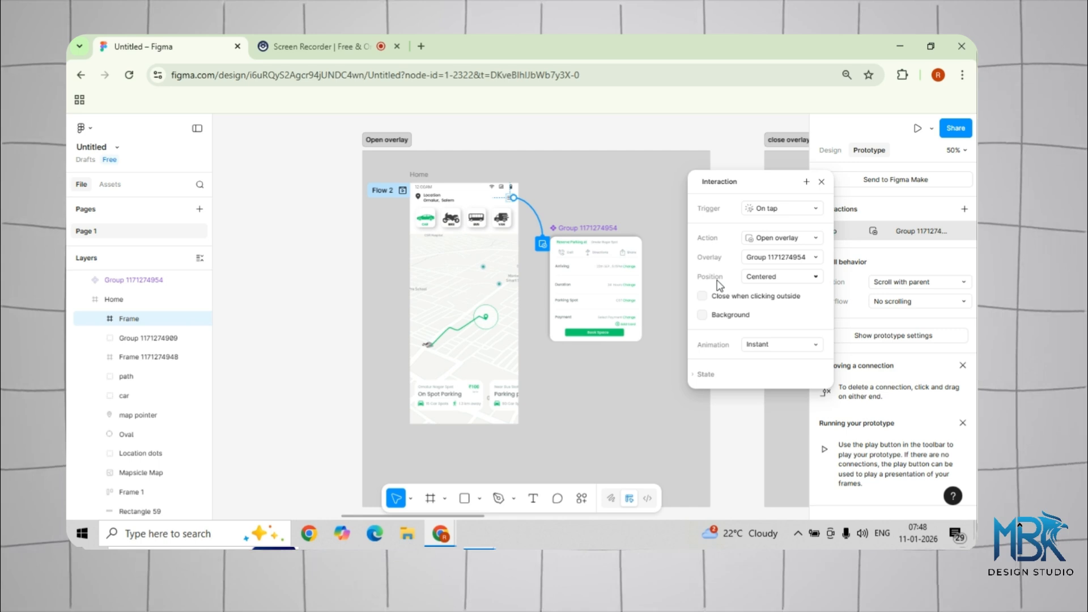
Keep the overlay's animation set to Instant and close the interaction settings
click(760, 344)
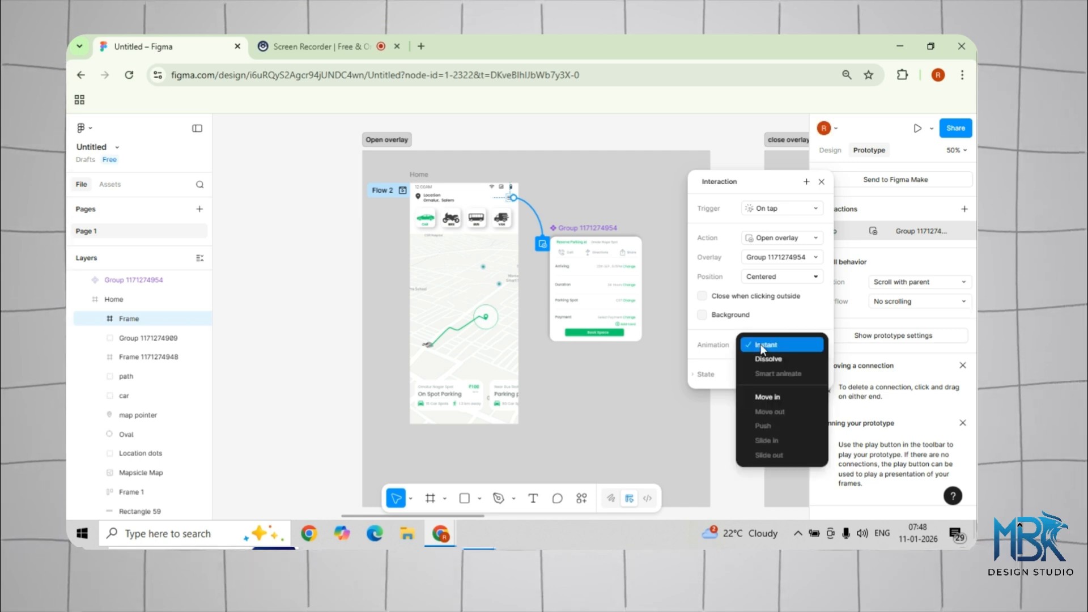
click(760, 344)
click(750, 430)
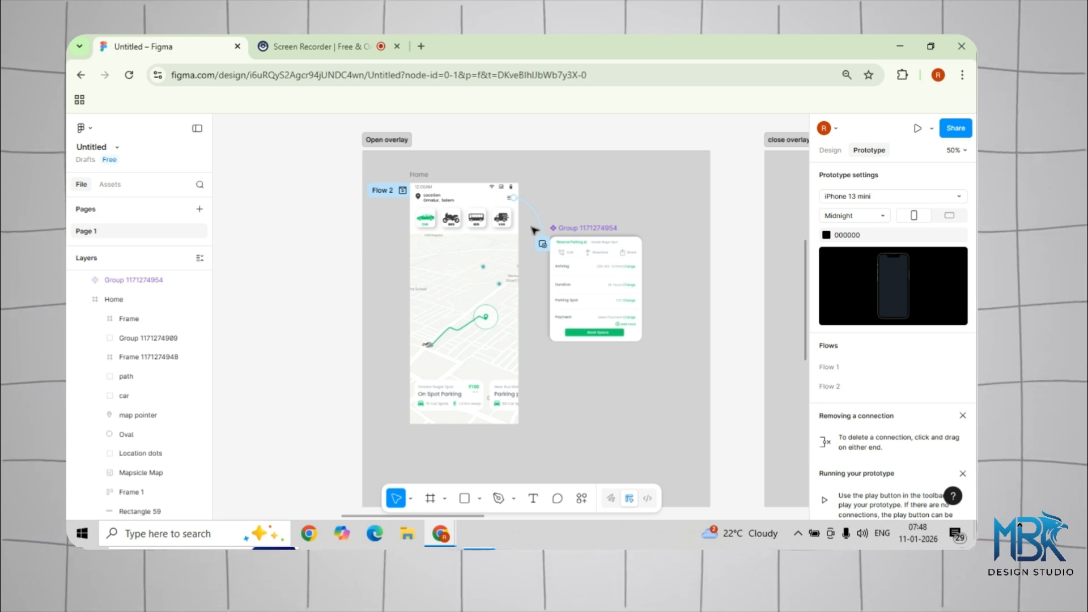
Preview the Home frame's flow, open the parking details overlay from its menu icon, and close the preview
click(418, 174)
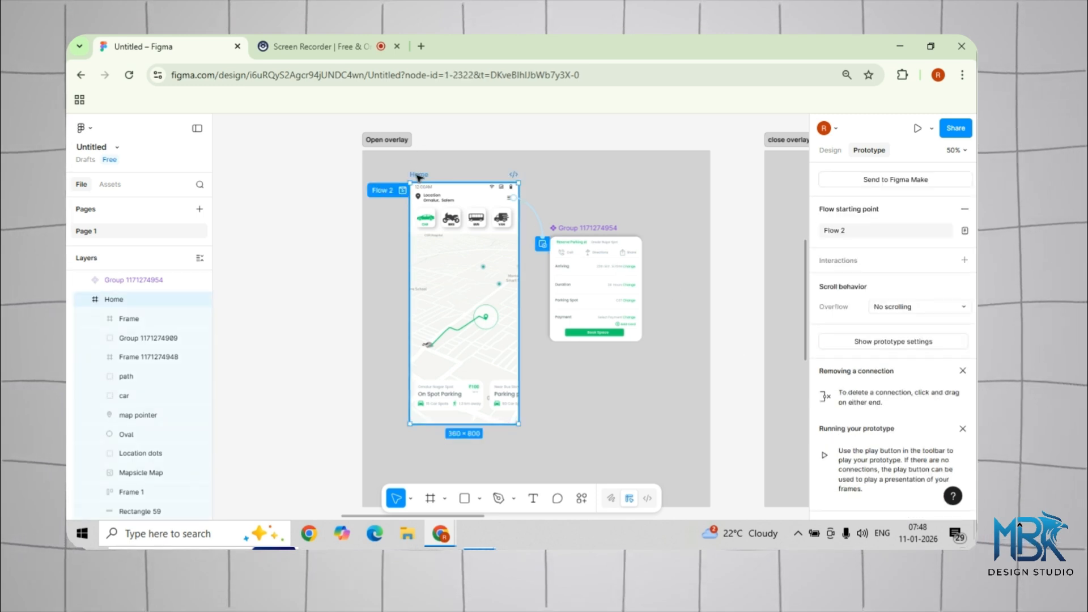
key(shift+space)
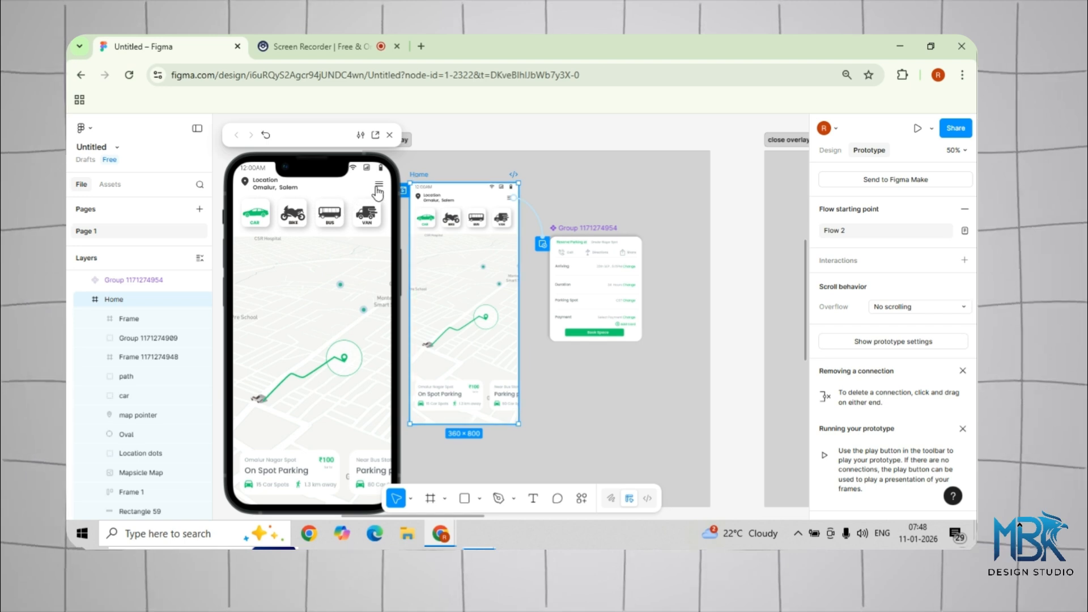
click(379, 190)
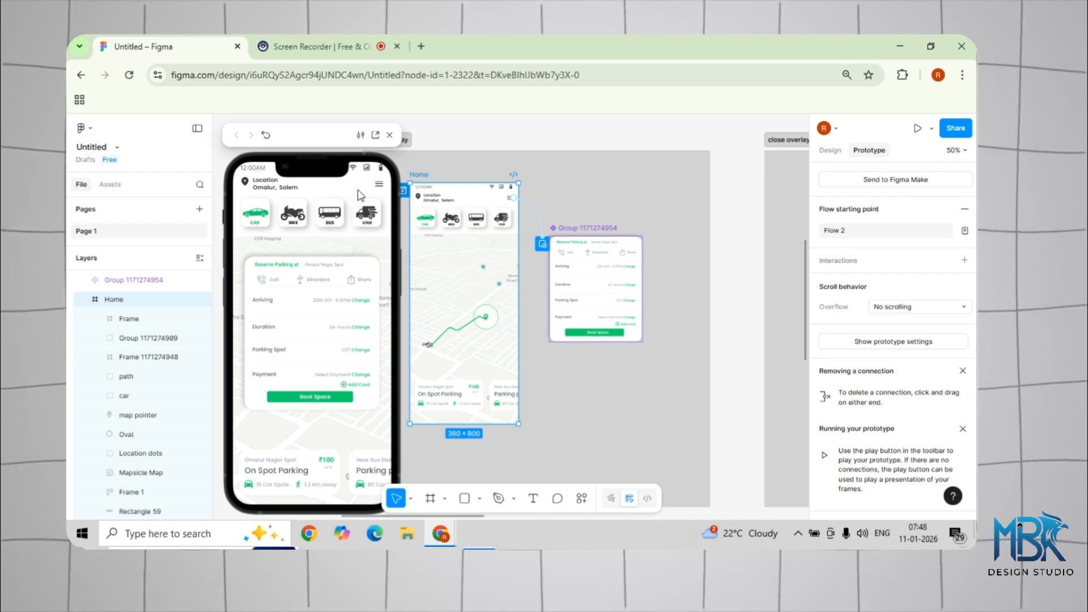
click(390, 136)
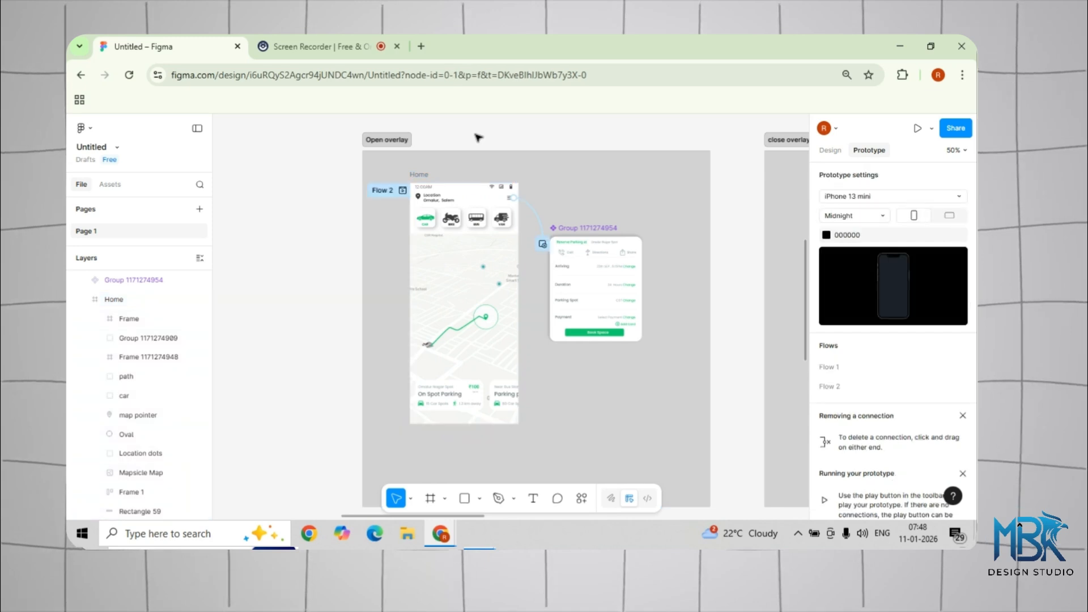
Enable the 000000 background at 25% opacity for the menu icon's Open overlay interaction
click(538, 217)
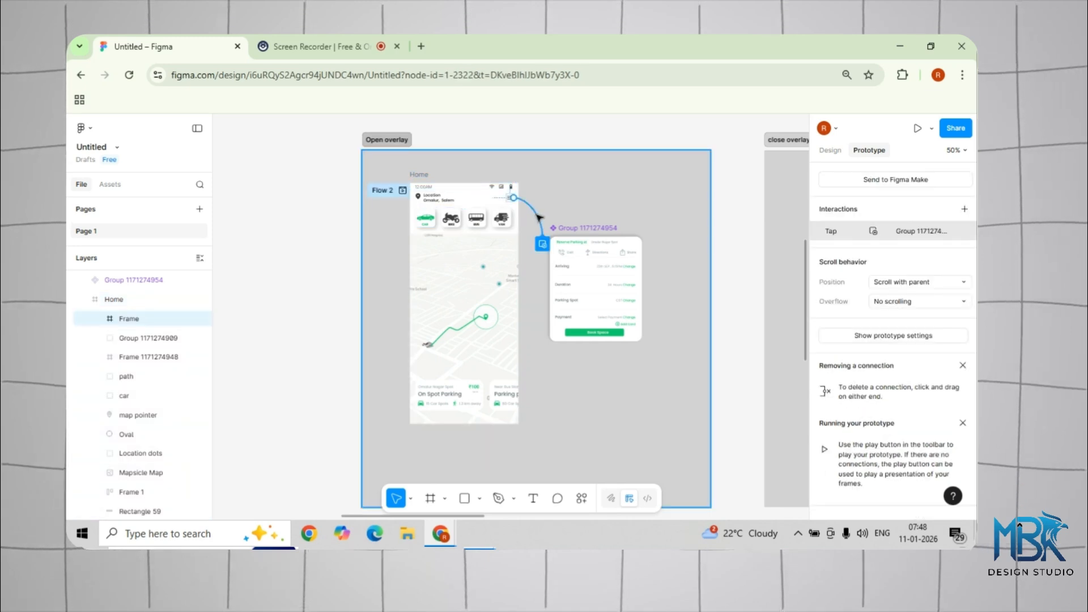
drag(538, 247, 642, 202)
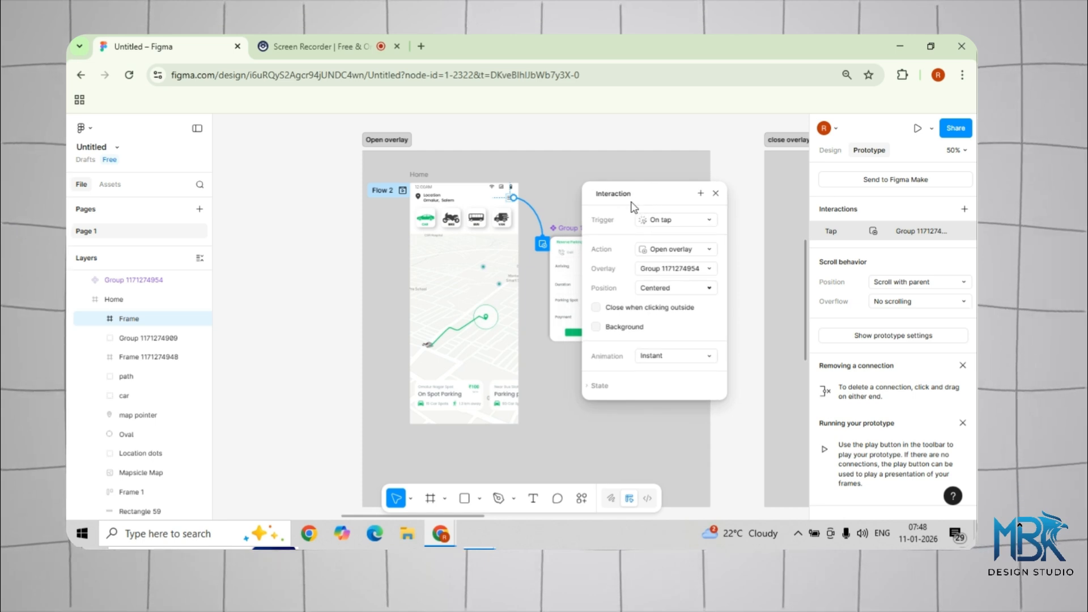
click(596, 328)
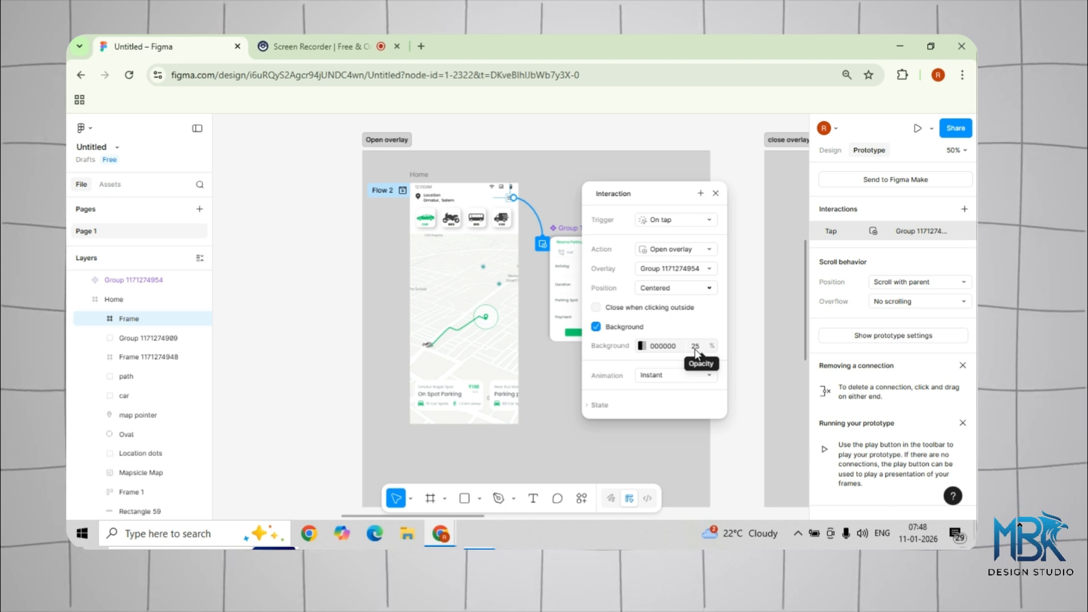
click(714, 360)
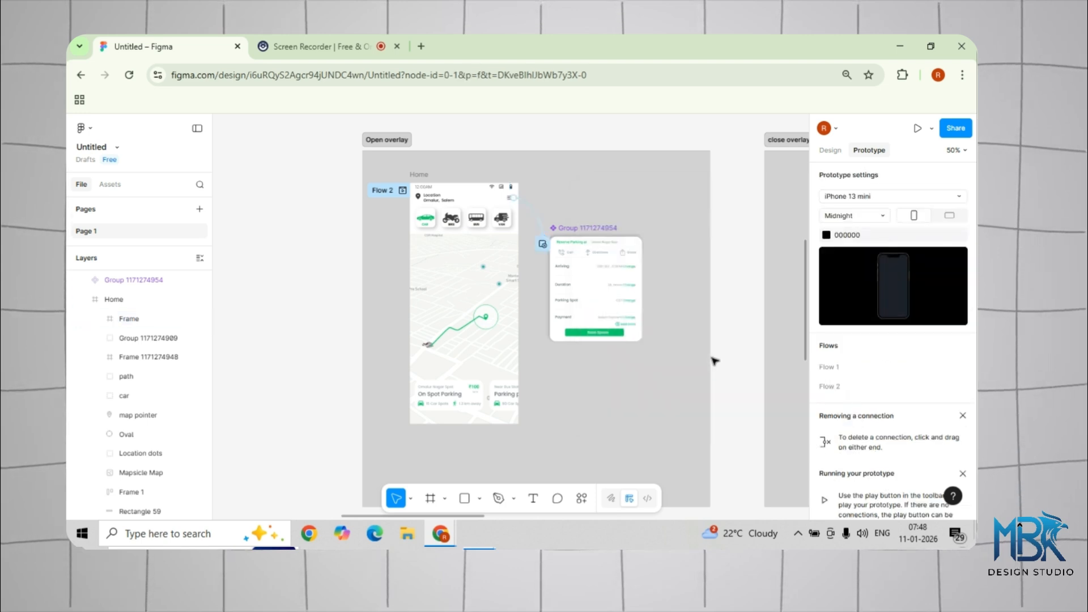
Preview the Home flow to check the dimmed background behind the parking details overlay, and close the preview
click(420, 174)
key(shift+space)
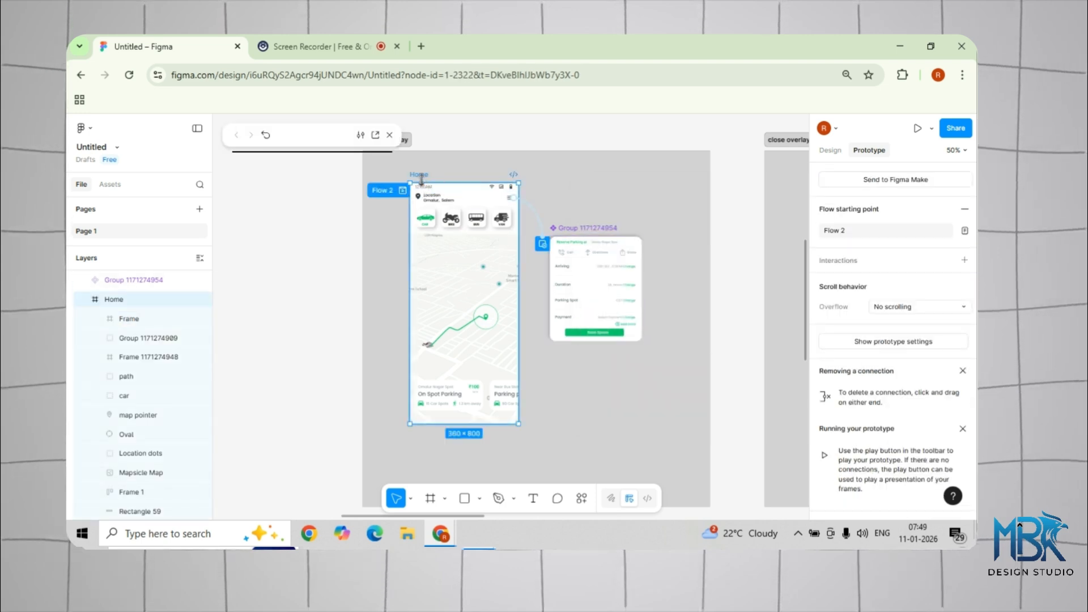
click(379, 185)
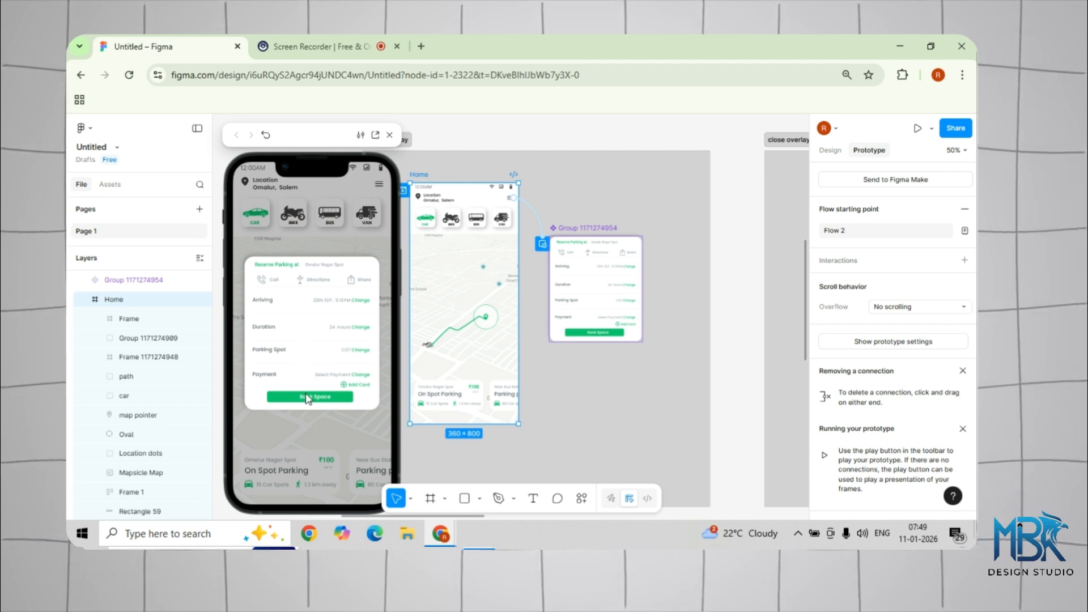
click(389, 135)
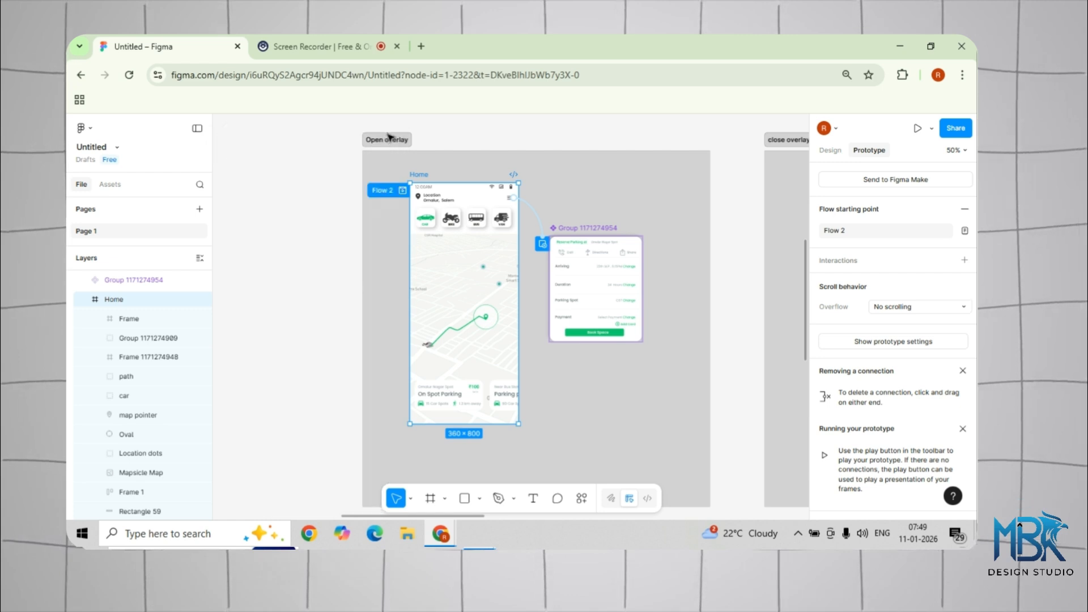
click(548, 146)
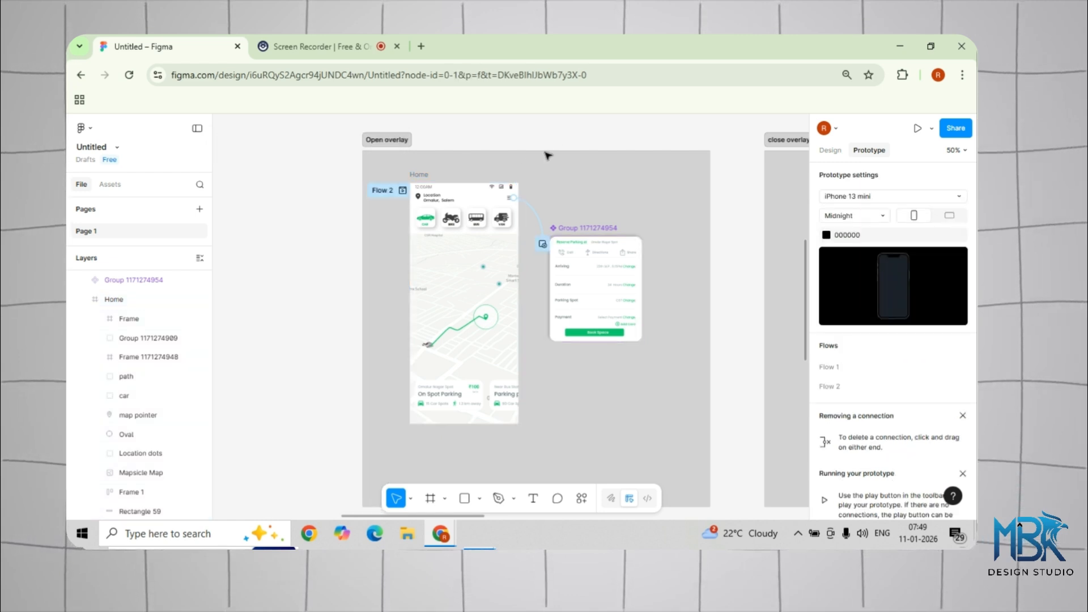
Enable closing the parking details overlay when clicking outside it
click(543, 228)
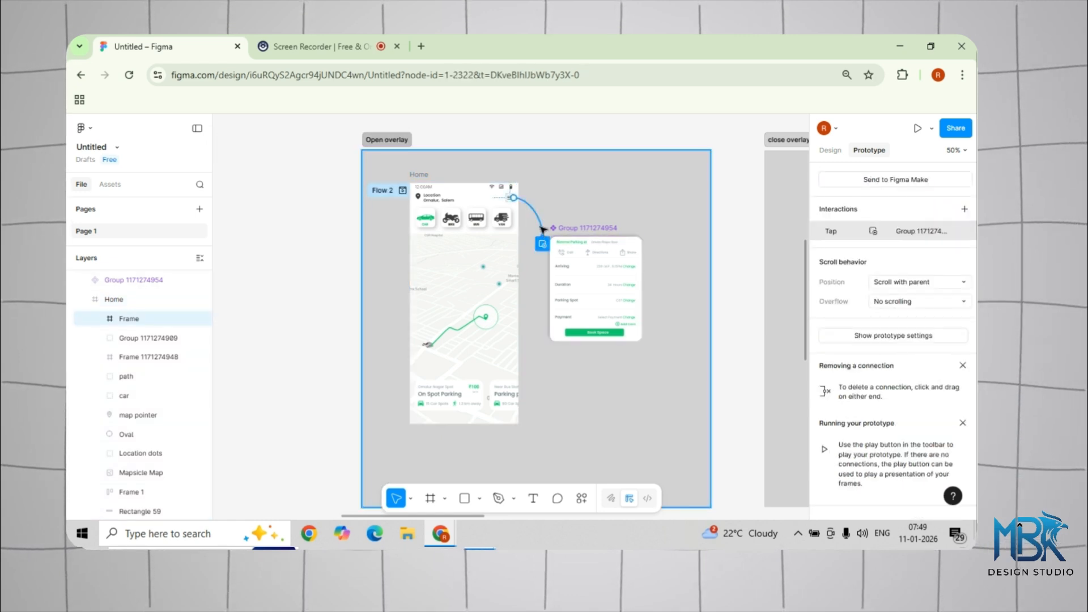
click(543, 228)
drag(546, 252, 649, 180)
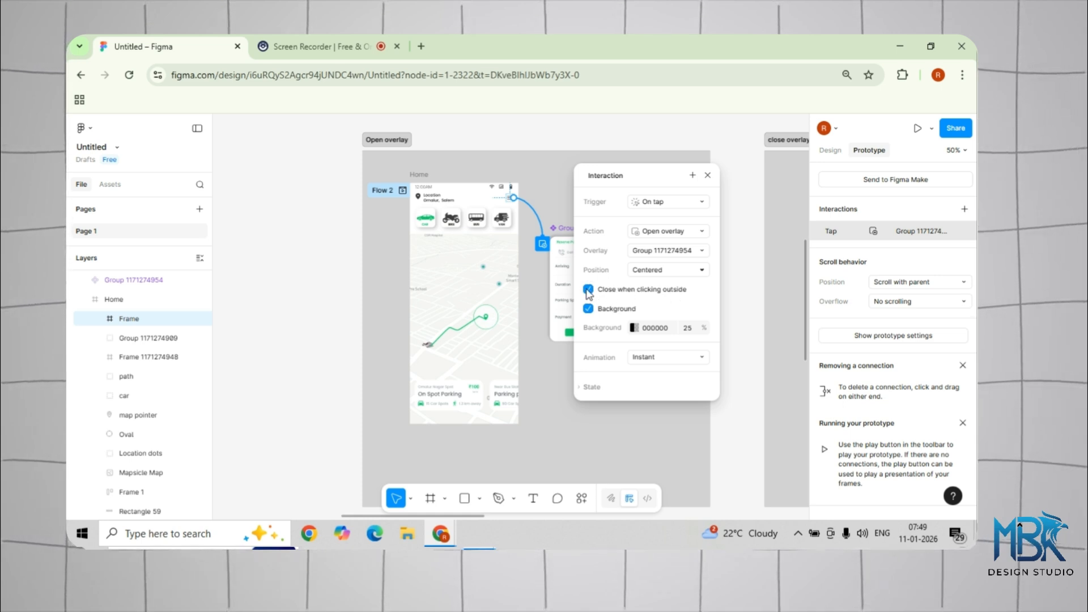
click(529, 267)
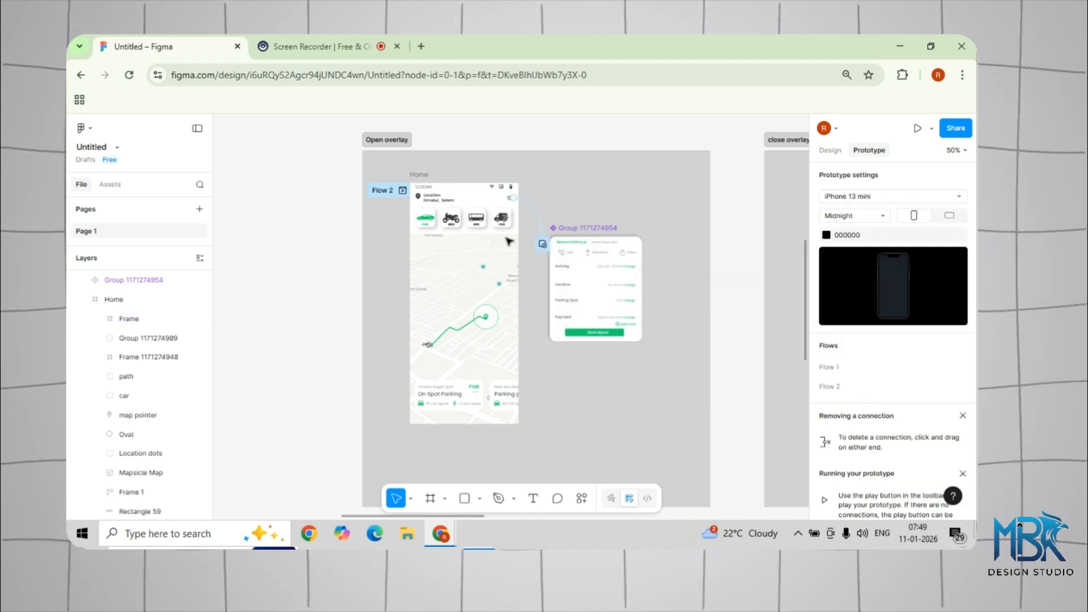
Preview the Home flow, repeatedly opening the overlay from the menu icon and dismissing it by tapping outside, and close the preview
click(430, 173)
key(shift+space)
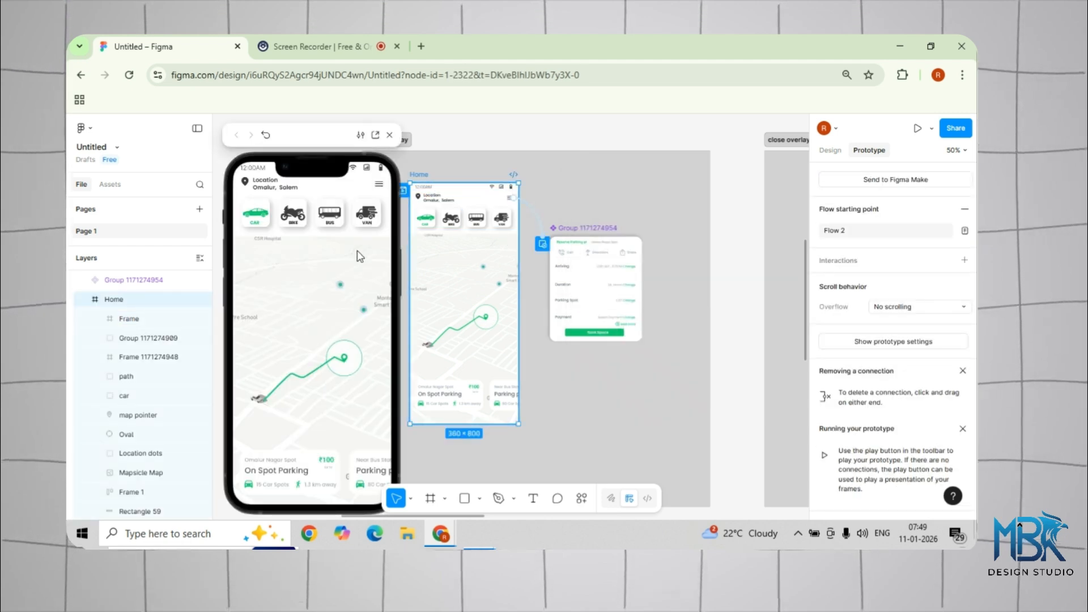
click(378, 185)
click(376, 198)
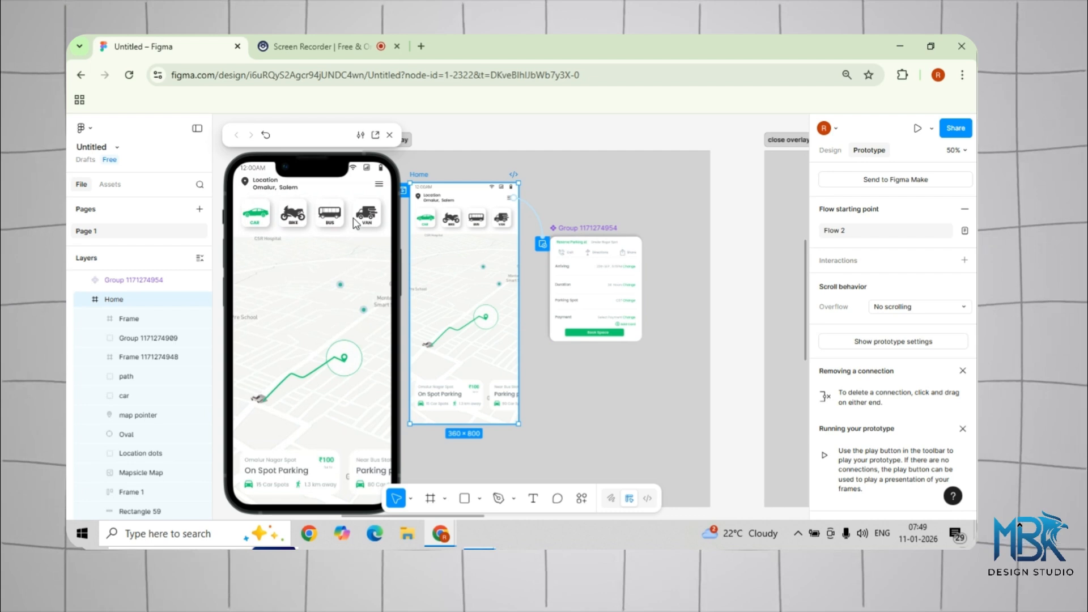
click(373, 192)
click(372, 192)
click(372, 192)
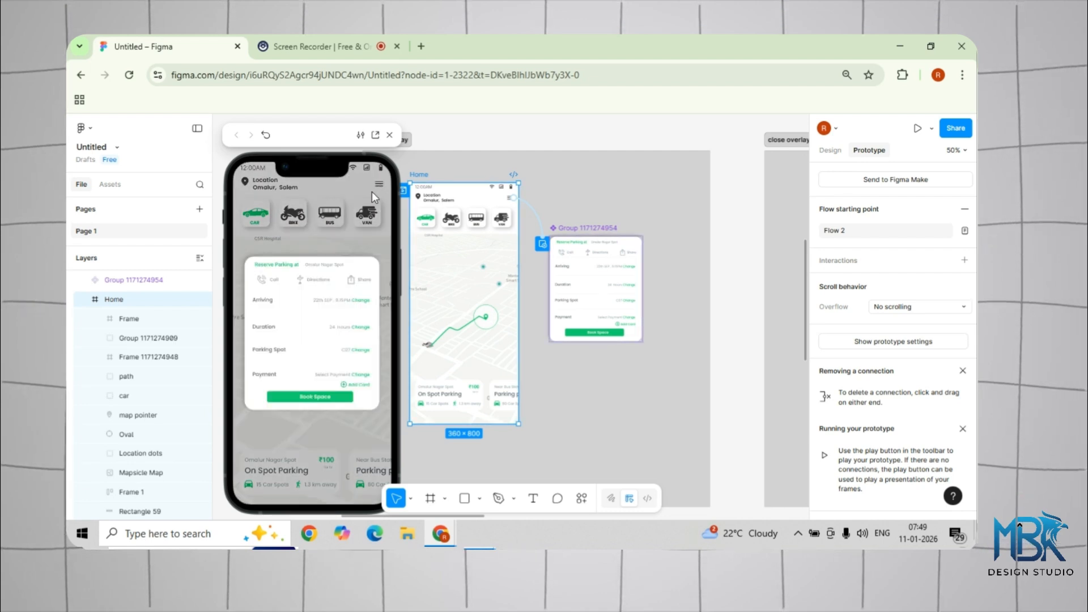
click(372, 192)
click(374, 190)
click(373, 192)
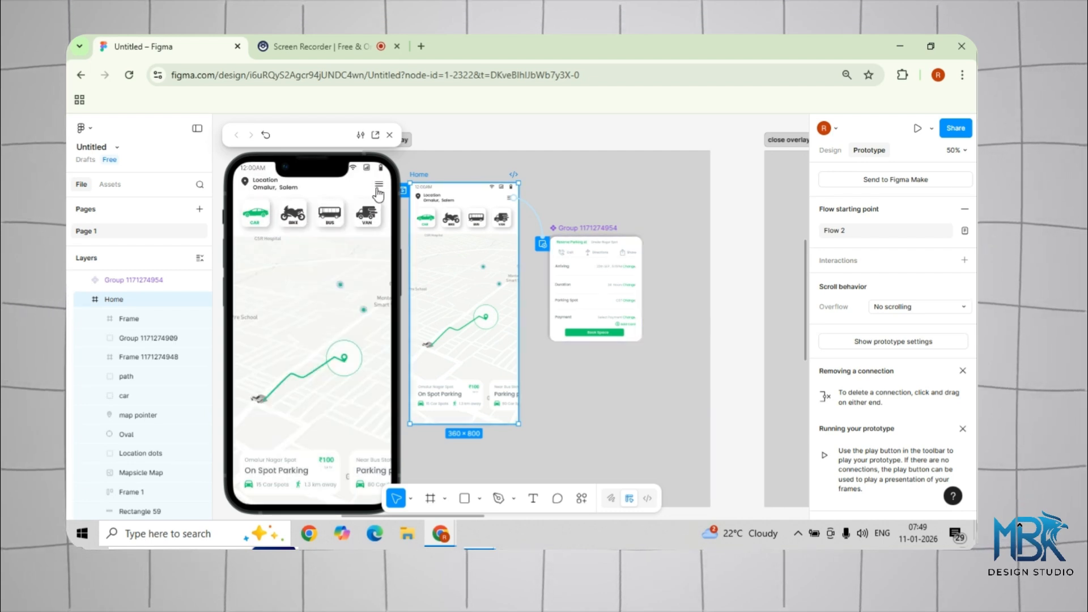
click(378, 193)
click(367, 199)
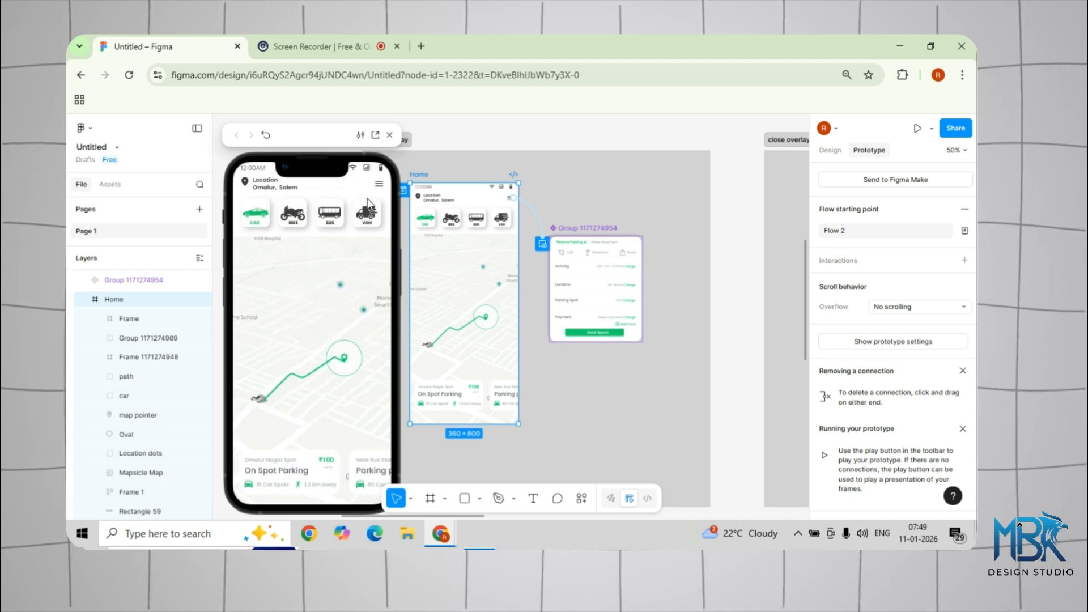
click(390, 135)
Set the overlay's position to Manual and place it over the lower part of the Home frame
click(538, 216)
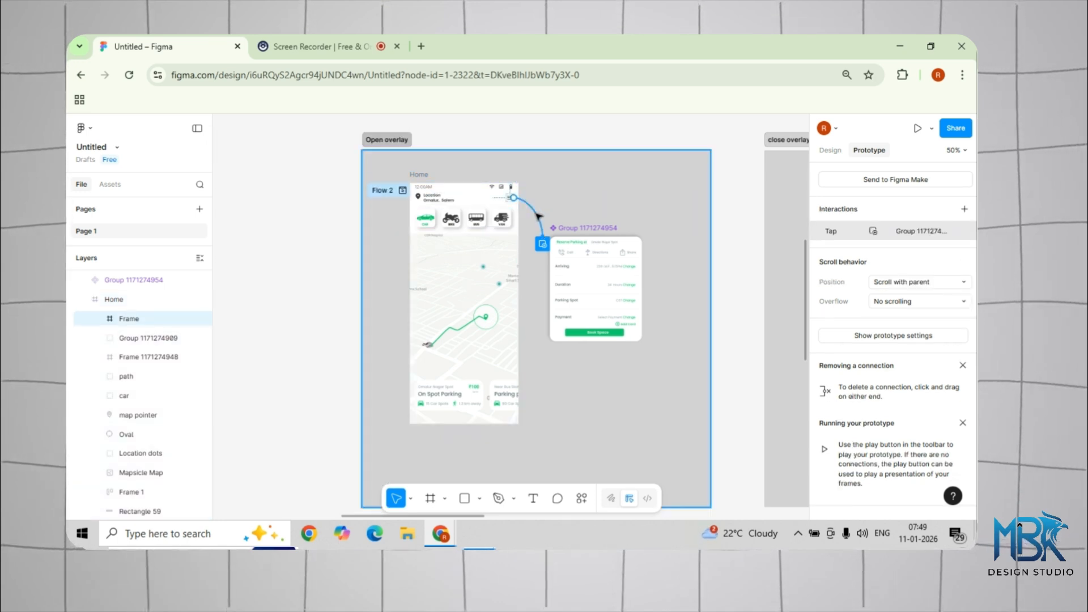
click(538, 216)
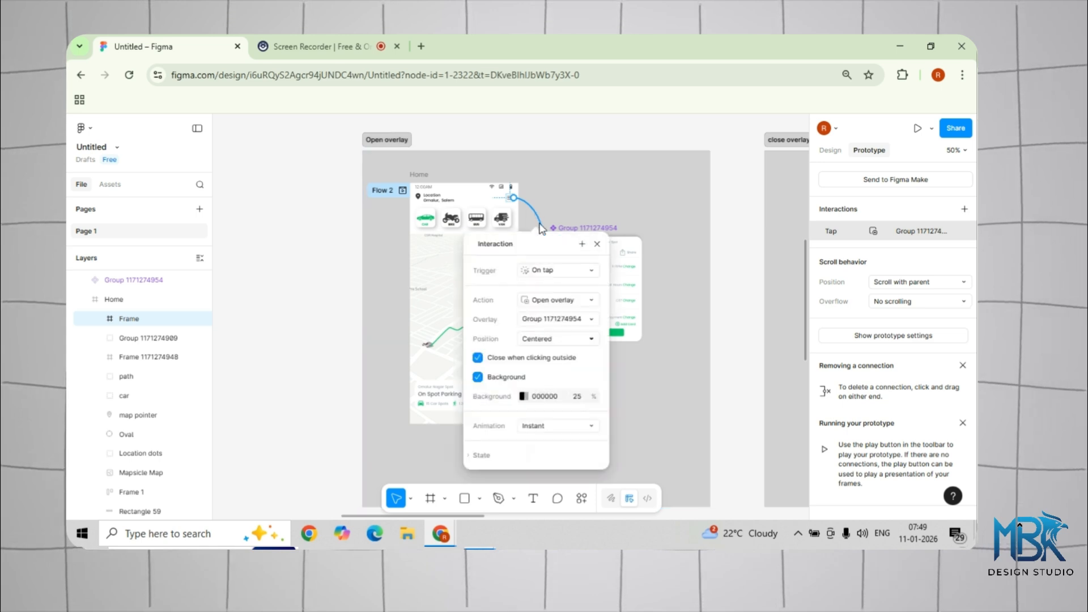
drag(544, 245, 736, 179)
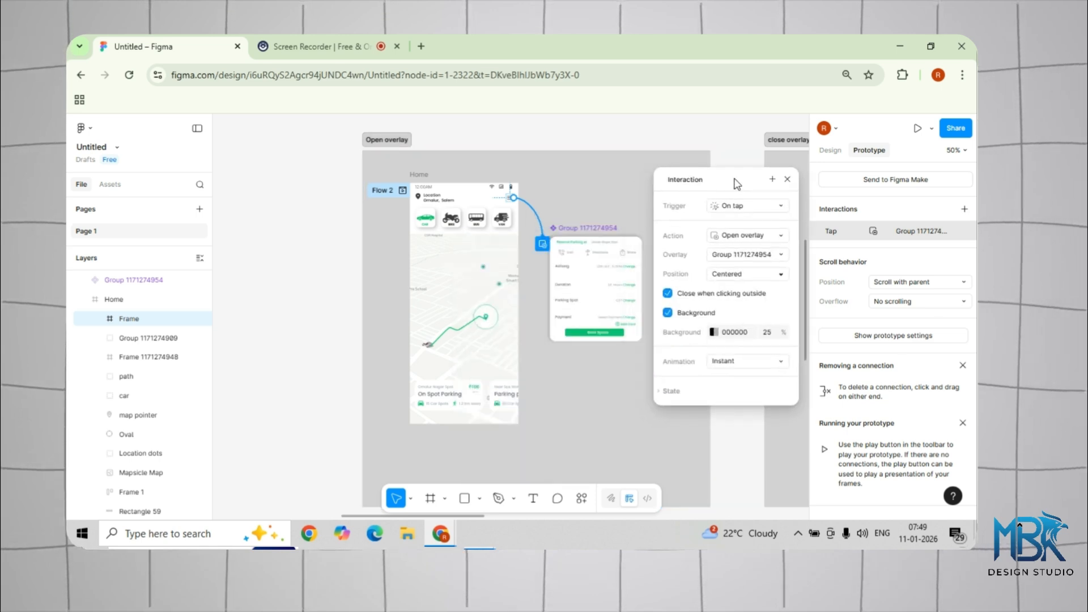
click(740, 277)
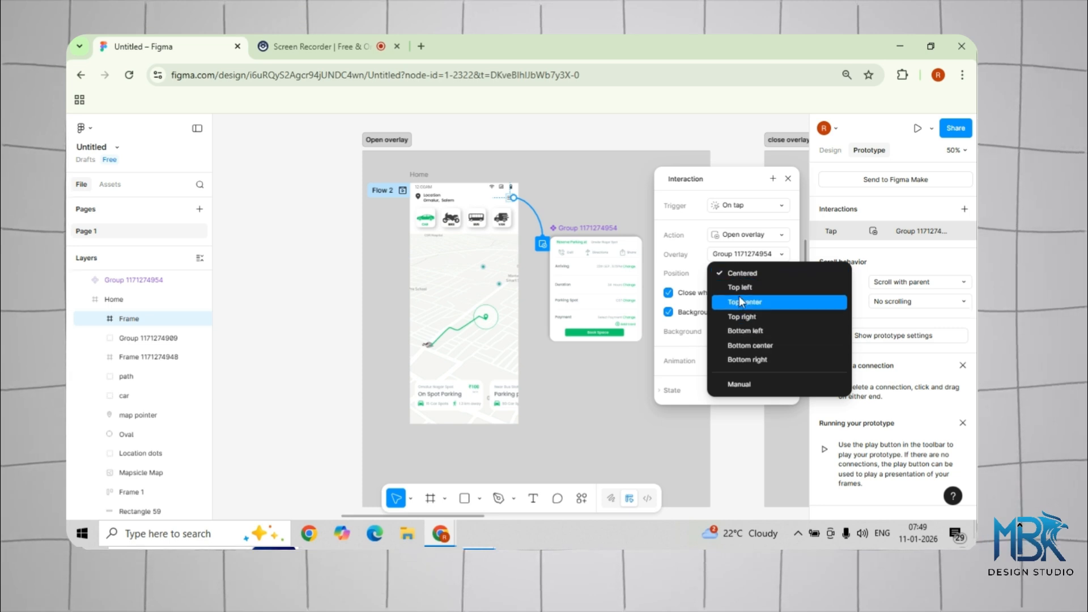
click(743, 285)
click(739, 270)
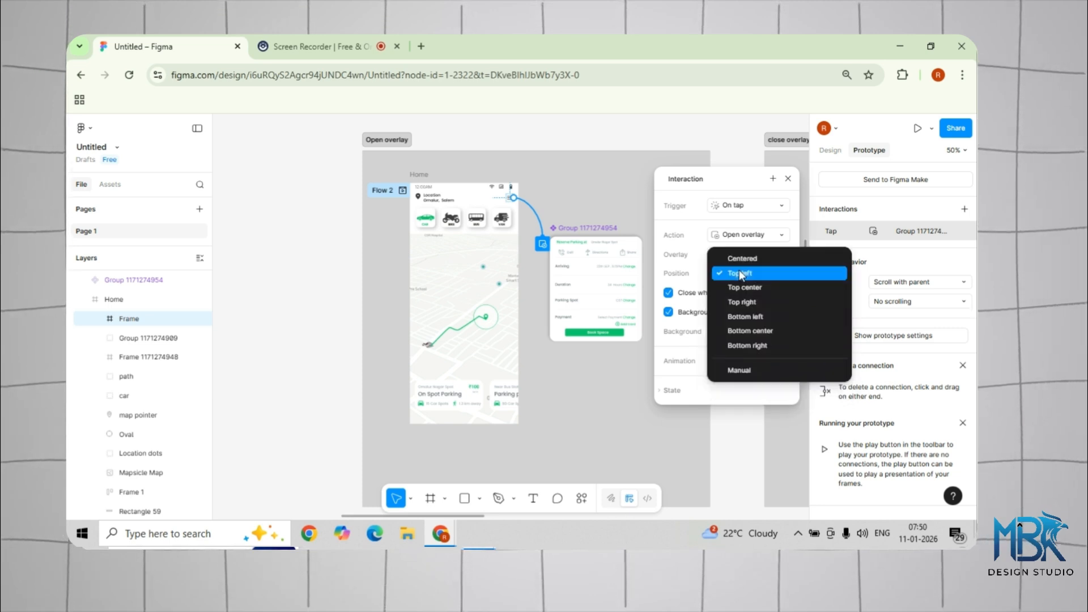
click(739, 370)
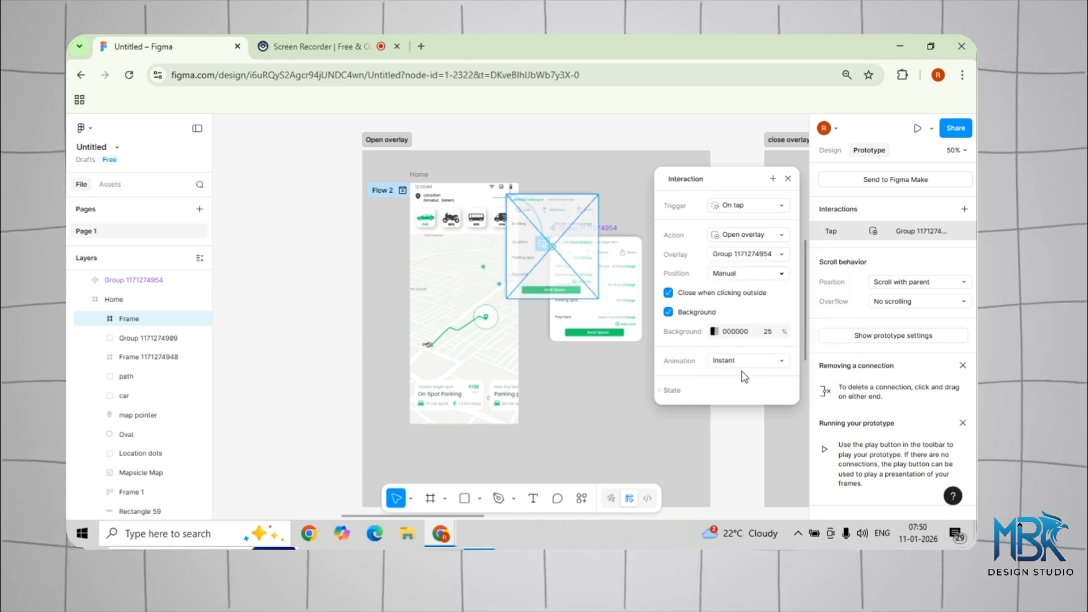
drag(573, 295, 470, 354)
Set the overlay's animation to Move in with the direction Right
click(729, 362)
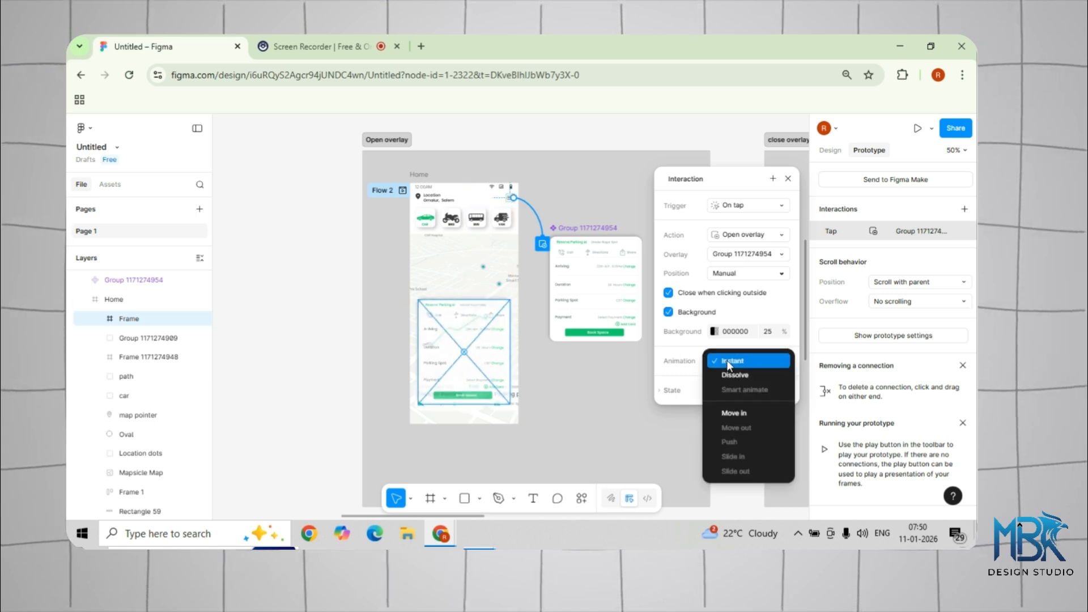
click(732, 362)
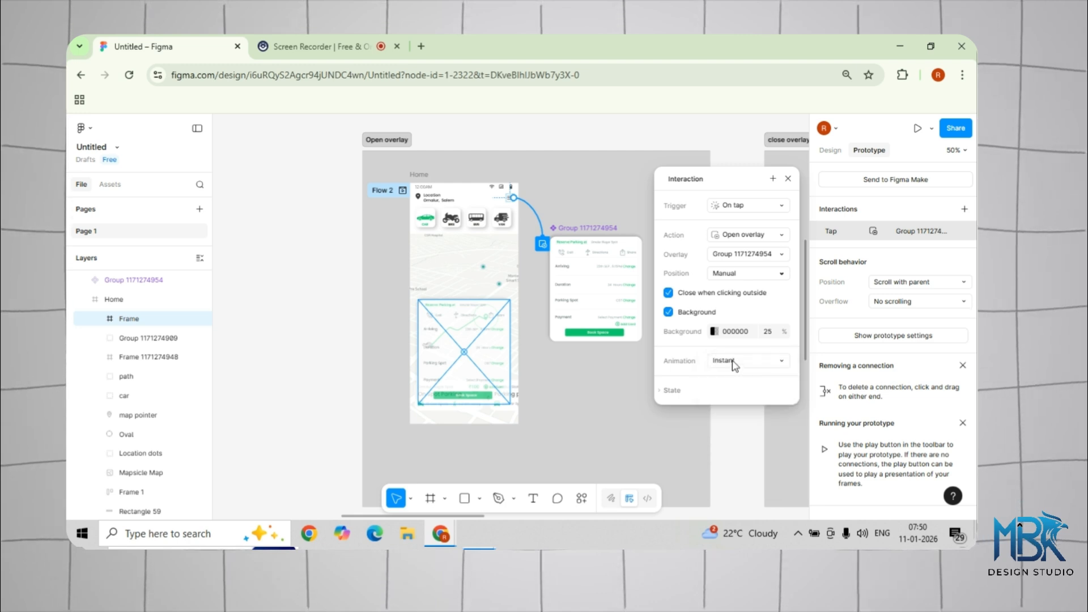
click(732, 360)
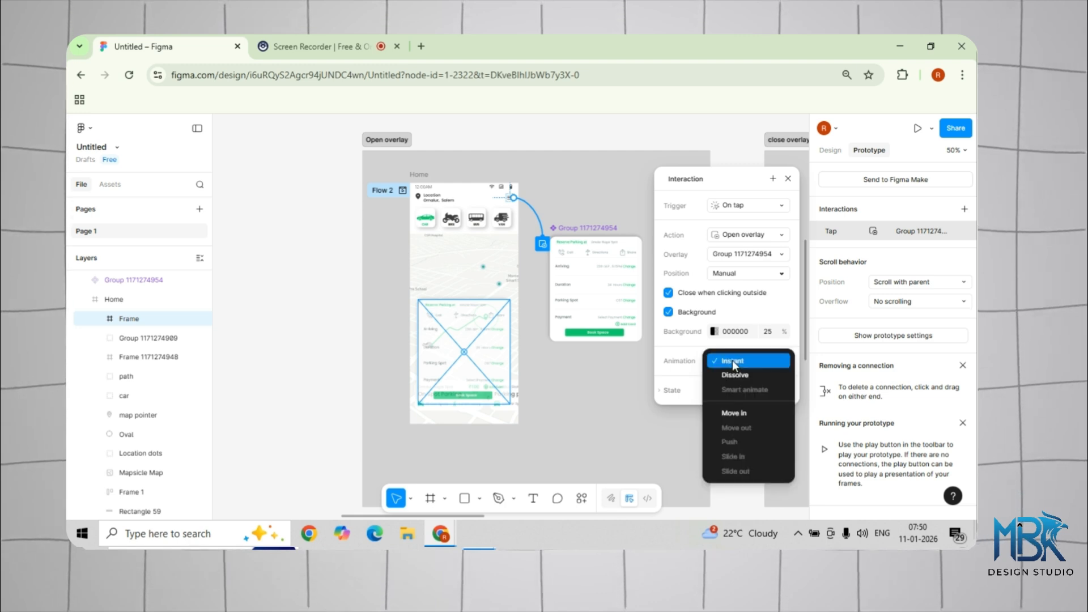
click(745, 412)
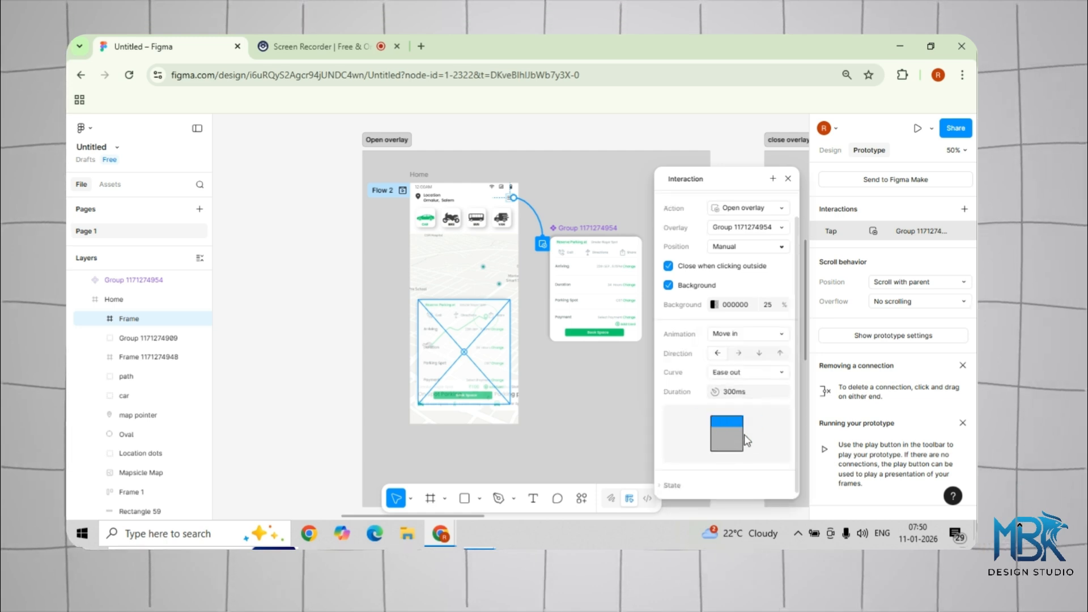
click(738, 354)
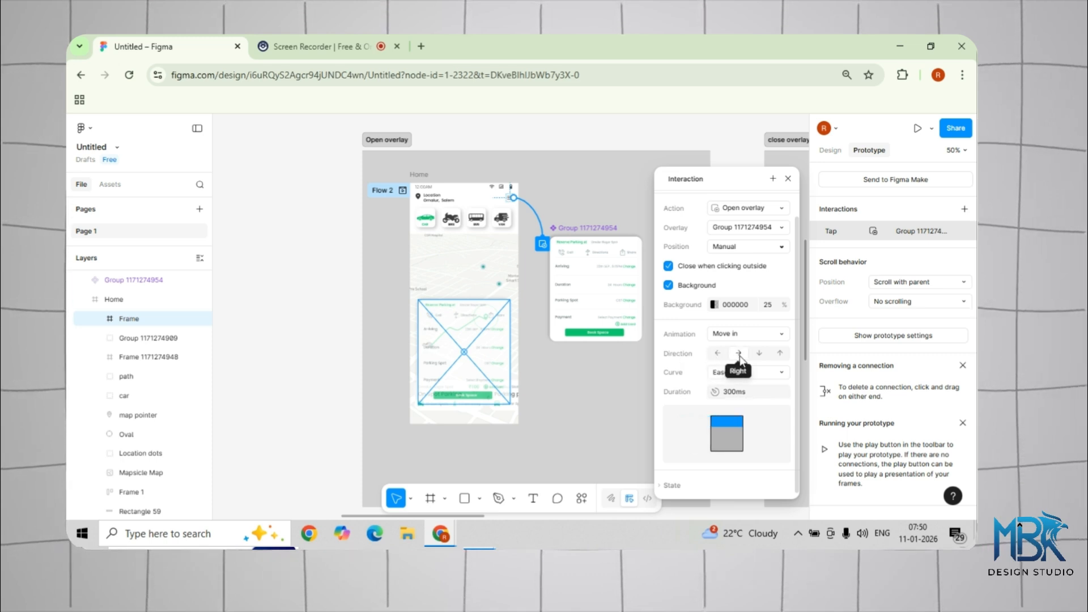
click(759, 353)
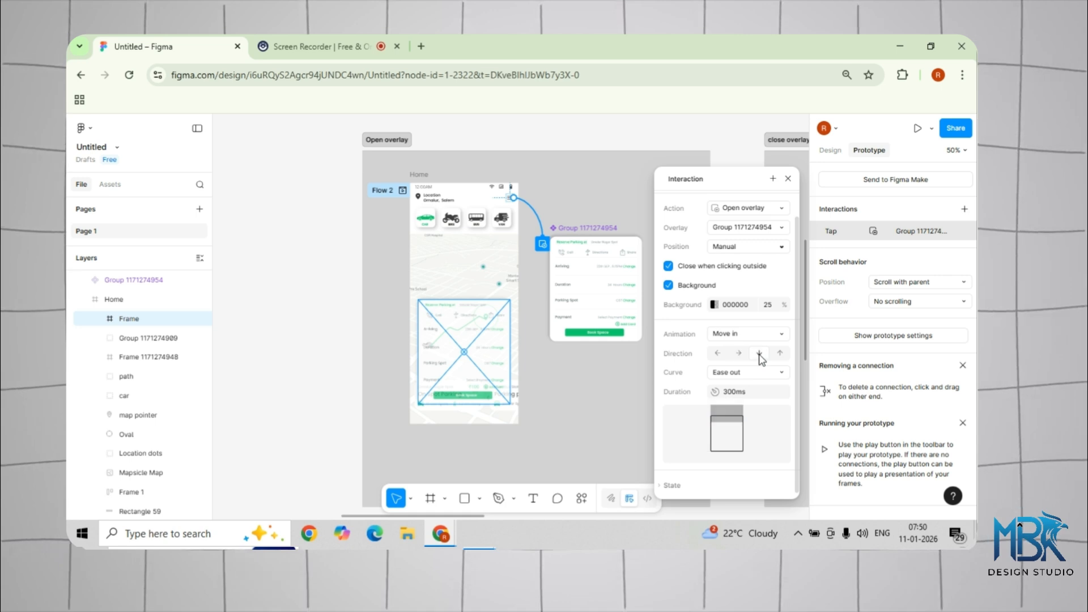
click(738, 354)
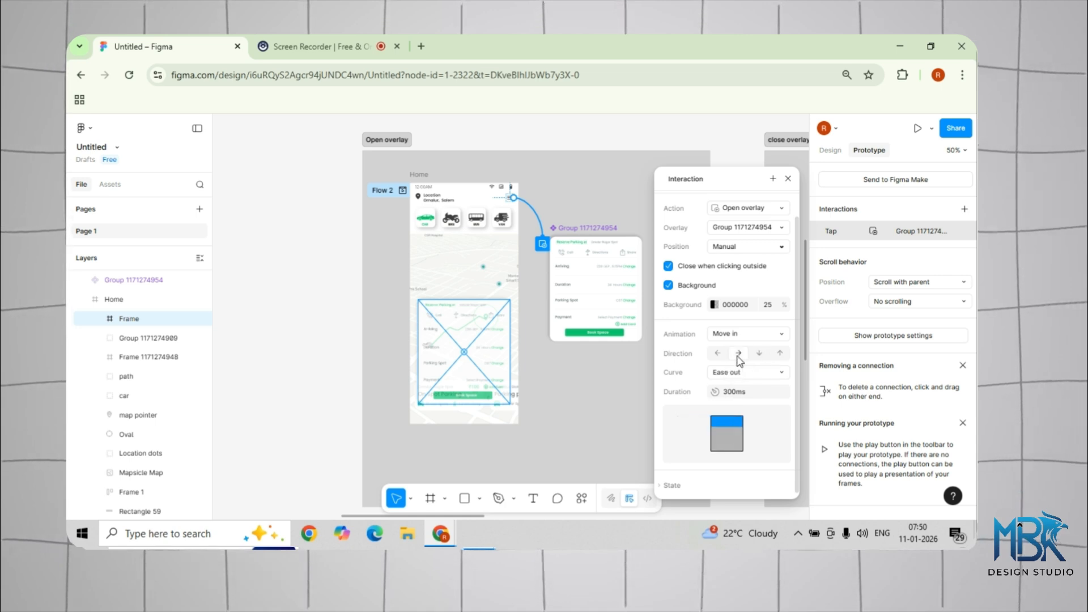
Preview the Home flow with the new overlay animation, repeatedly opening and dismissing the parking details popup, and close the preview
click(788, 179)
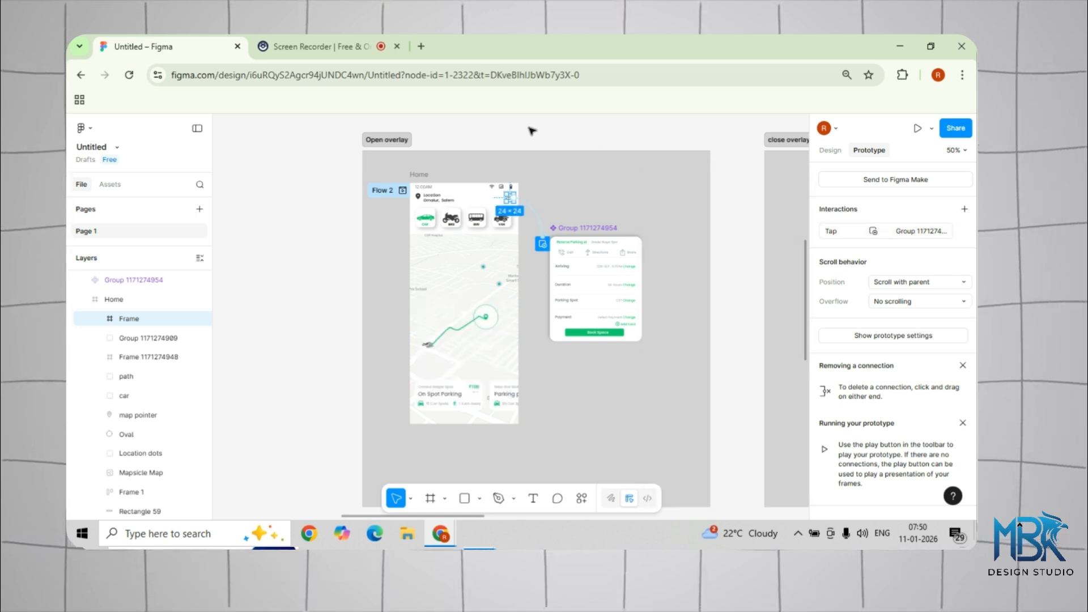
click(419, 174)
click(402, 191)
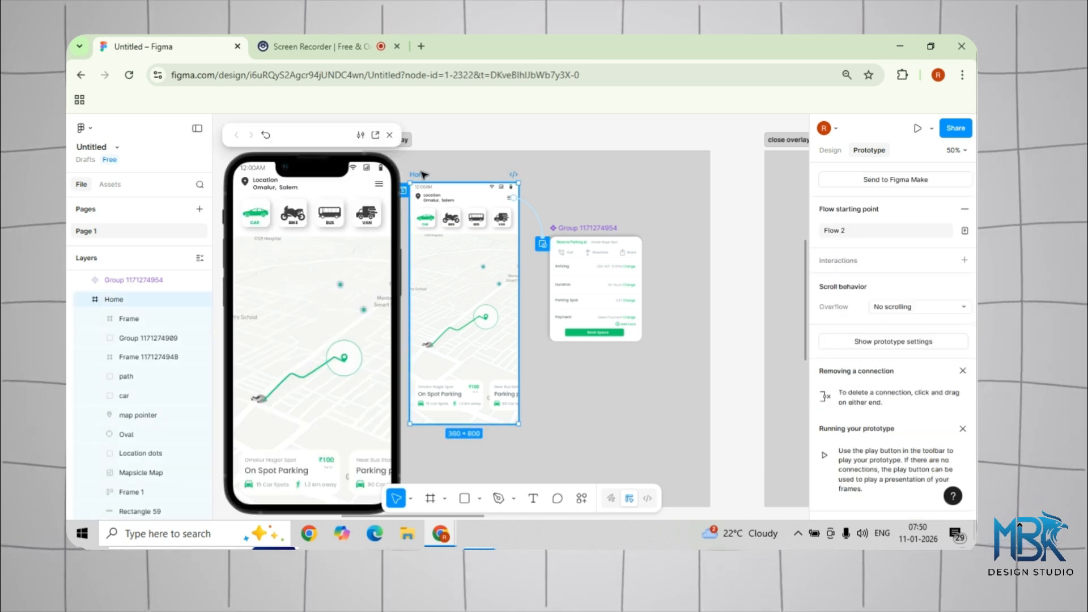
click(381, 185)
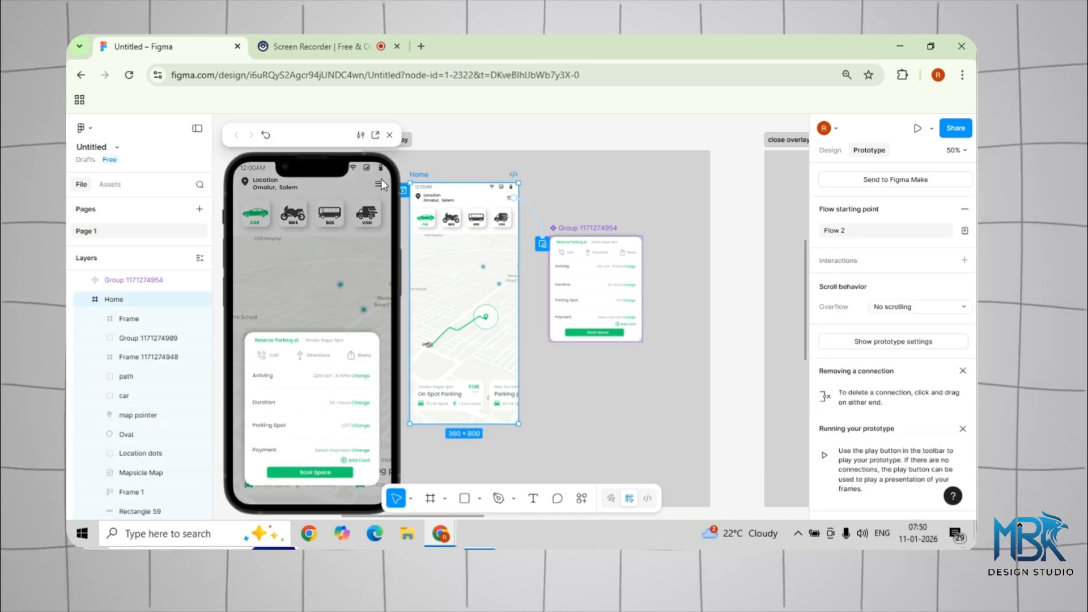
click(345, 280)
click(378, 193)
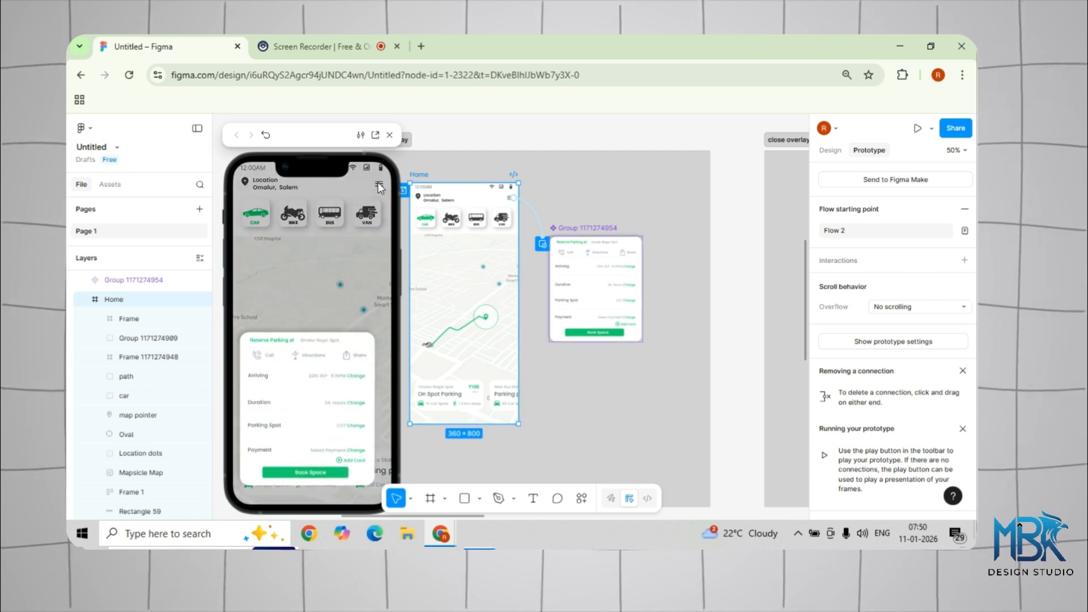
click(375, 219)
click(379, 193)
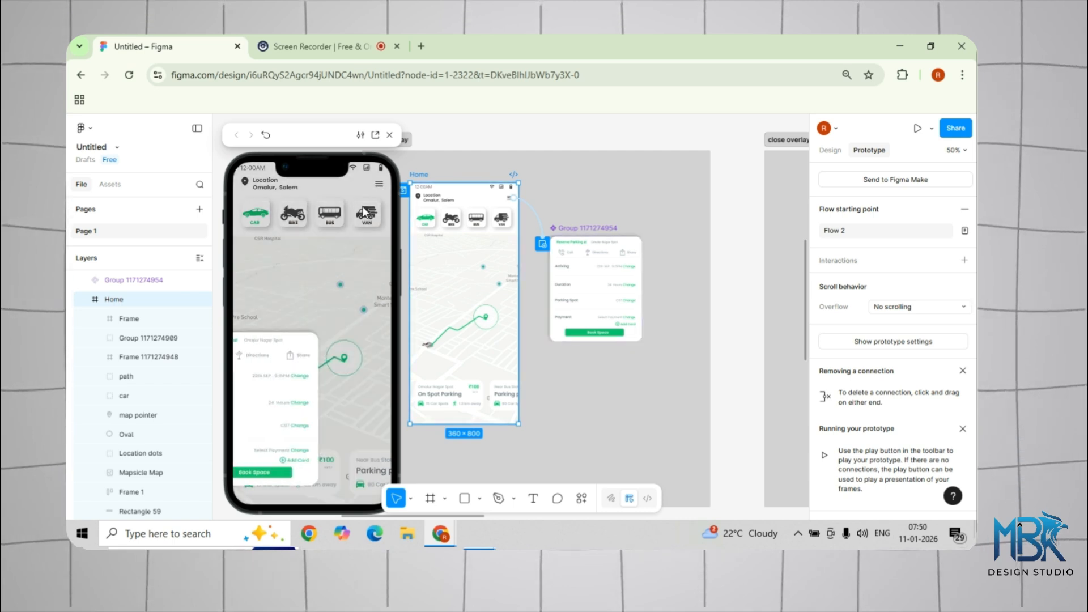
click(376, 203)
click(379, 187)
click(383, 170)
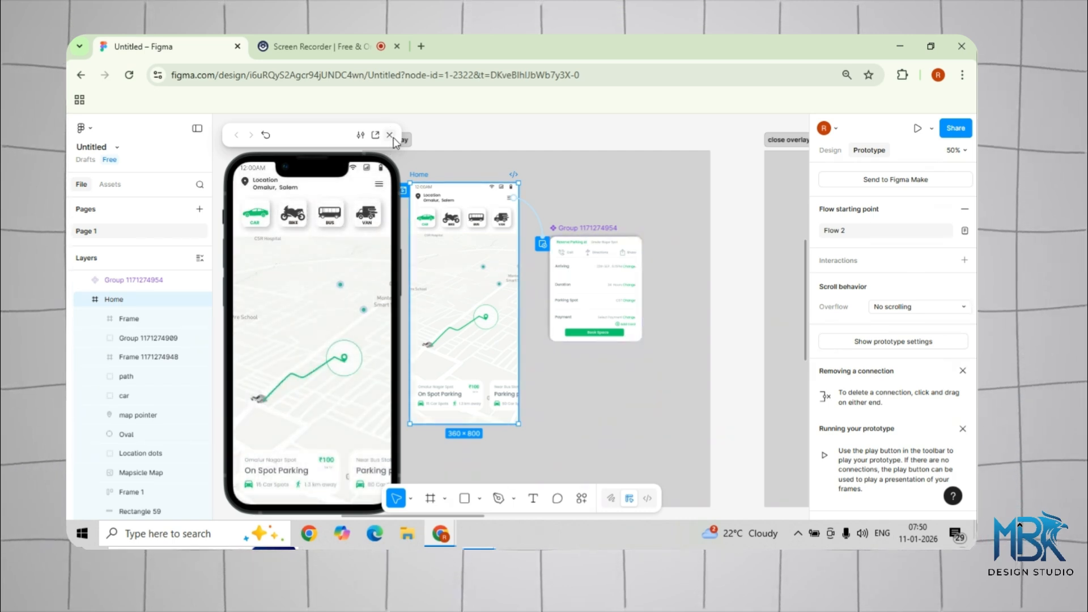
click(389, 135)
click(455, 136)
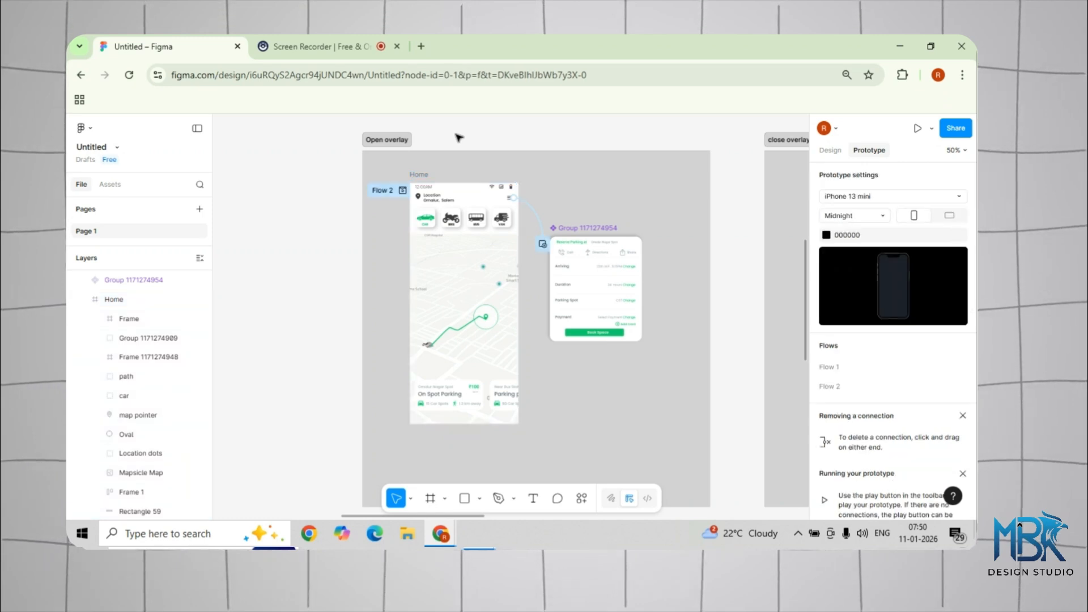
In the close overlay section, connect the Home frame's menu icon to the parking details popup
key(ctrl+minus)
drag(627, 188, 555, 186)
scroll(544, 185, right, 3)
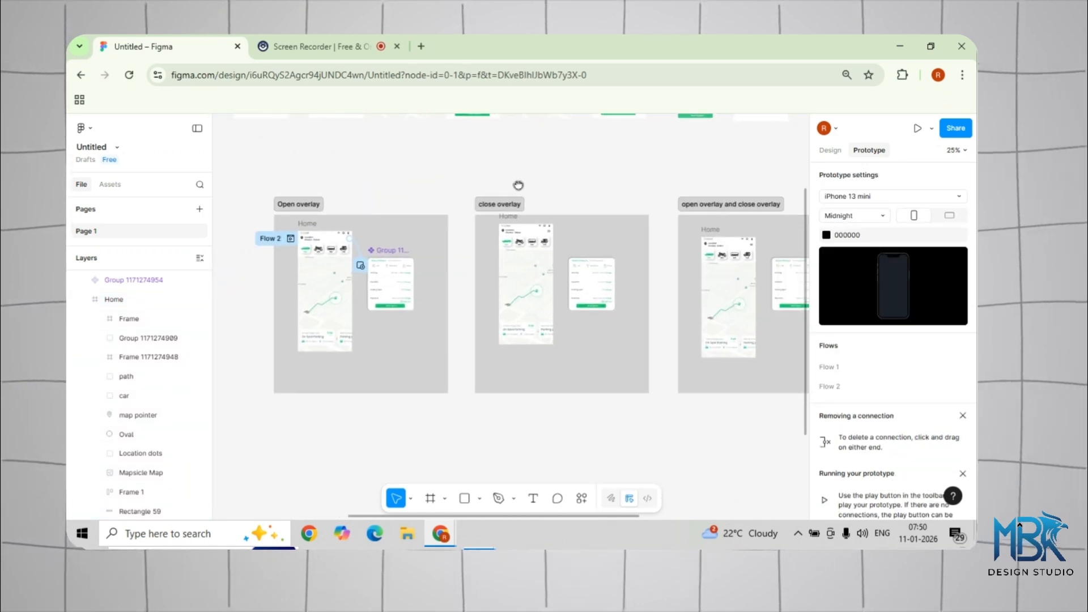
key(ctrl+plus)
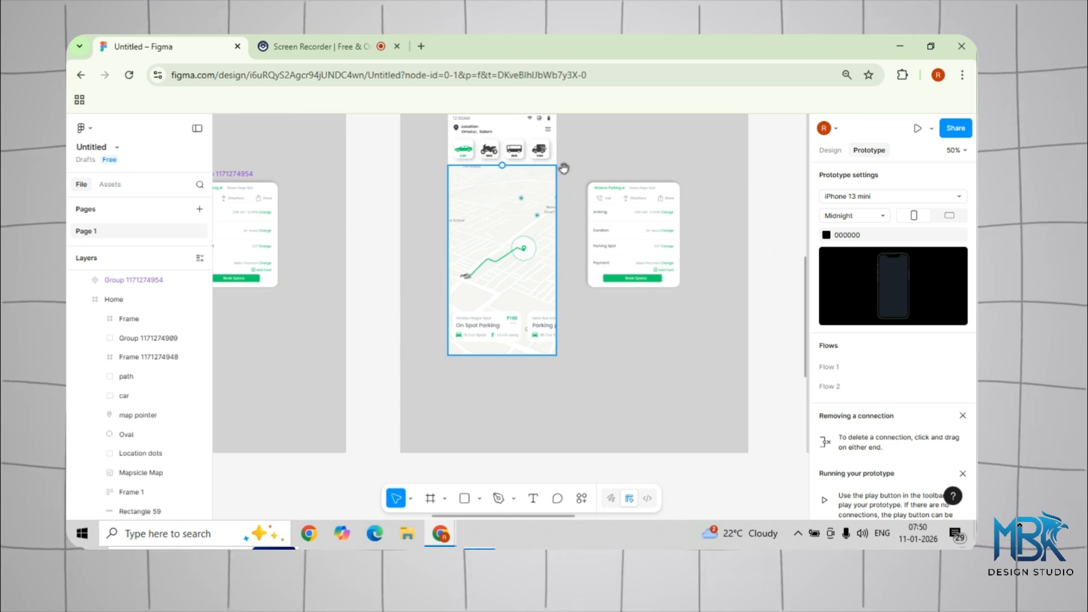
drag(563, 168, 533, 239)
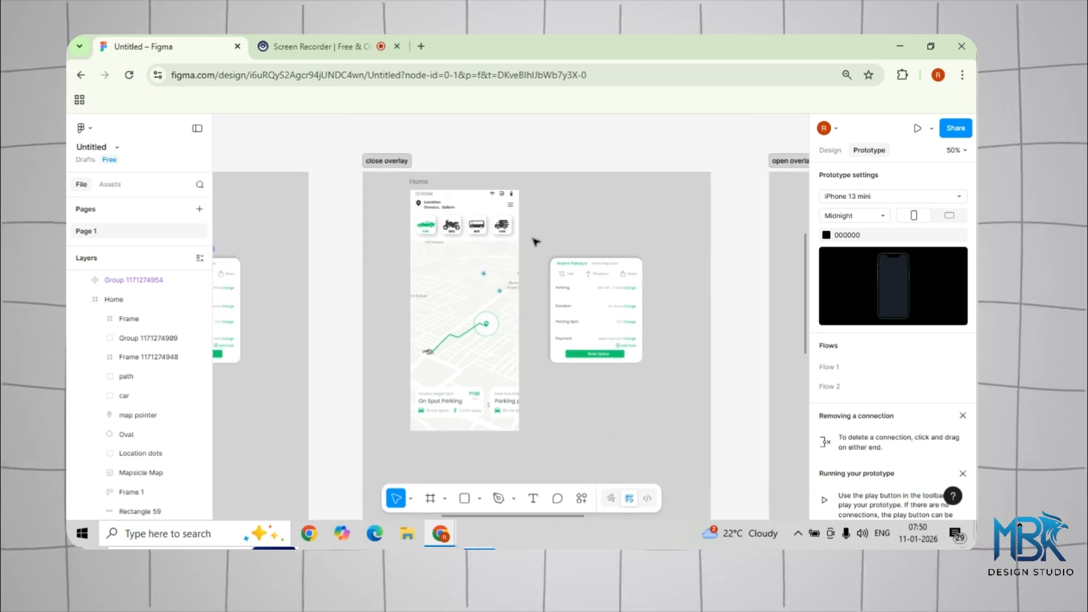
click(510, 205)
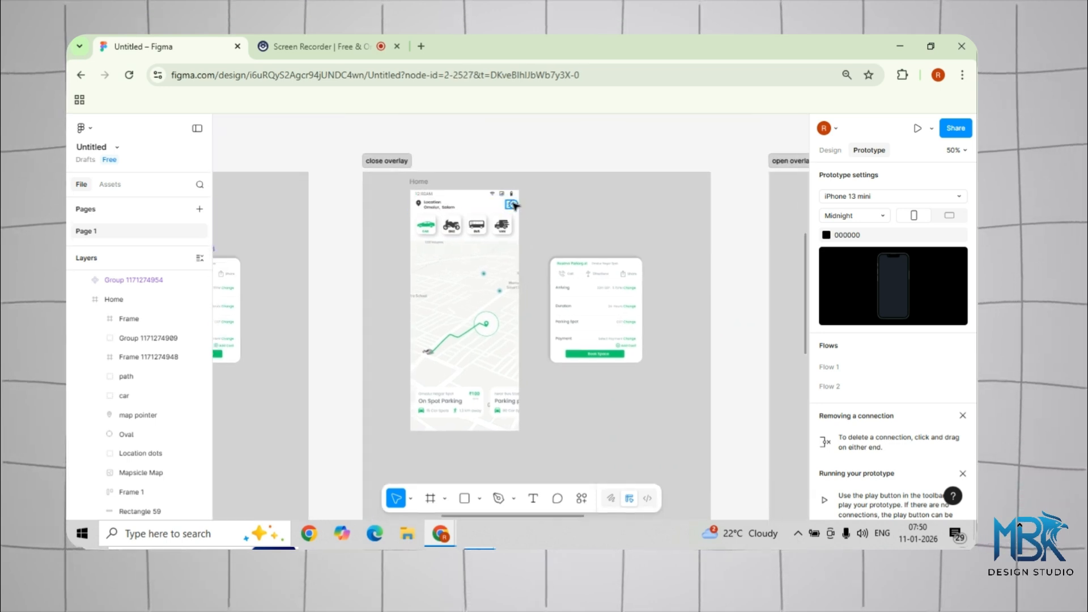
drag(538, 244, 700, 177)
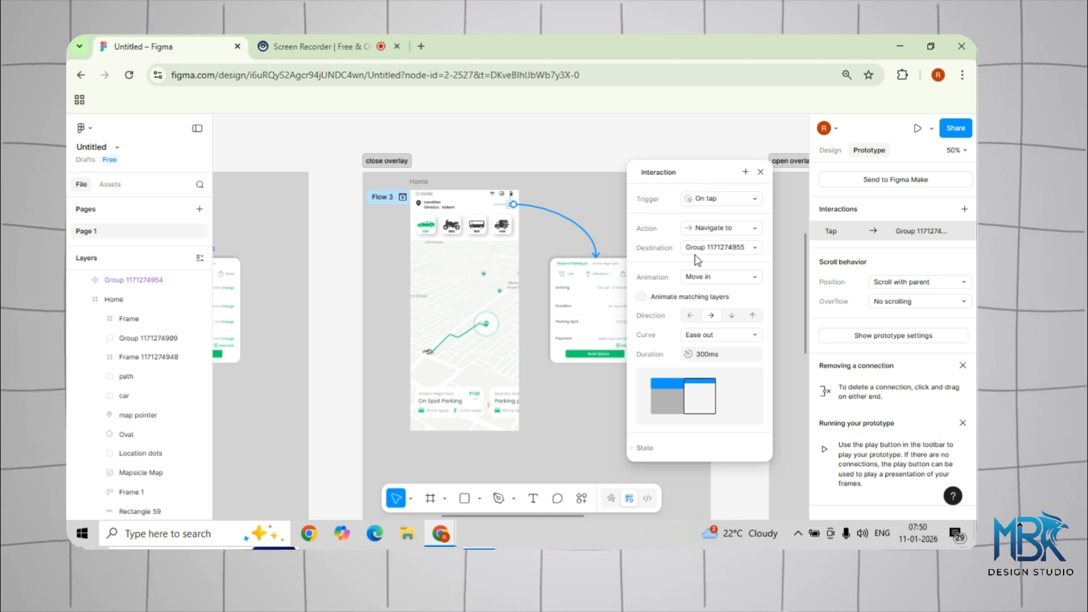
Set the new tap interaction's animation to Instant and its action to Open overlay
click(718, 277)
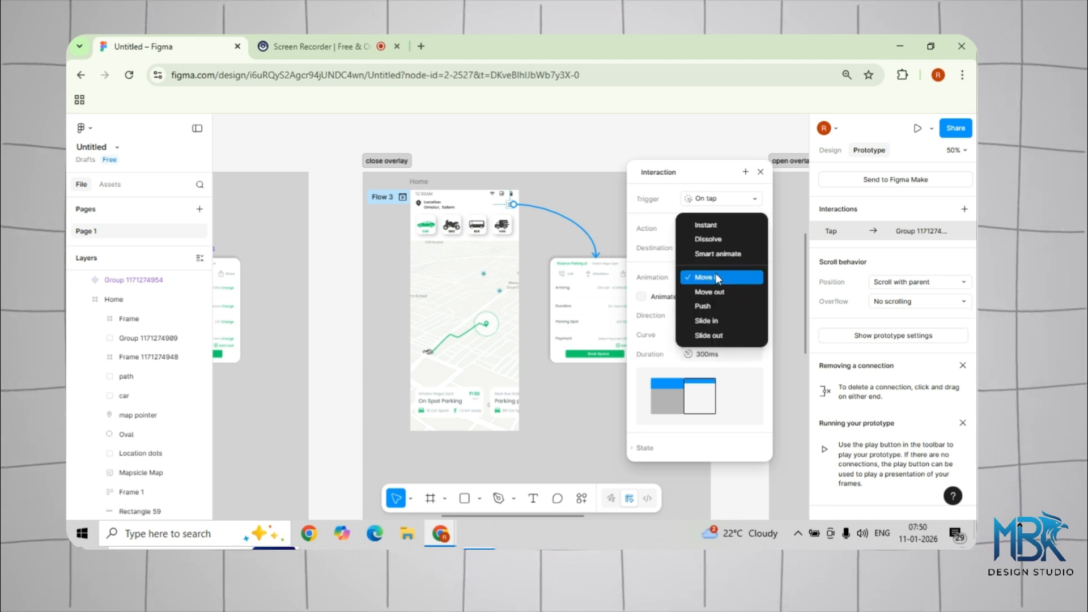
click(705, 227)
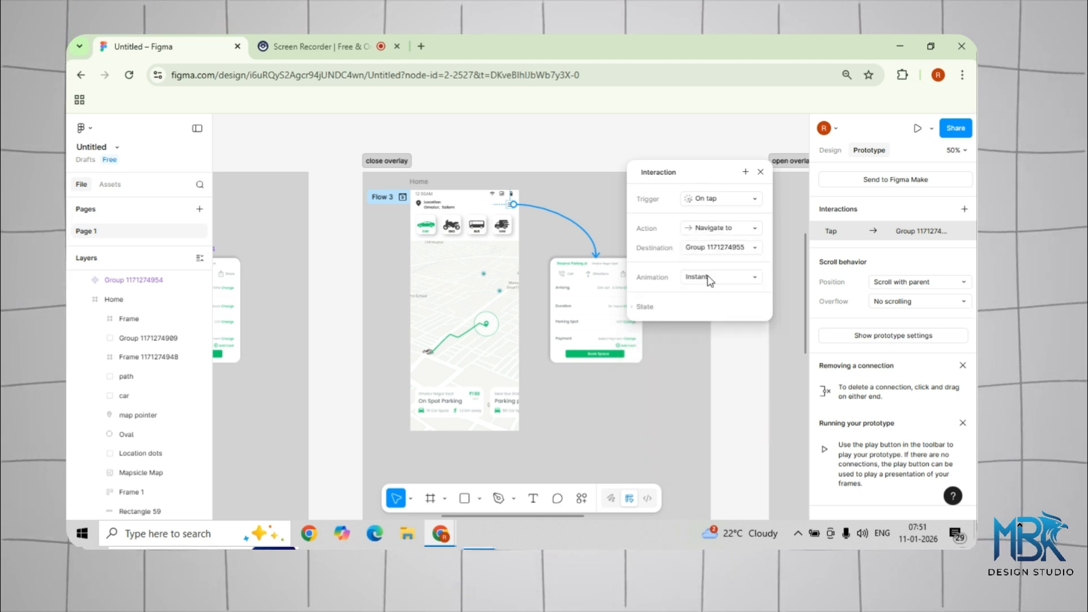
click(713, 227)
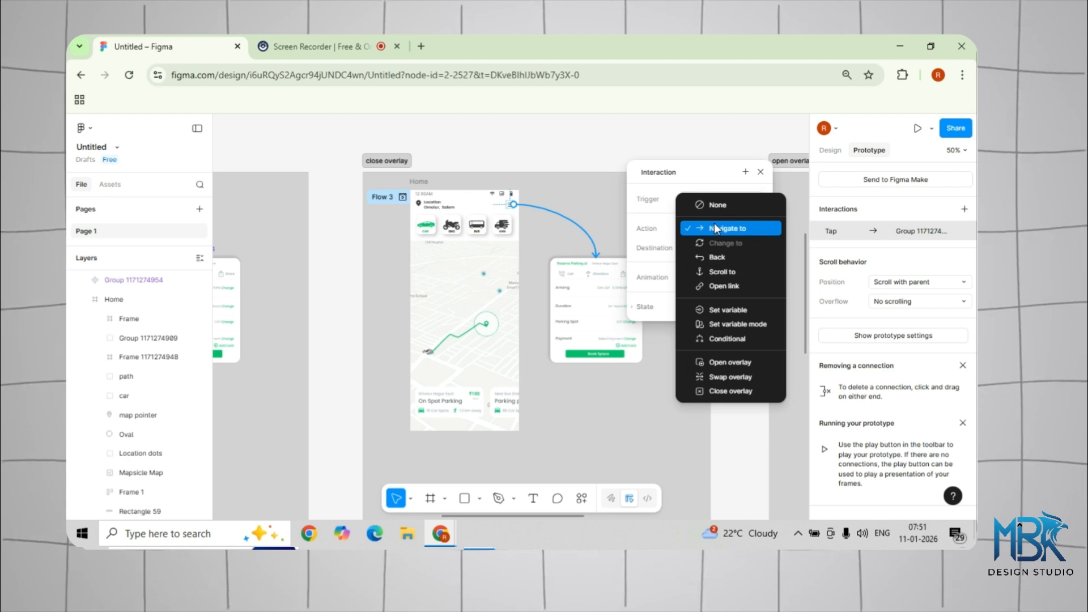
click(719, 363)
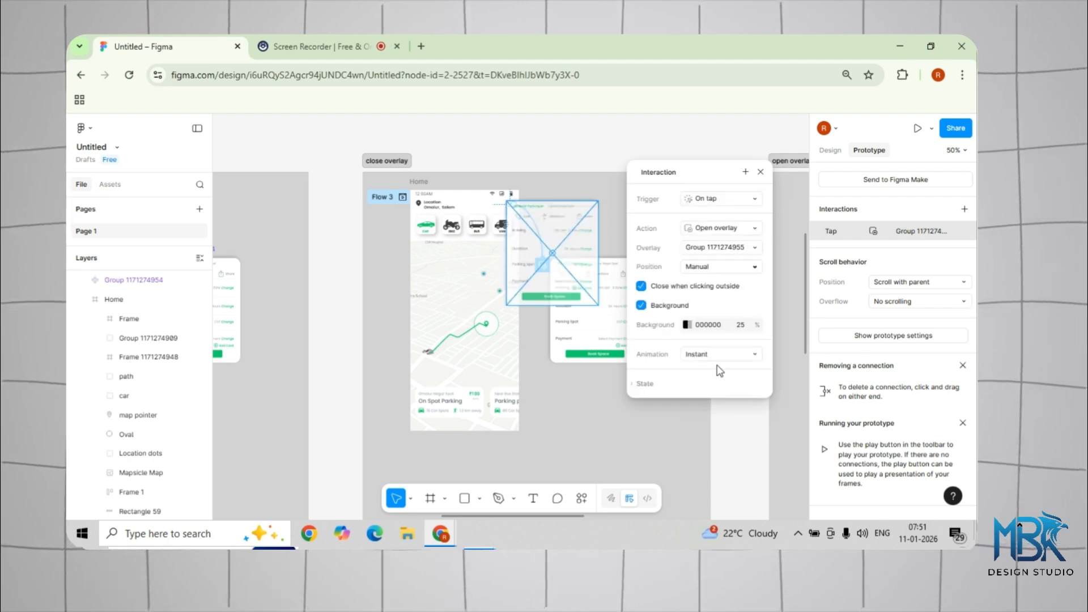
Set the overlay's position to Centered and disable closing when clicking outside, keeping the background enabled
click(702, 269)
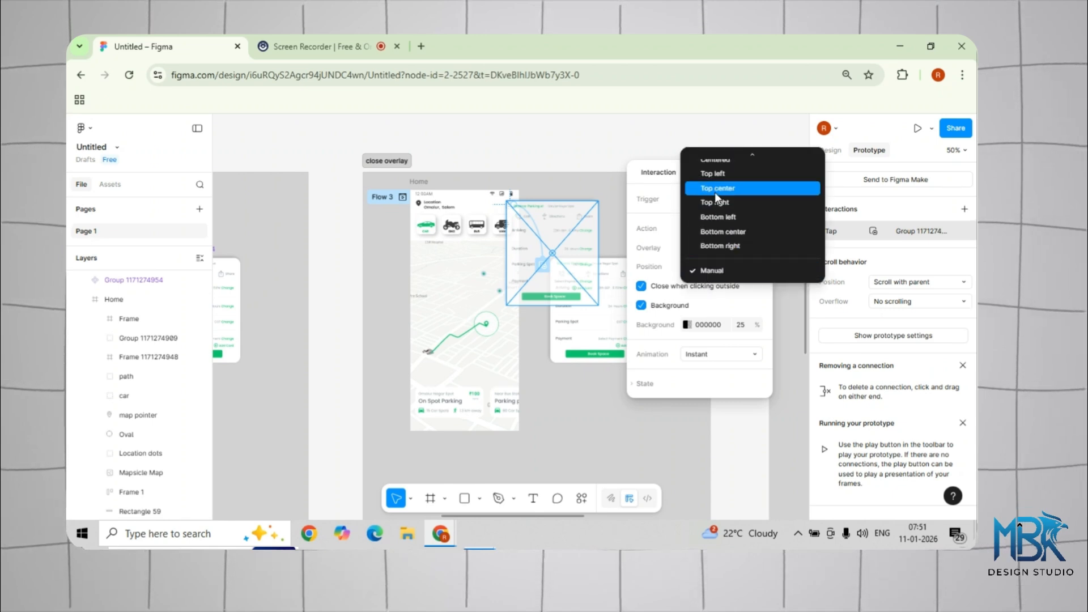
click(722, 171)
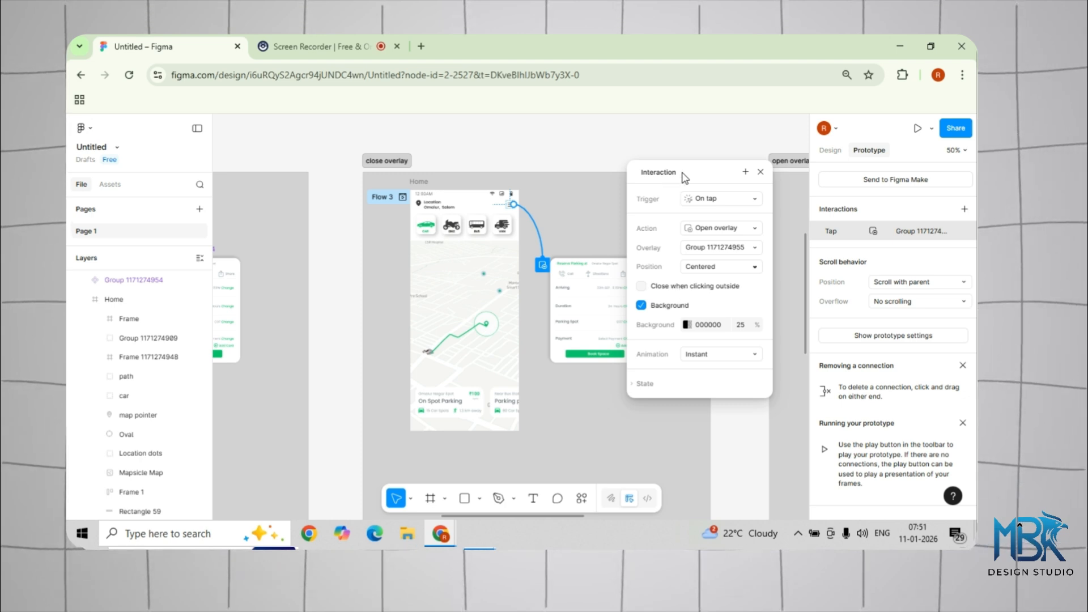
drag(684, 178, 743, 179)
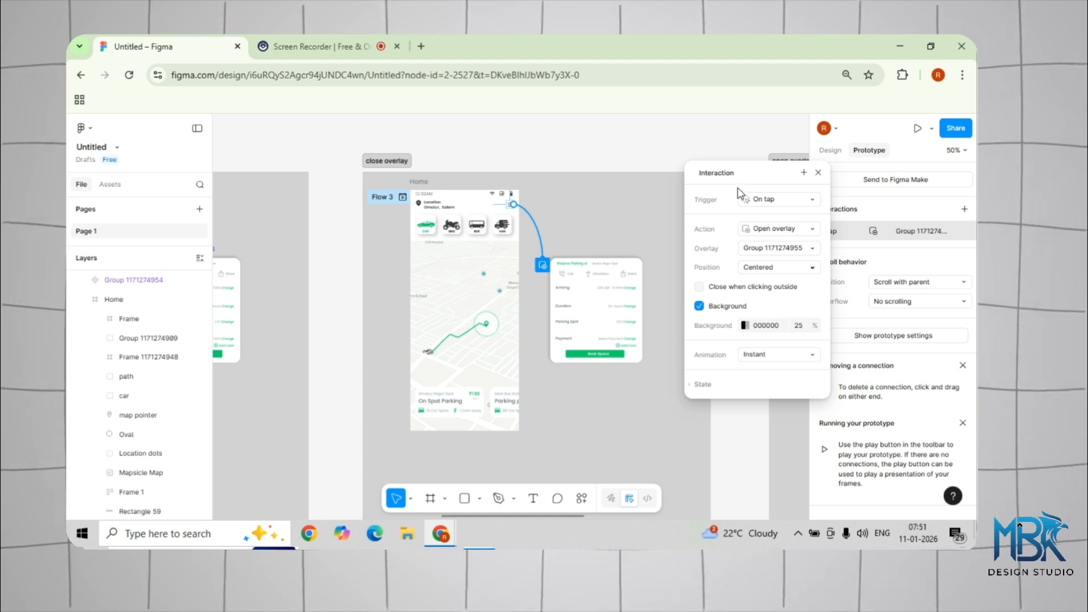
click(820, 173)
click(624, 141)
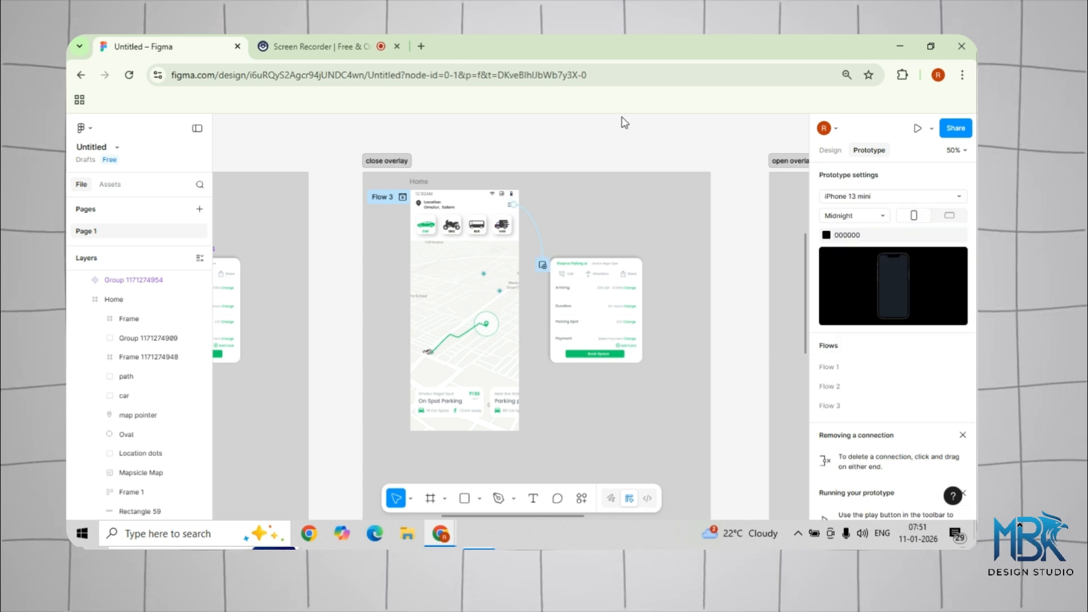
Open Google Fonts' Material Symbols & Icons page in a new browser tab and copy the Close icon
drag(650, 146, 327, 128)
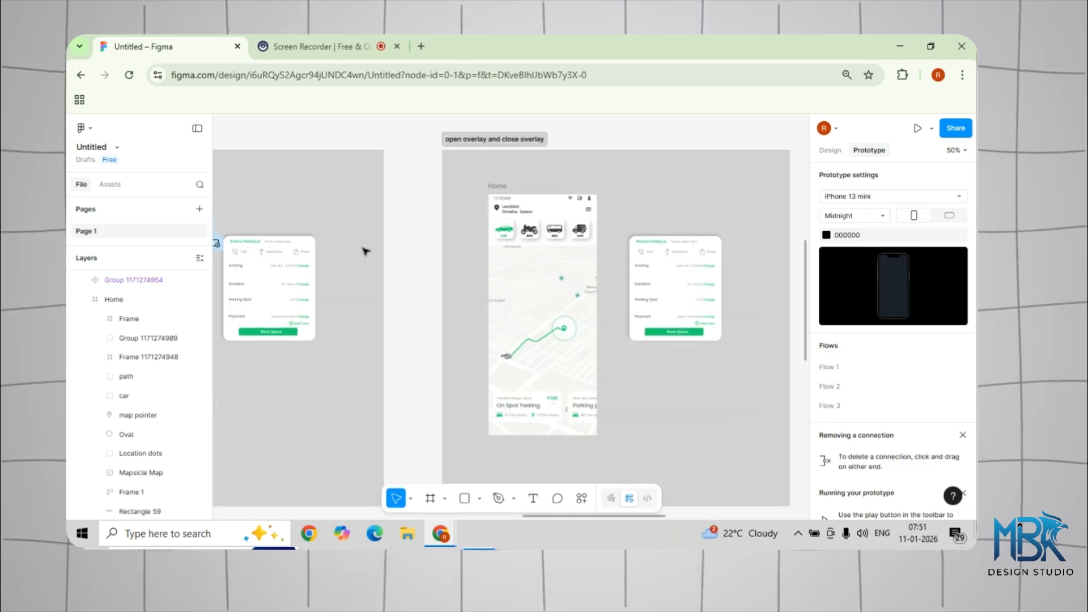
drag(365, 248, 494, 213)
click(454, 212)
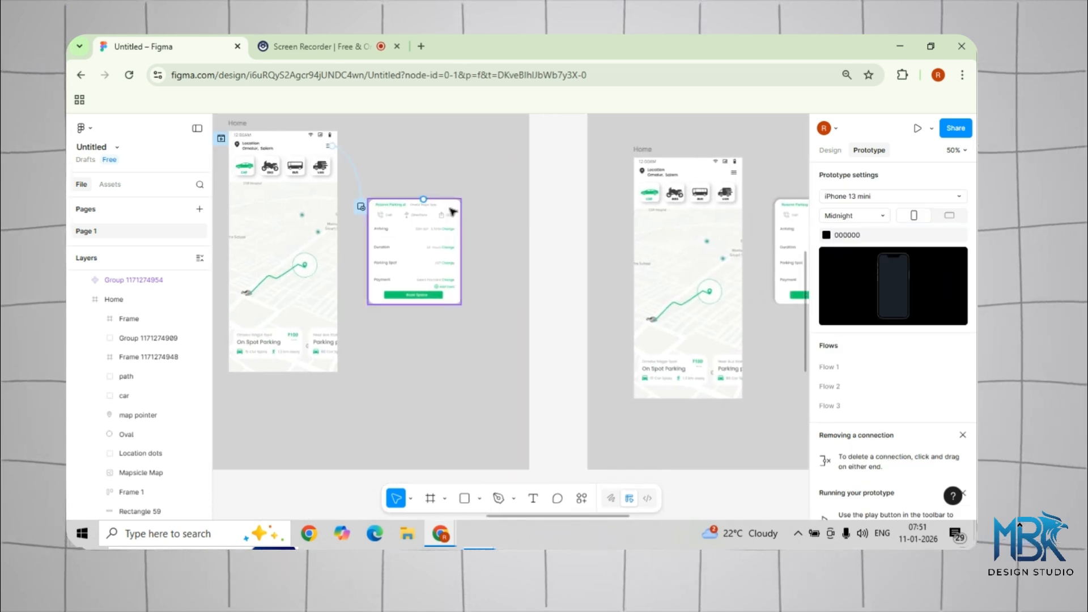
key(shift+0)
drag(450, 210, 573, 328)
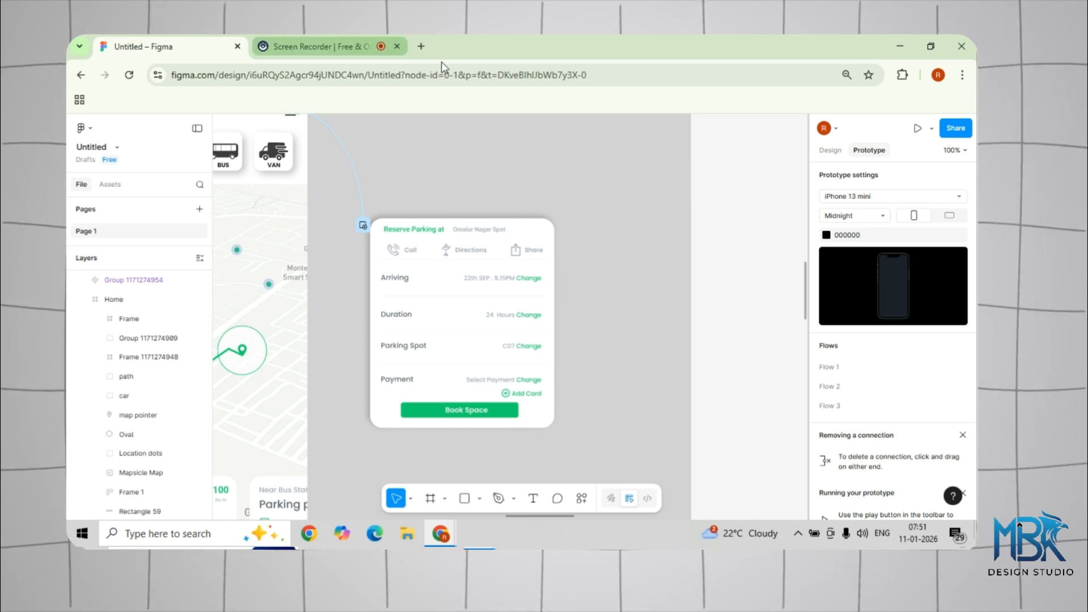
click(421, 45)
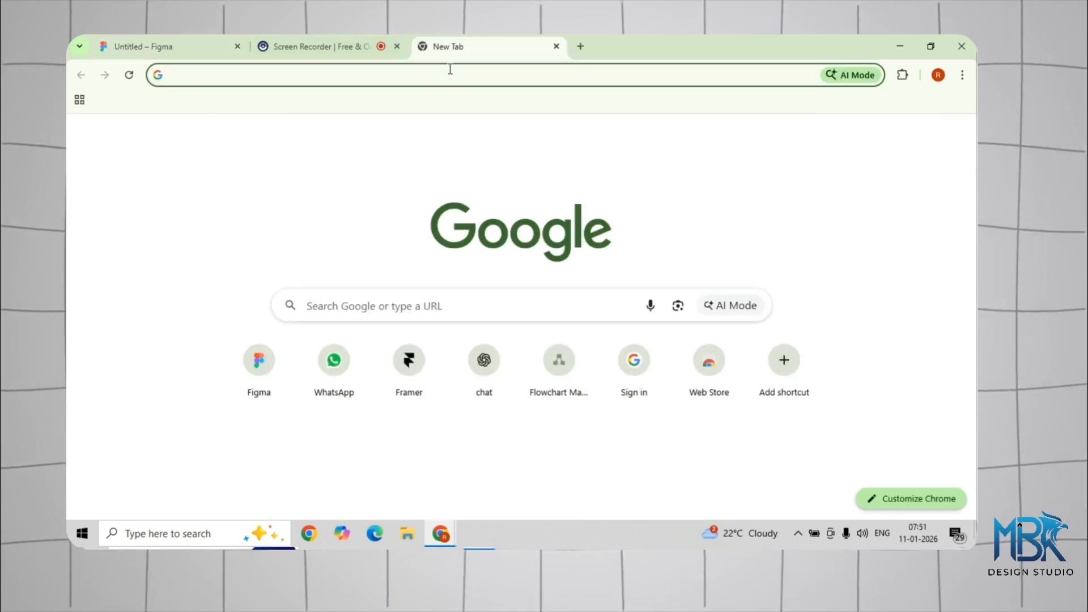
click(449, 70)
text(google)
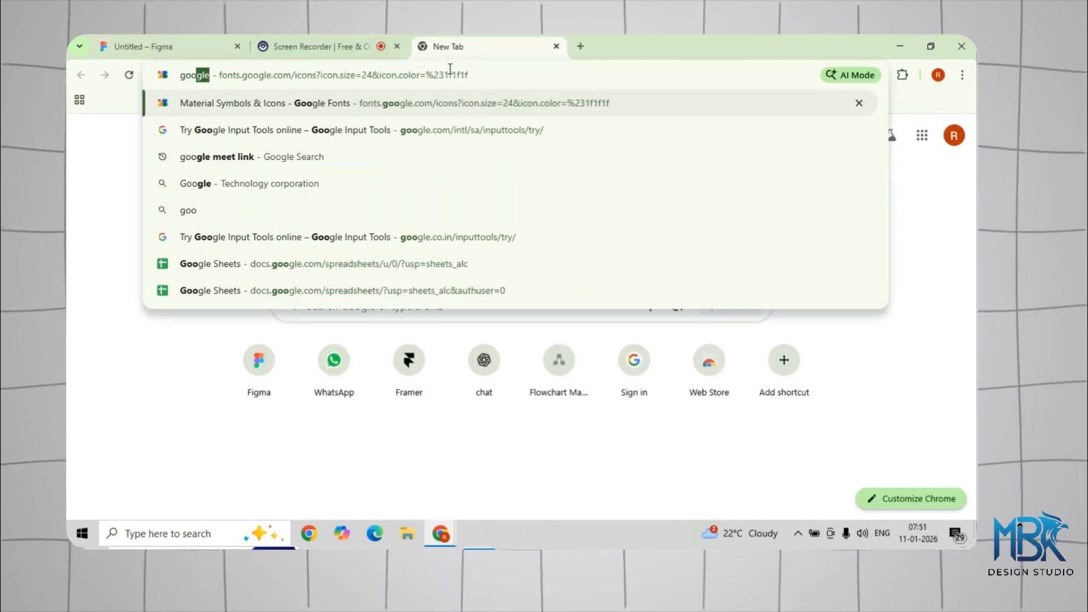
click(441, 105)
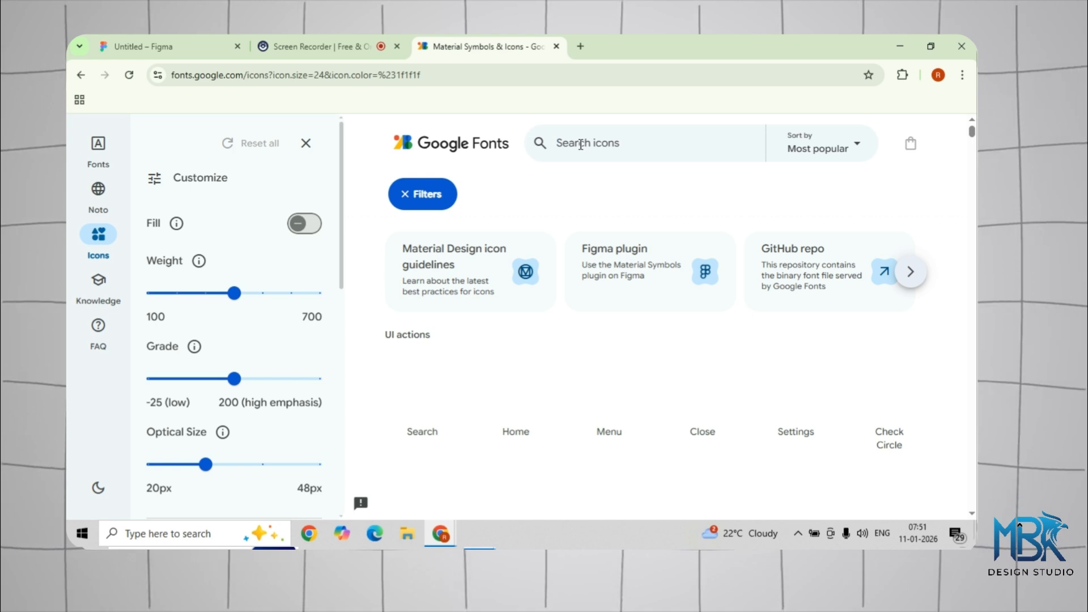
click(697, 395)
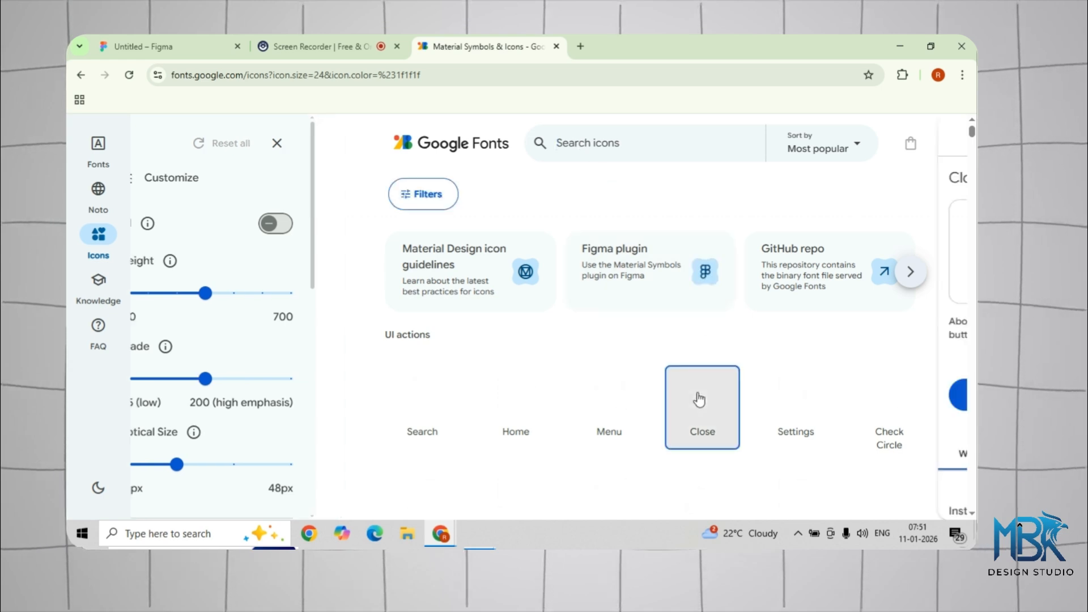
click(835, 285)
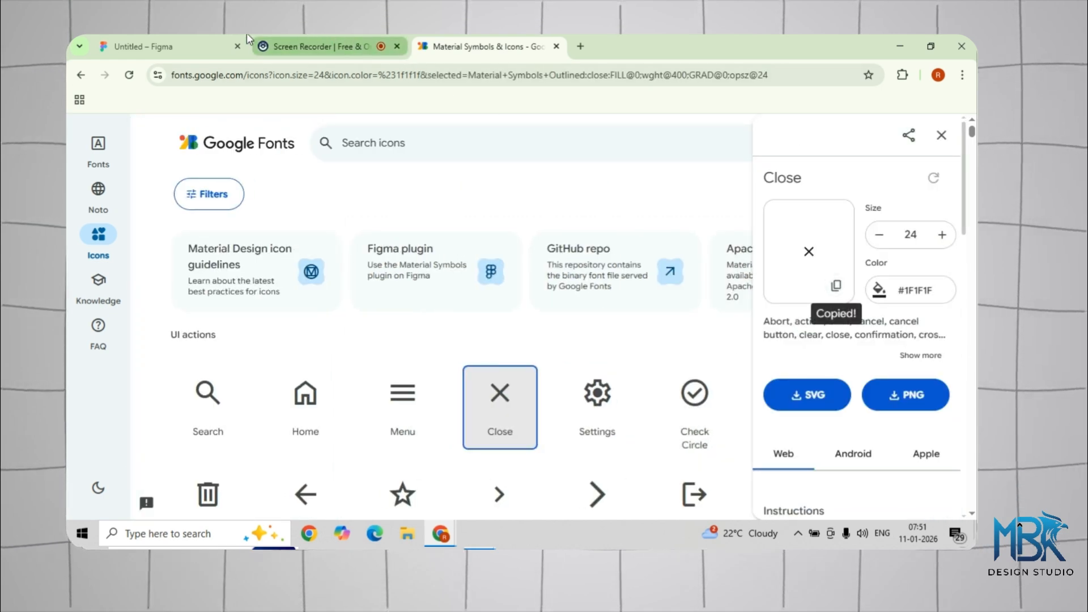
Return to Figma, paste the Close icon and place it on the empty canvas outside the close overlay section
click(215, 47)
click(615, 231)
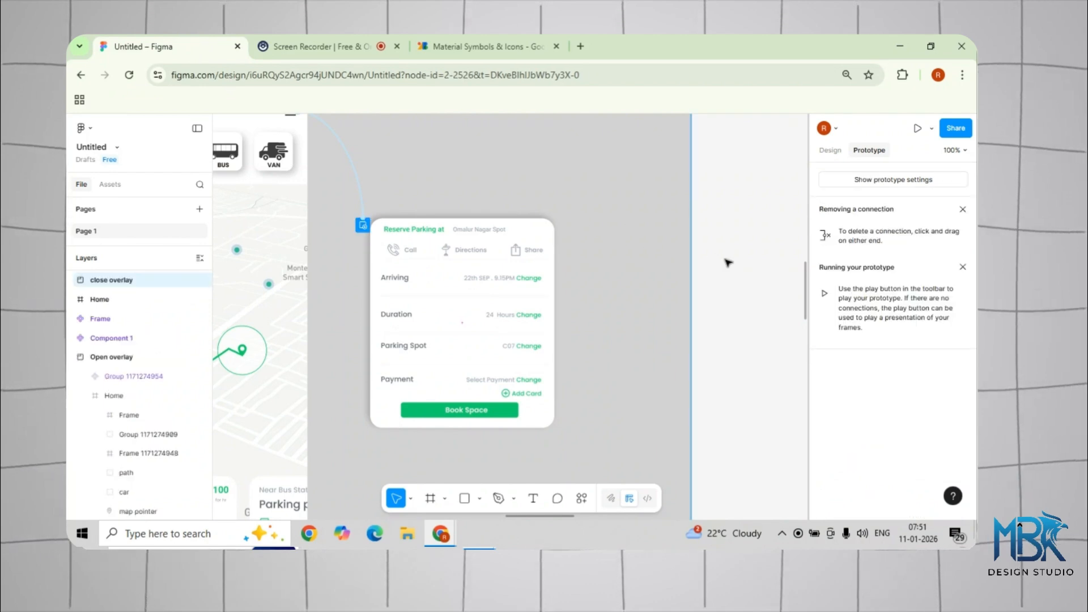
click(723, 257)
key(ctrl+v)
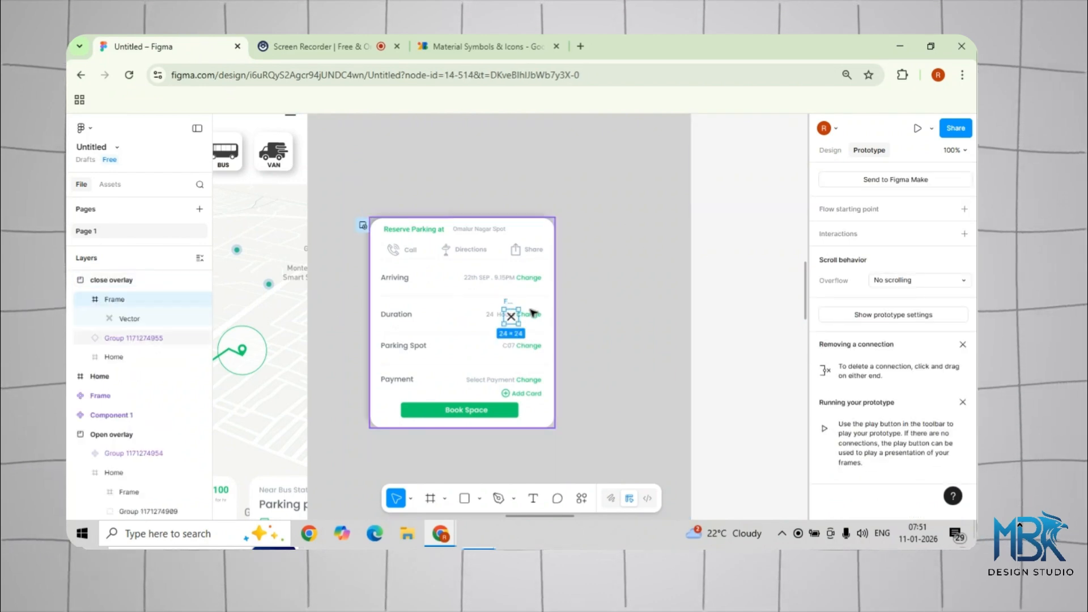
click(835, 151)
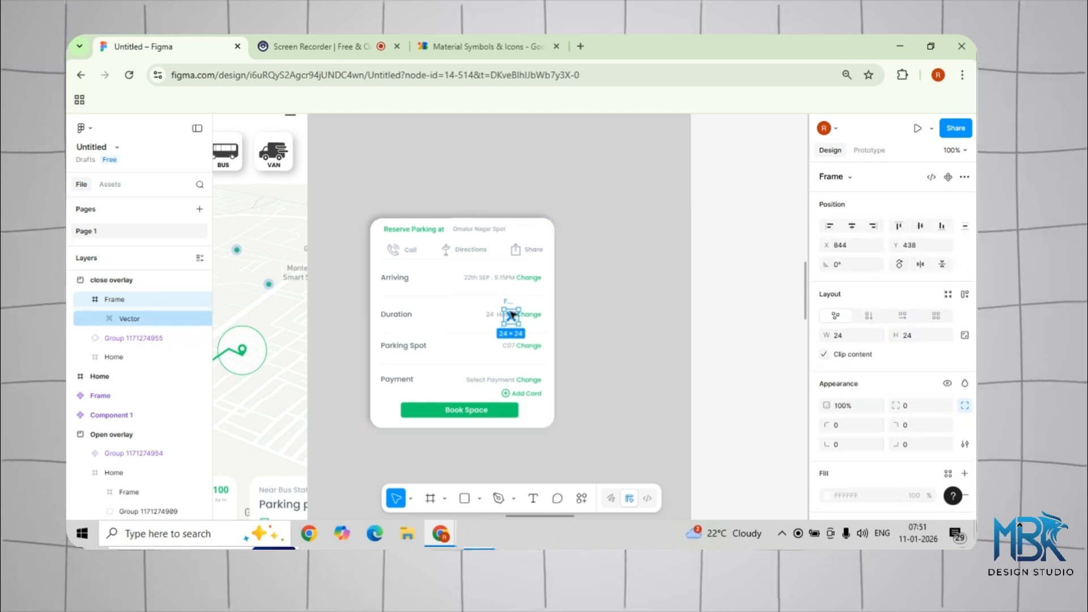
drag(517, 320, 580, 180)
drag(733, 192, 739, 194)
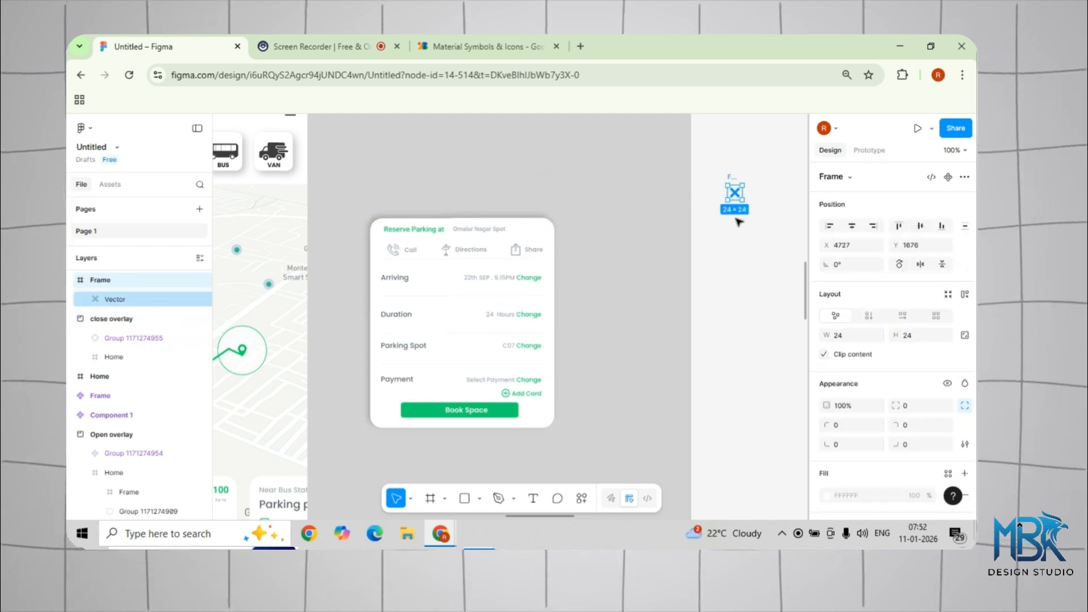
click(728, 245)
Detach the parking details popup instance in the close overlay section from its component
click(545, 238)
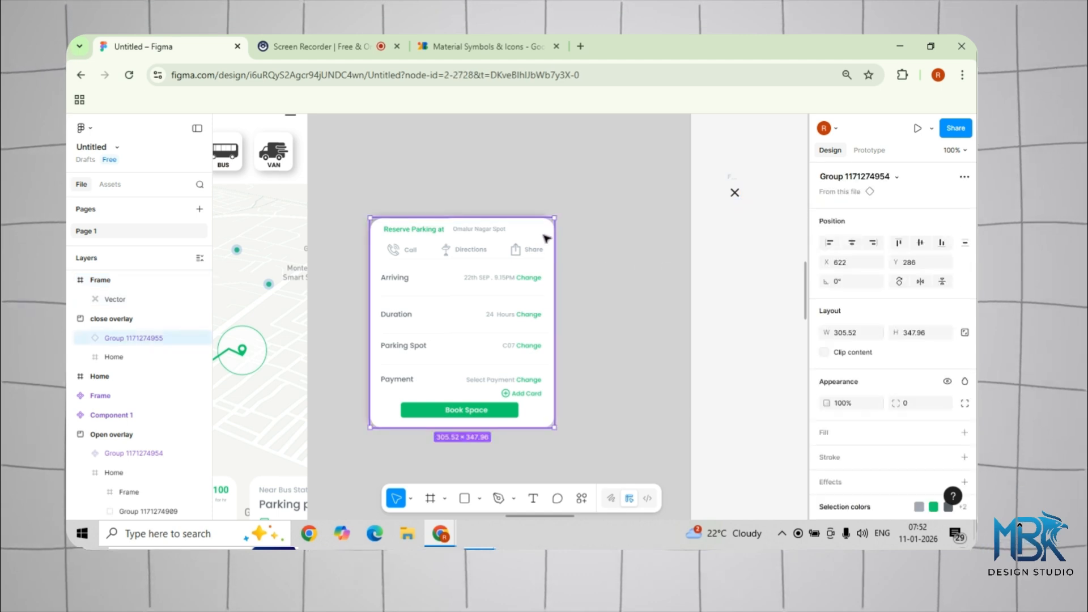
right_click(545, 238)
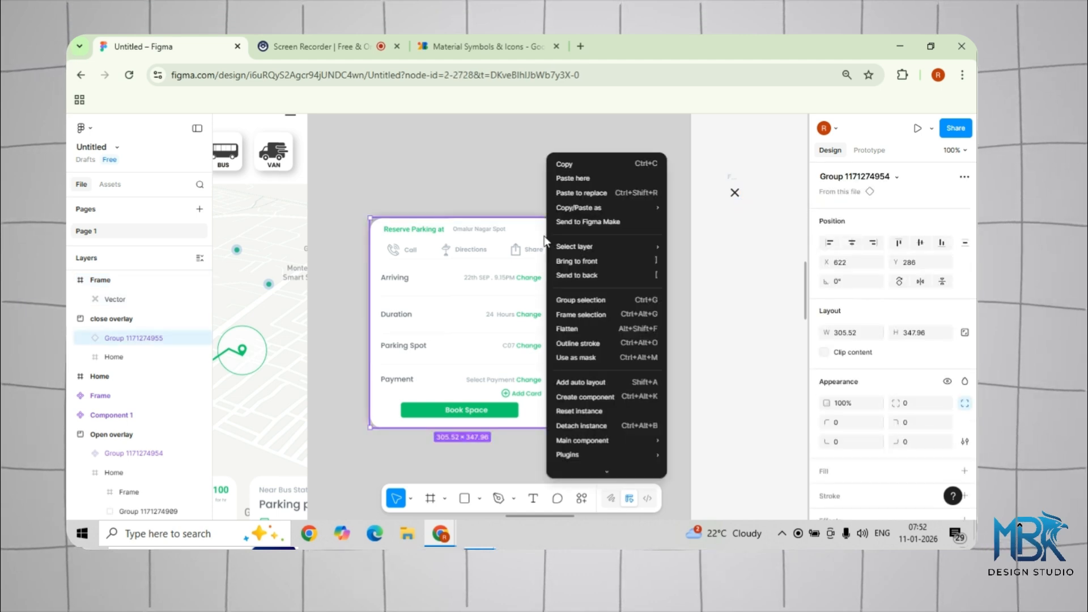
click(579, 425)
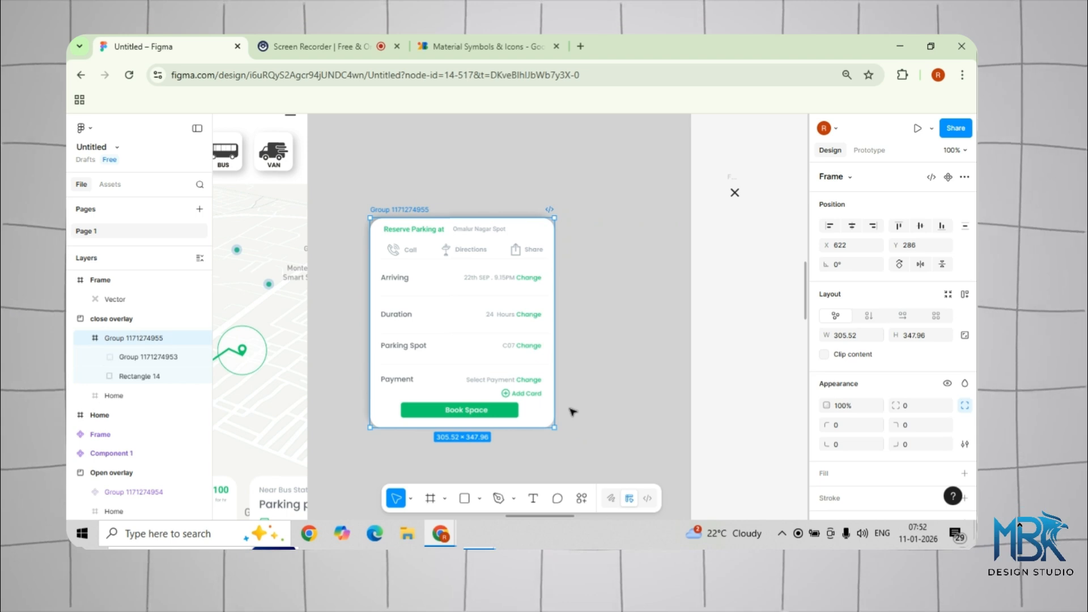
Undo the detachment of the parking details popup and detach the instance from its component again
key(ctrl+z)
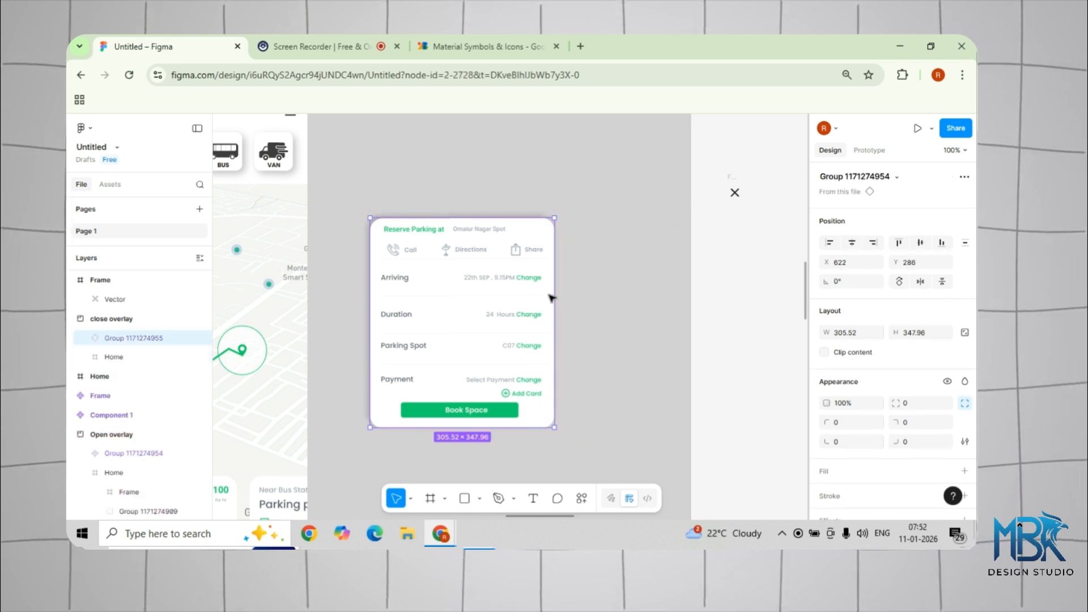
right_click(541, 292)
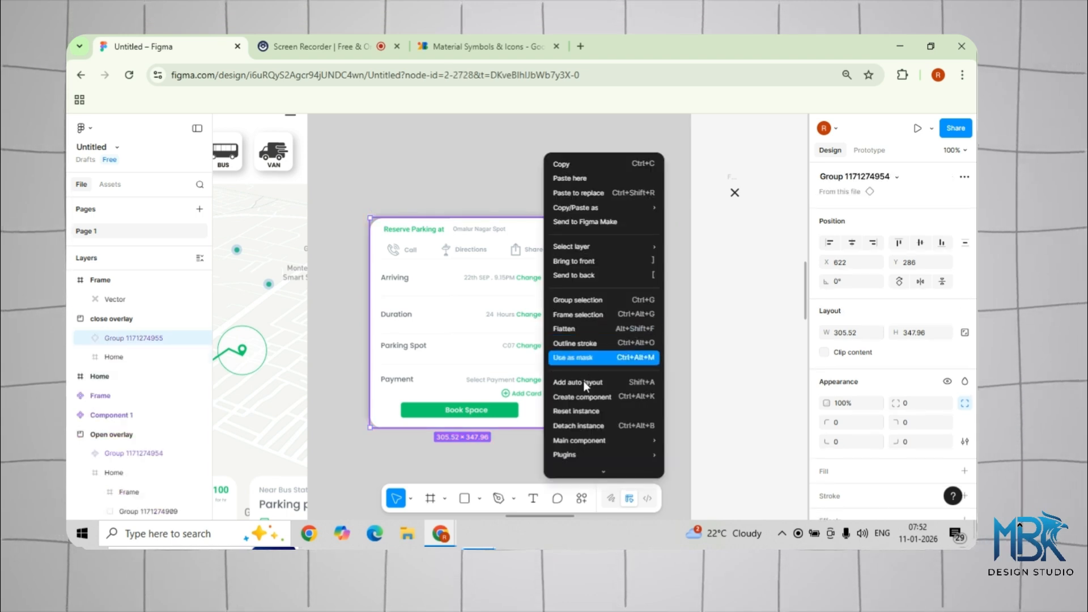
click(613, 426)
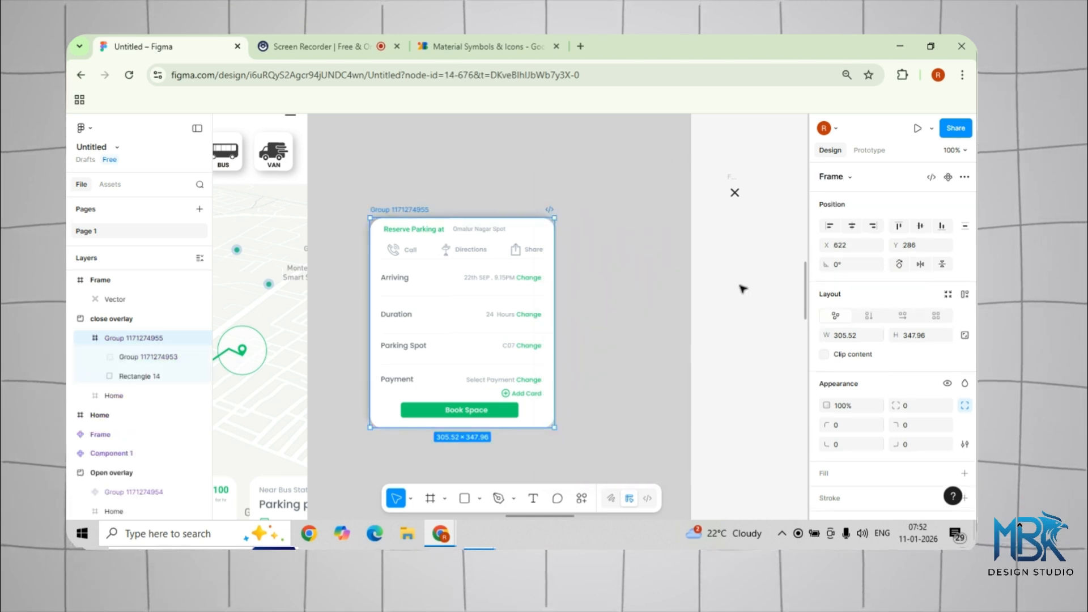
Delete the loose Close icon from the canvas and paste it inside the detached popup, placing it in the popup's upper-right corner
click(735, 193)
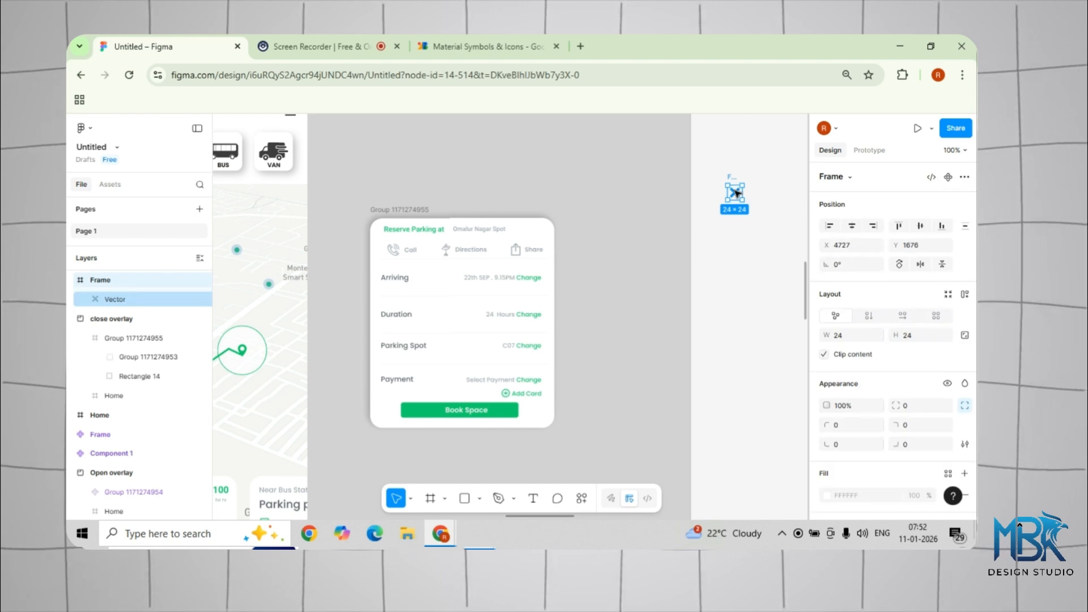
key(Delete)
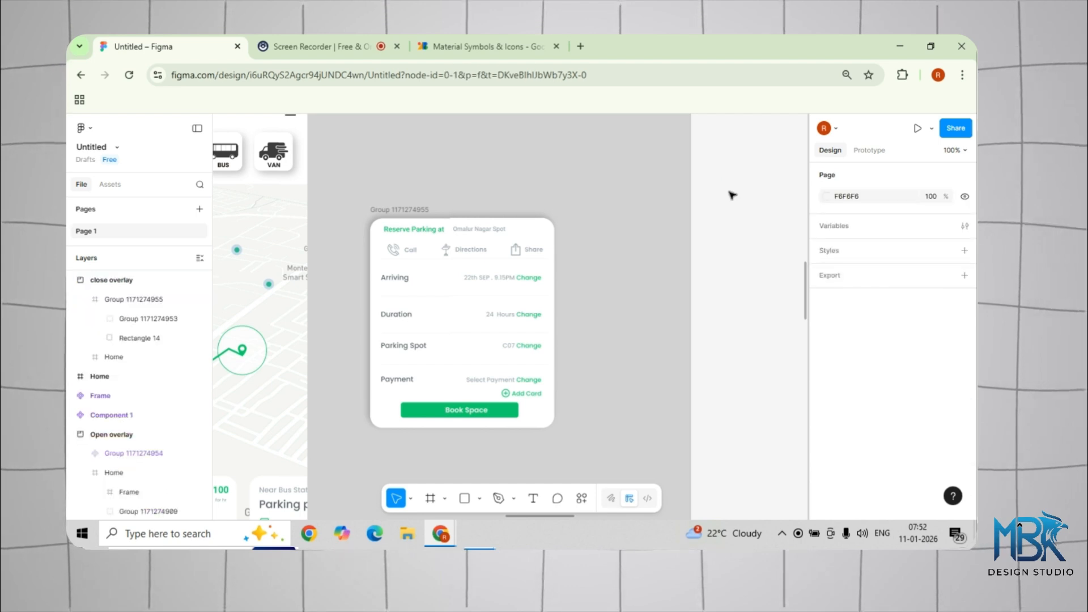
click(400, 211)
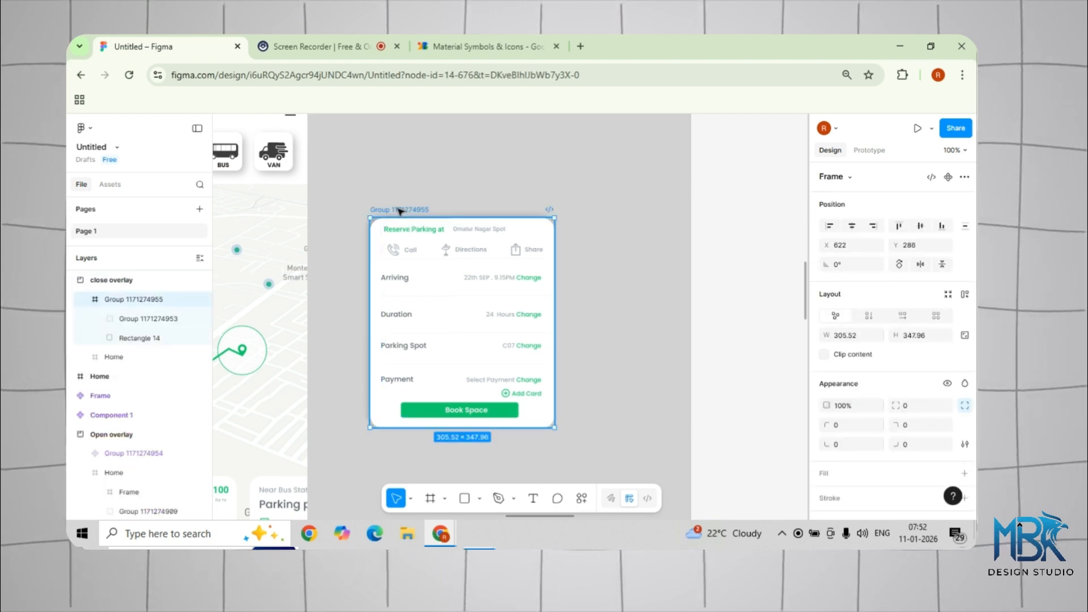
key(ctrl+v)
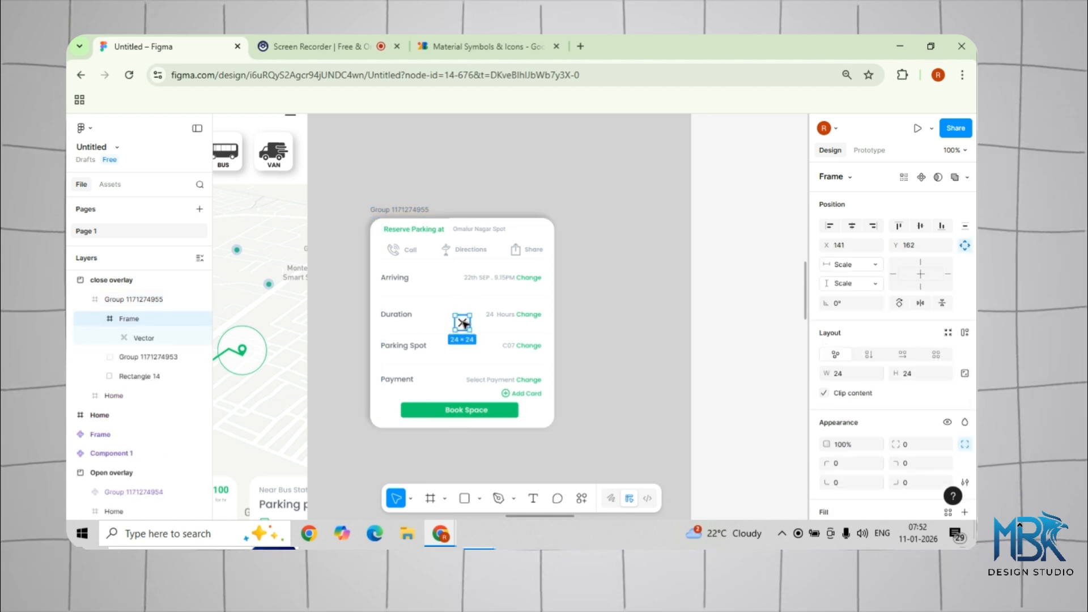
drag(467, 321, 532, 231)
click(760, 233)
Turn the parking details popup with the Close icon into a new component
click(389, 211)
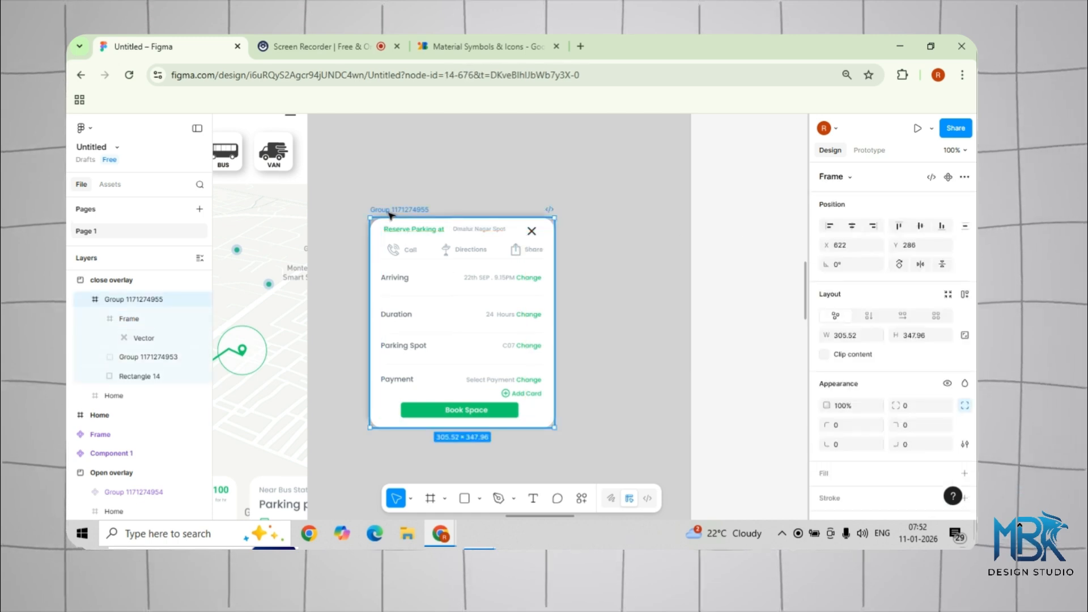
click(948, 177)
click(661, 287)
scroll(709, 294, left, 3)
scroll(709, 294, up, 3)
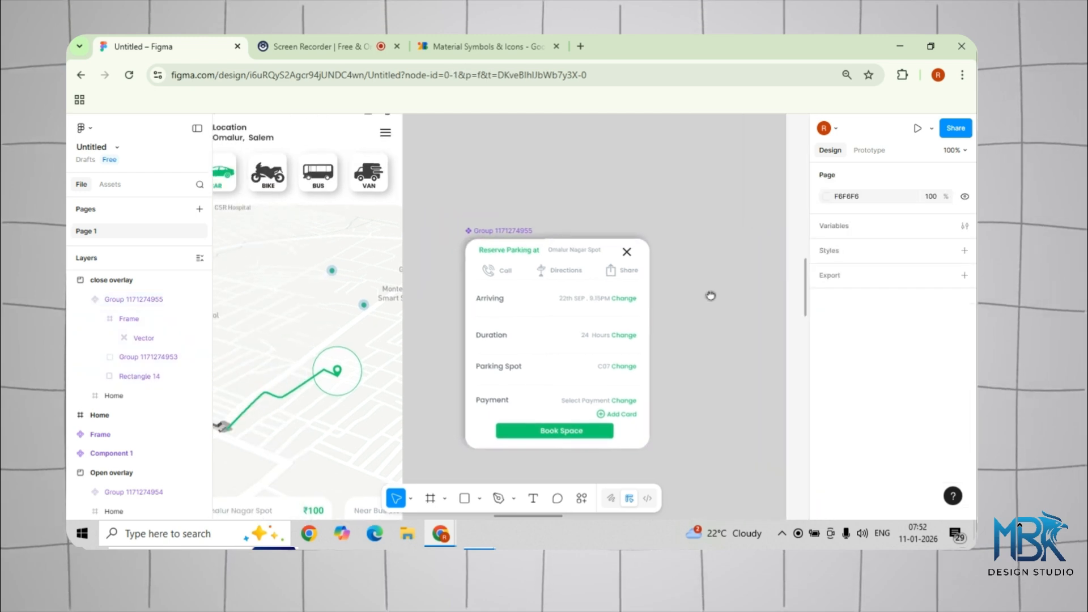
Add a prototype interaction to the popup's Close icon with the On tap trigger and the Close overlay action
click(867, 151)
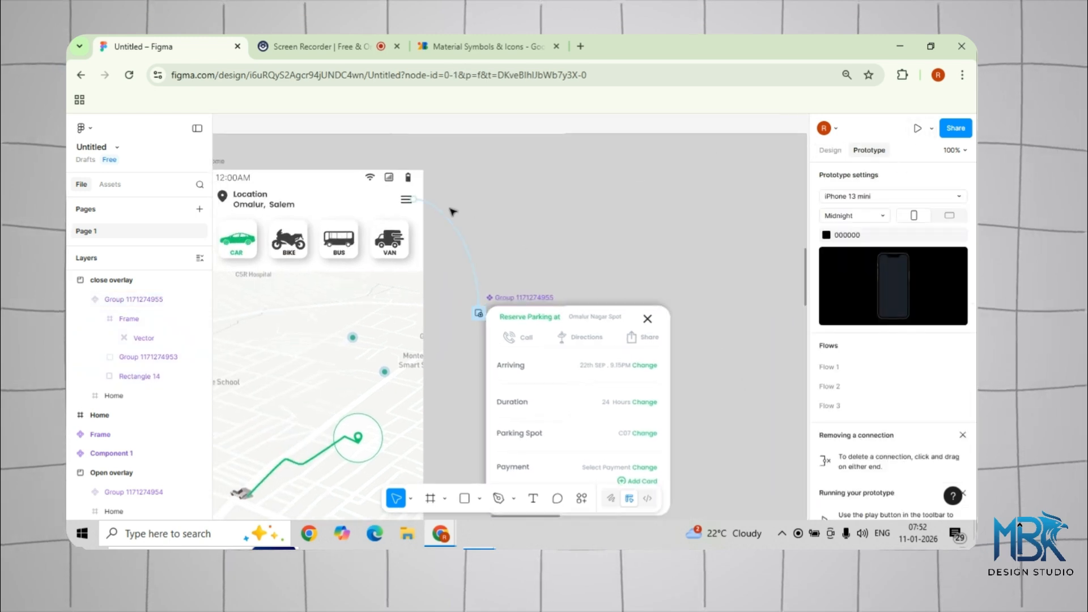
click(508, 308)
scroll(509, 309, down, 2)
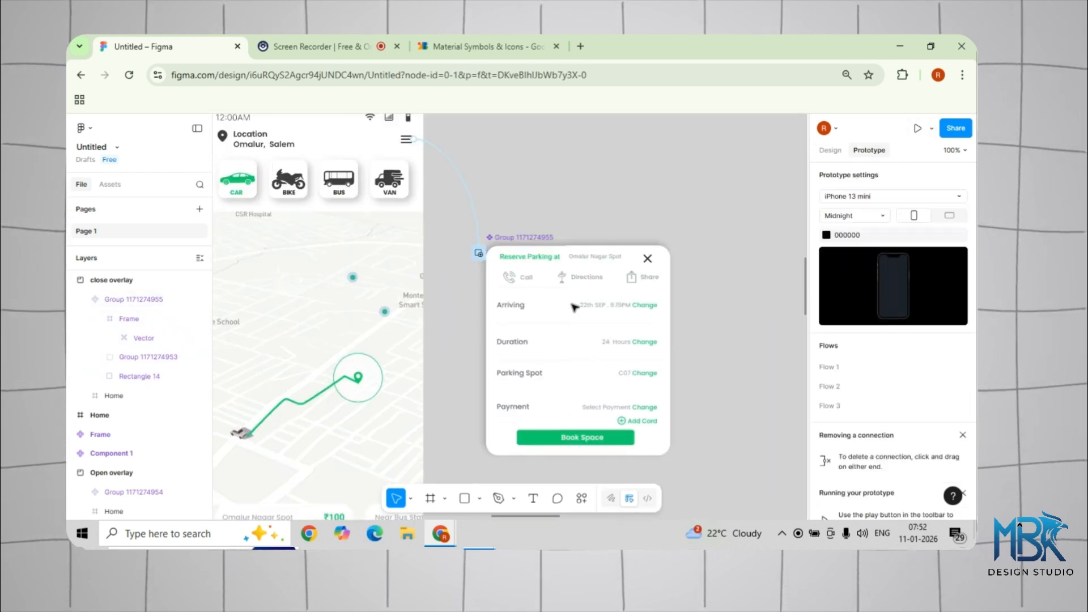
click(650, 261)
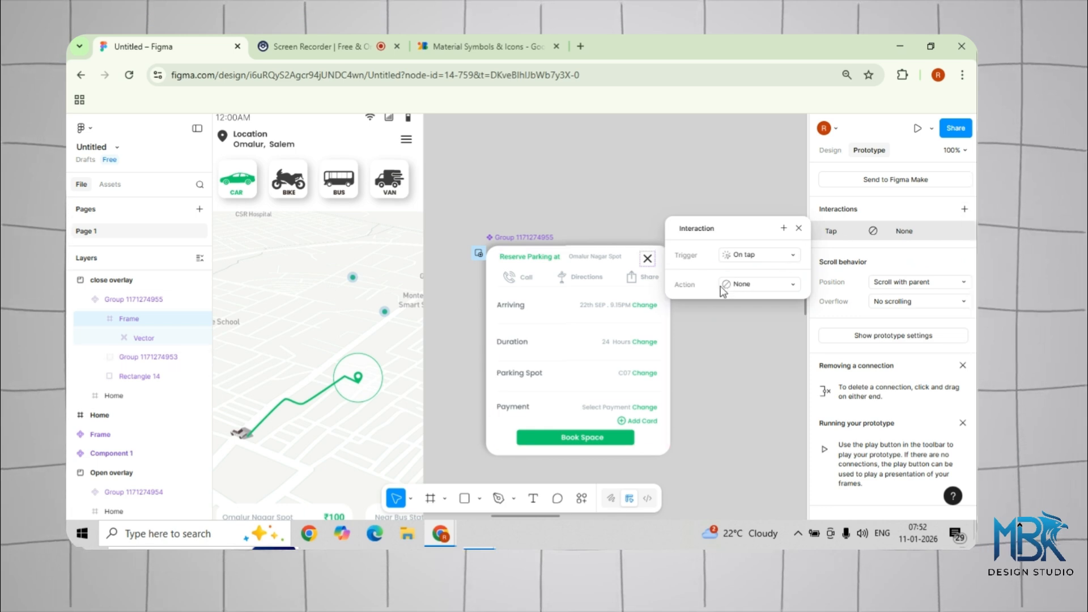
click(744, 285)
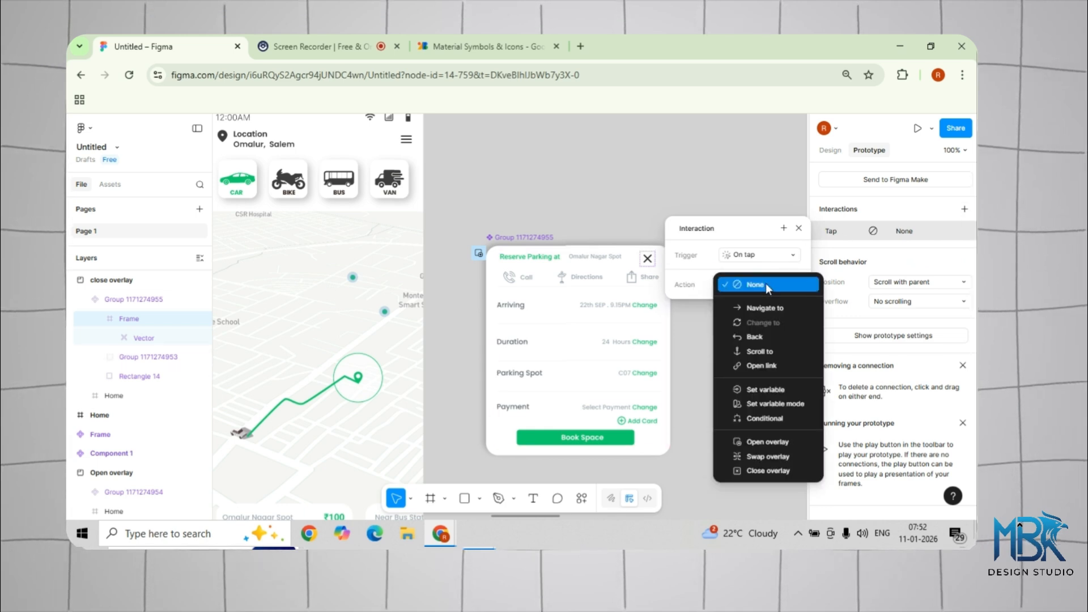
click(756, 471)
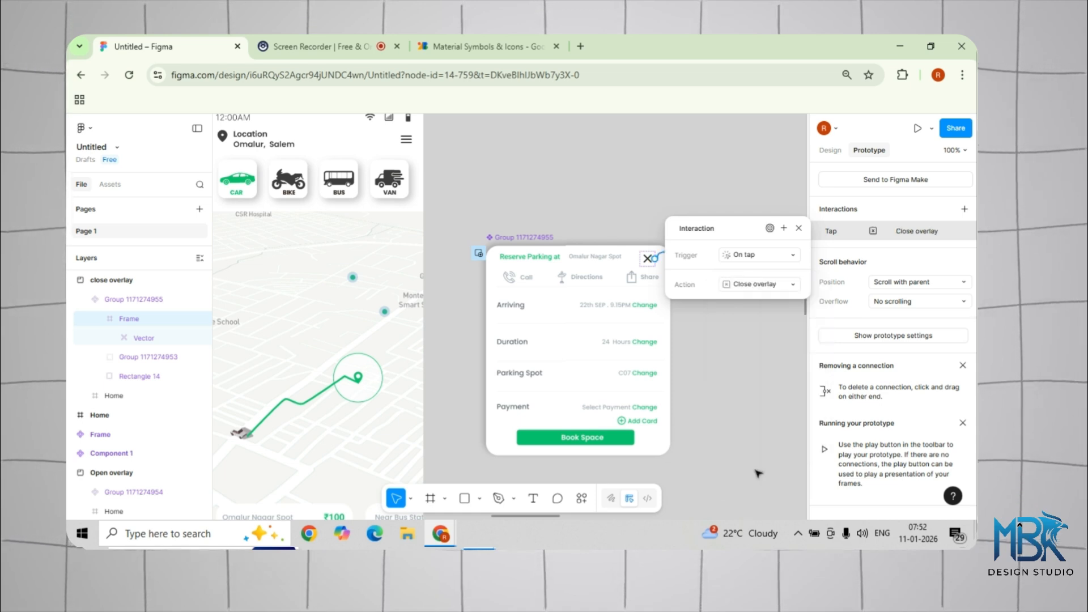
click(718, 394)
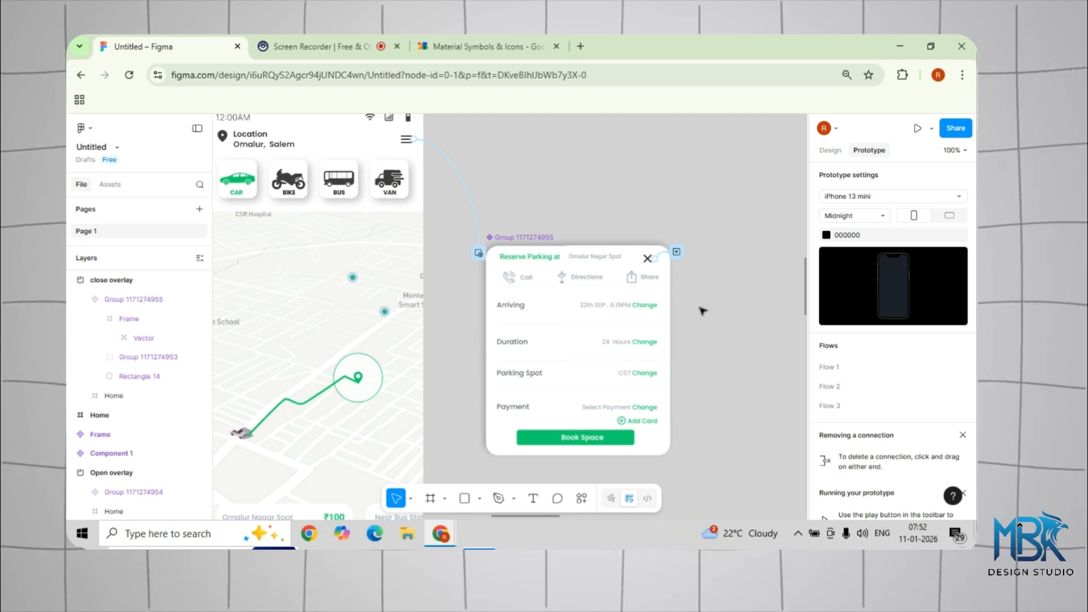
Preview Flow 3 from the close overlay section's Home frame, repeatedly opening the popup with the menu icon and closing it with the Close icon
key(minus)
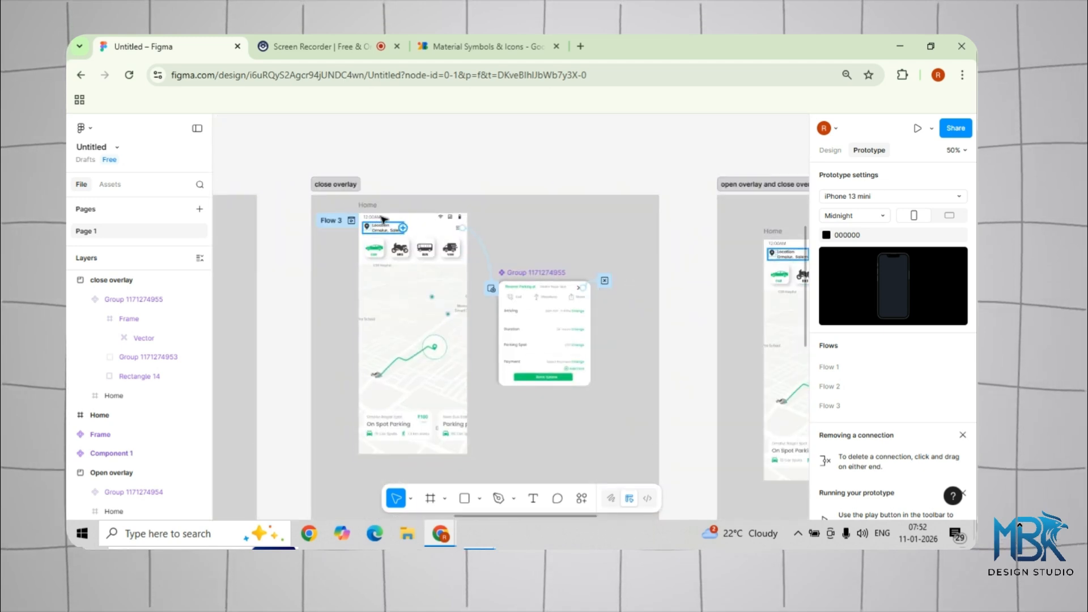
click(367, 205)
key(shift+space)
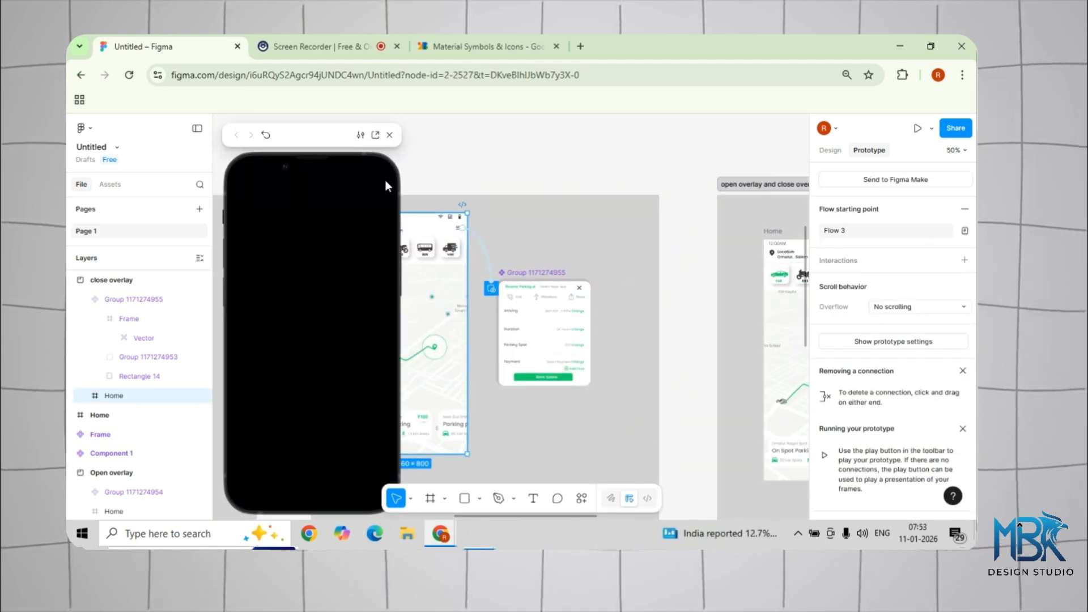
click(378, 187)
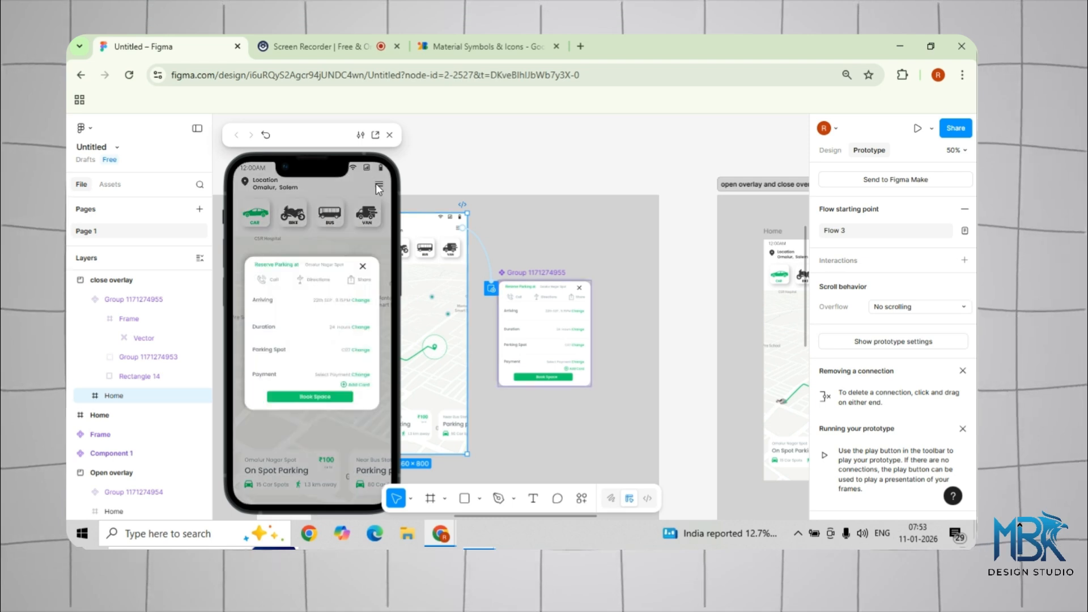
click(363, 268)
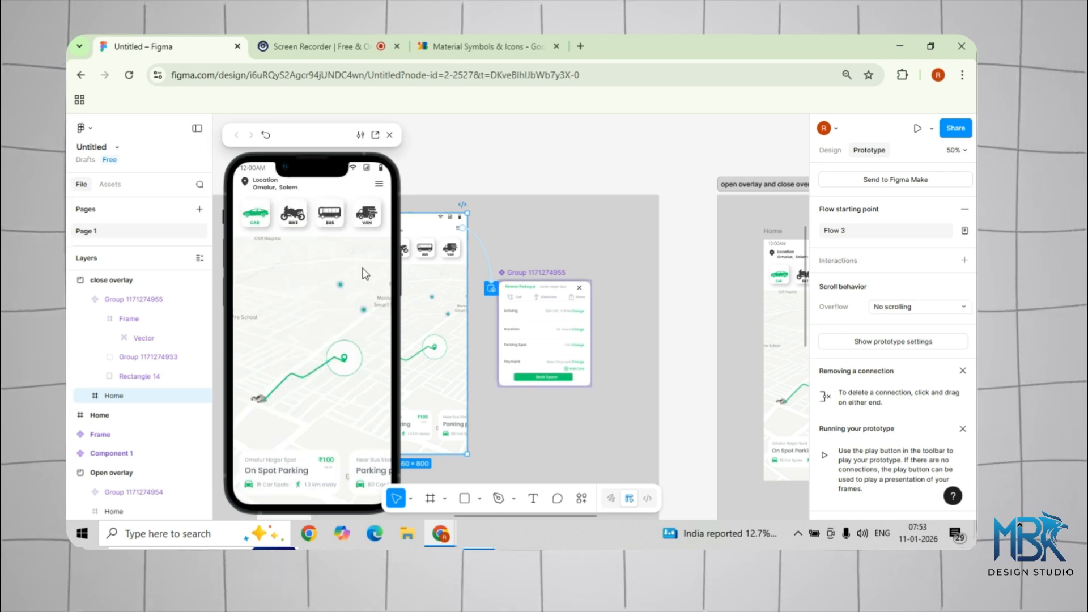
click(378, 188)
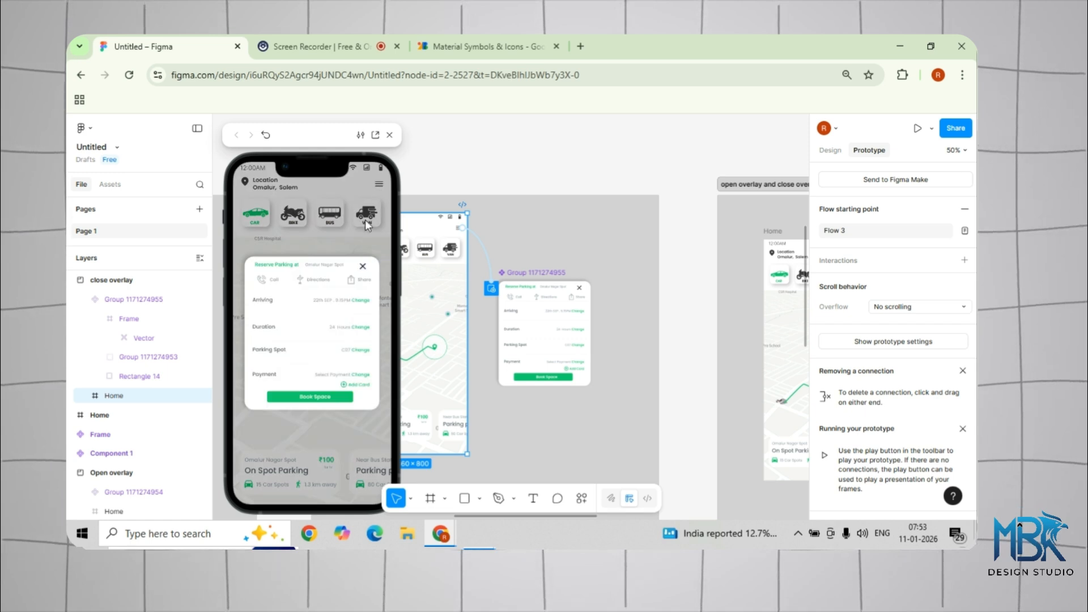
click(363, 267)
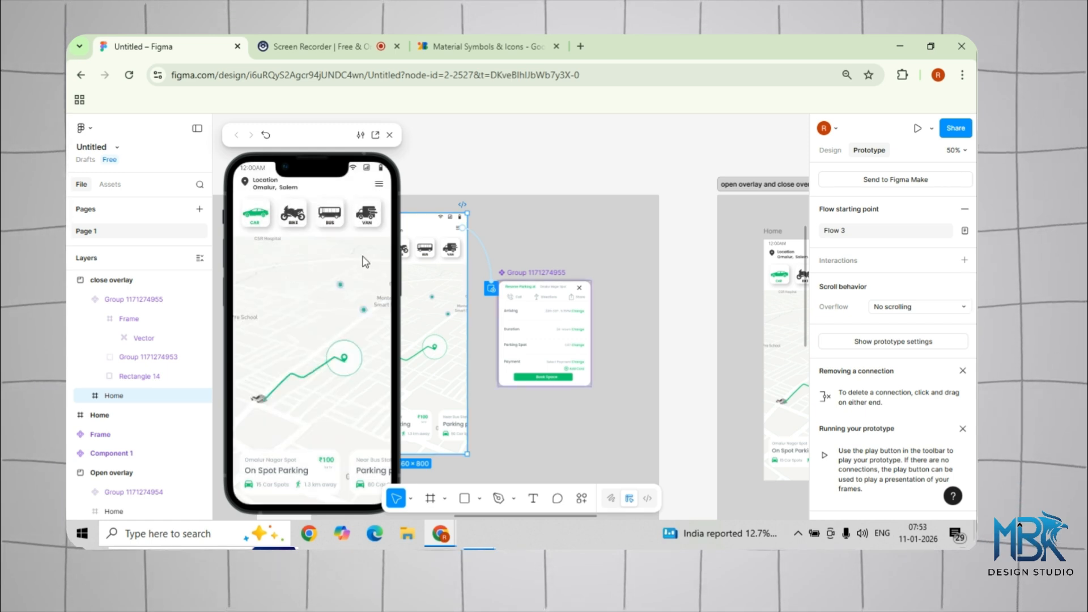
click(378, 188)
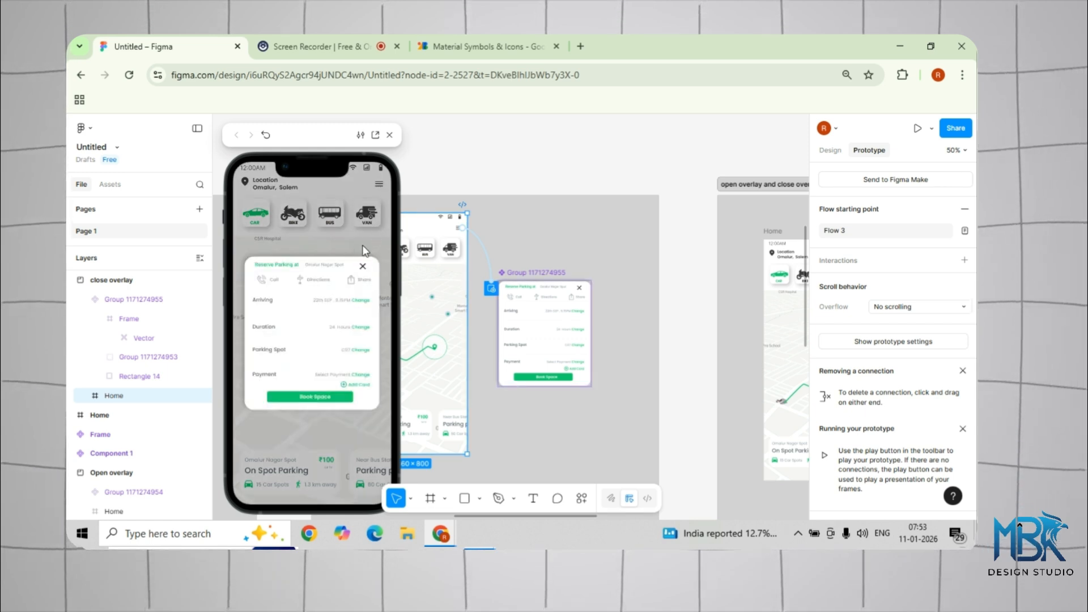
click(363, 266)
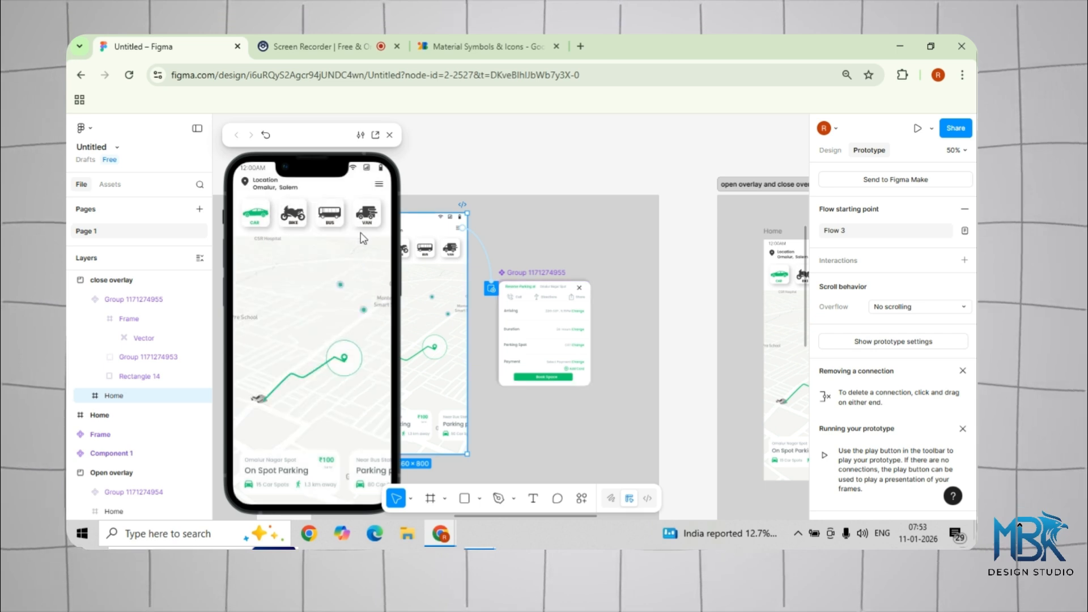
click(378, 187)
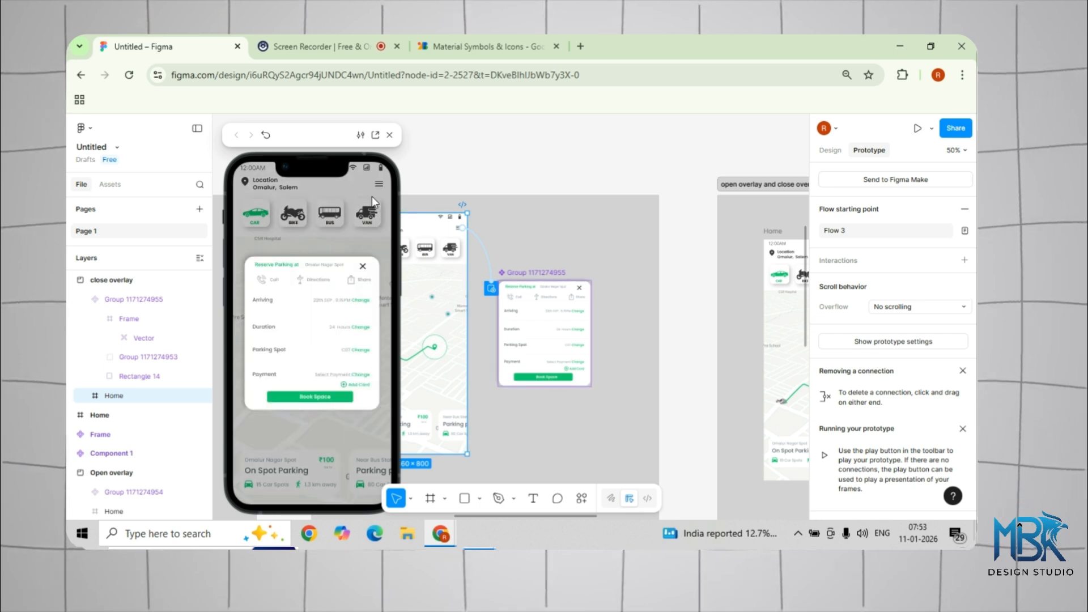
click(362, 268)
click(389, 135)
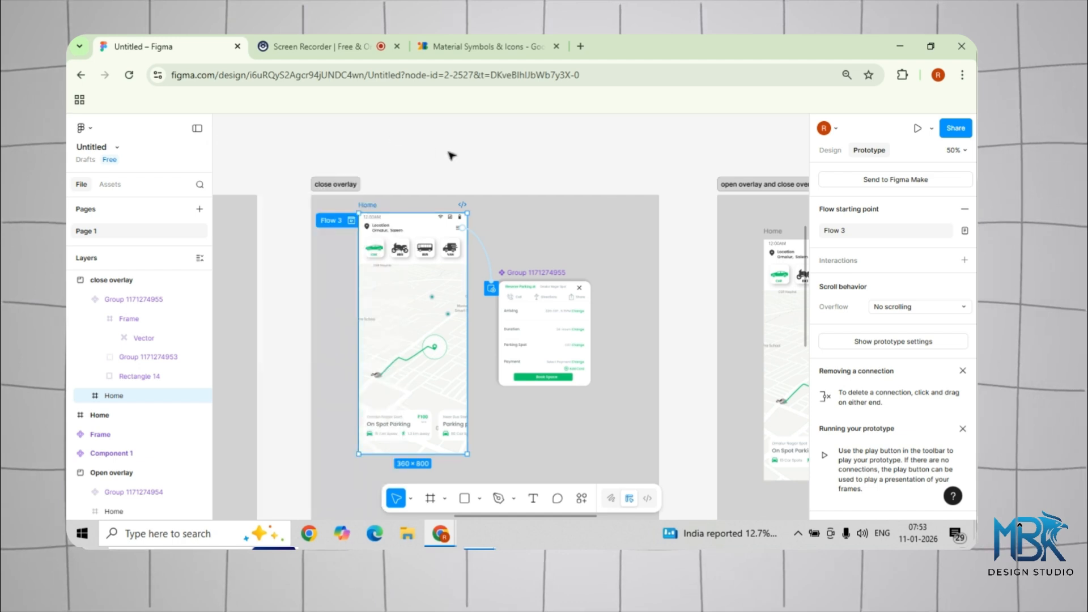
Connect the Home frame's menu icon to the popup in the "open overlay and close overlay" section, using On tap and Open overlay
click(601, 175)
scroll(544, 166, right, 5)
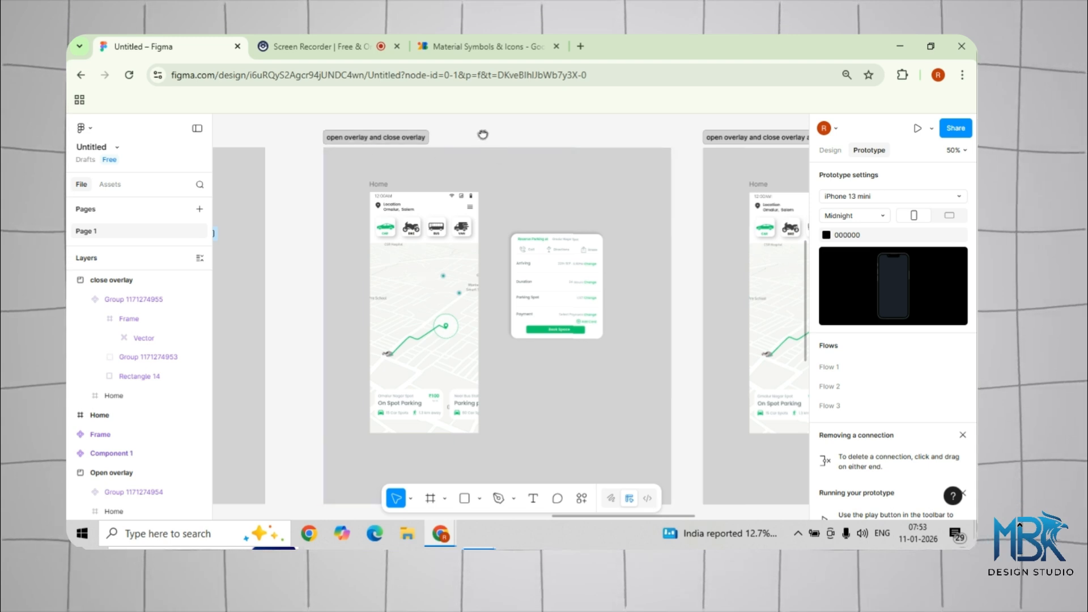
drag(483, 135, 417, 123)
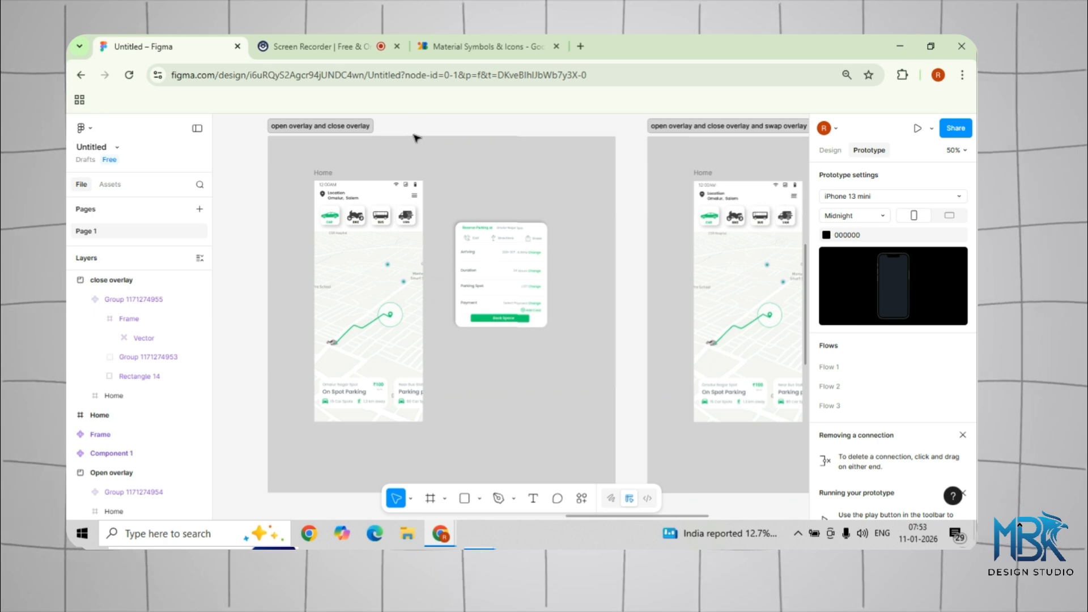
scroll(416, 138, up, 1)
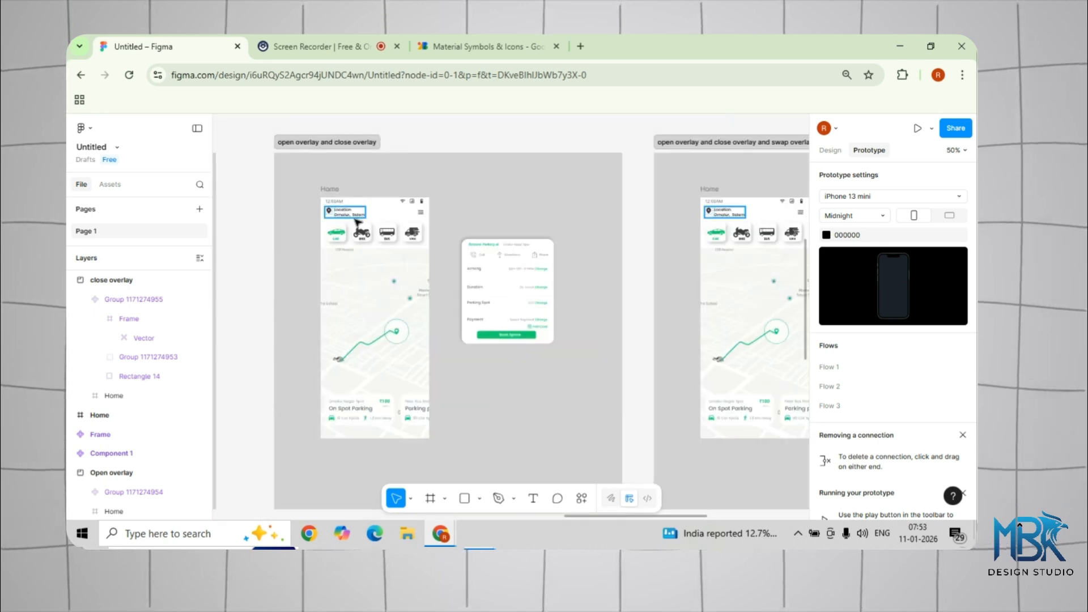
click(334, 190)
click(424, 213)
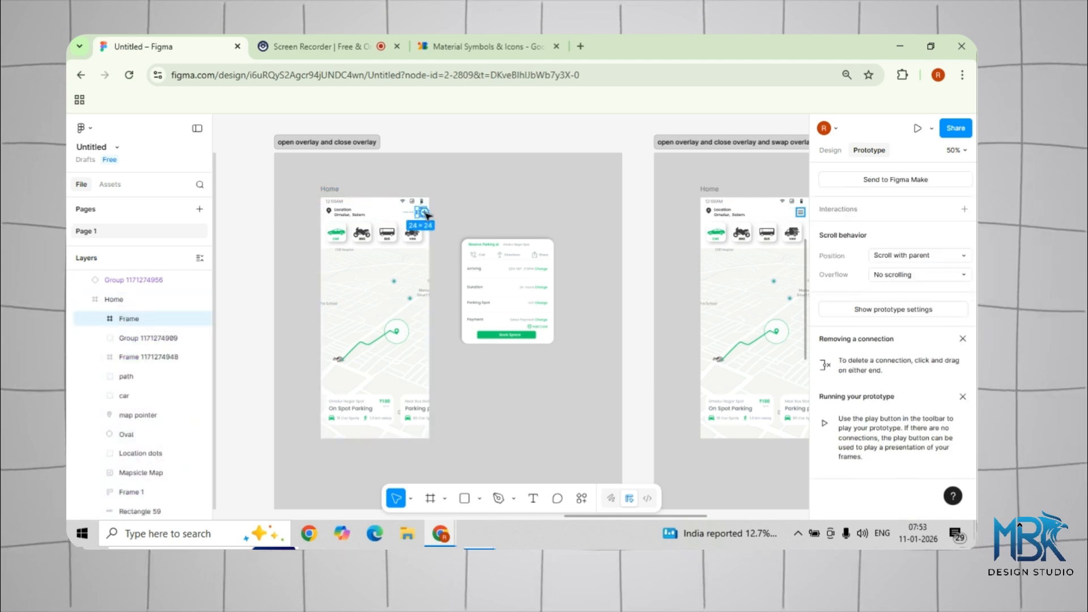
drag(425, 213, 493, 306)
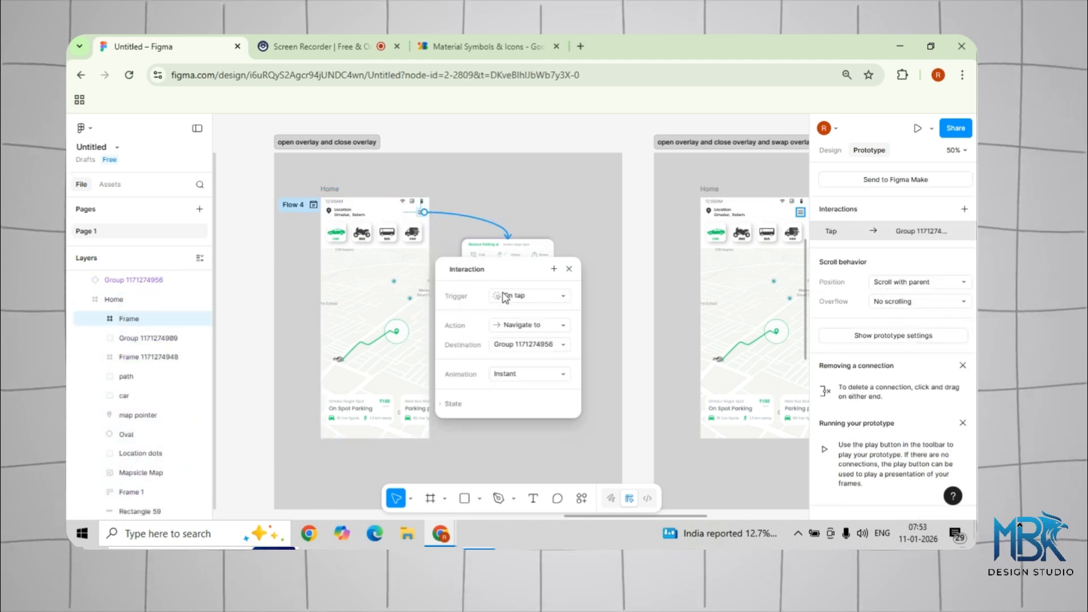
click(518, 325)
click(536, 460)
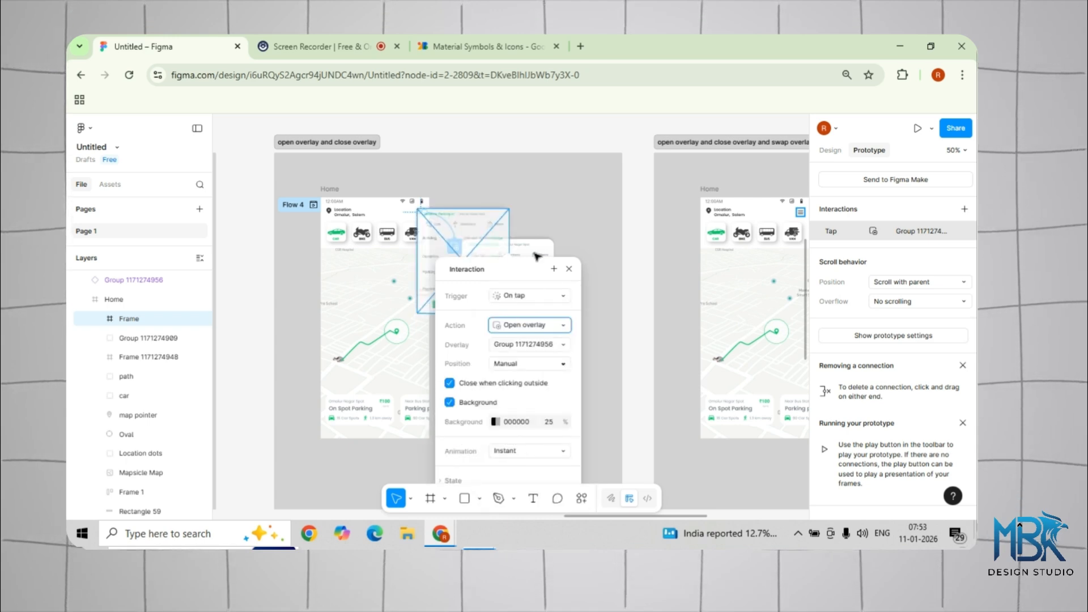
Set the position of the new overlay in the "open overlay and close overlay" section to Centered
click(517, 363)
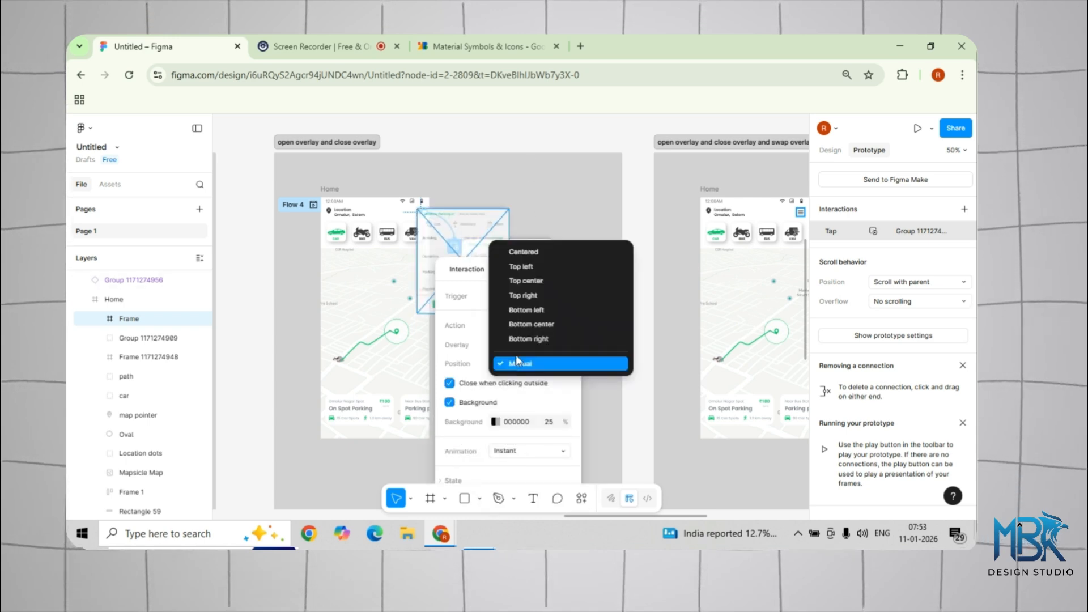
click(535, 256)
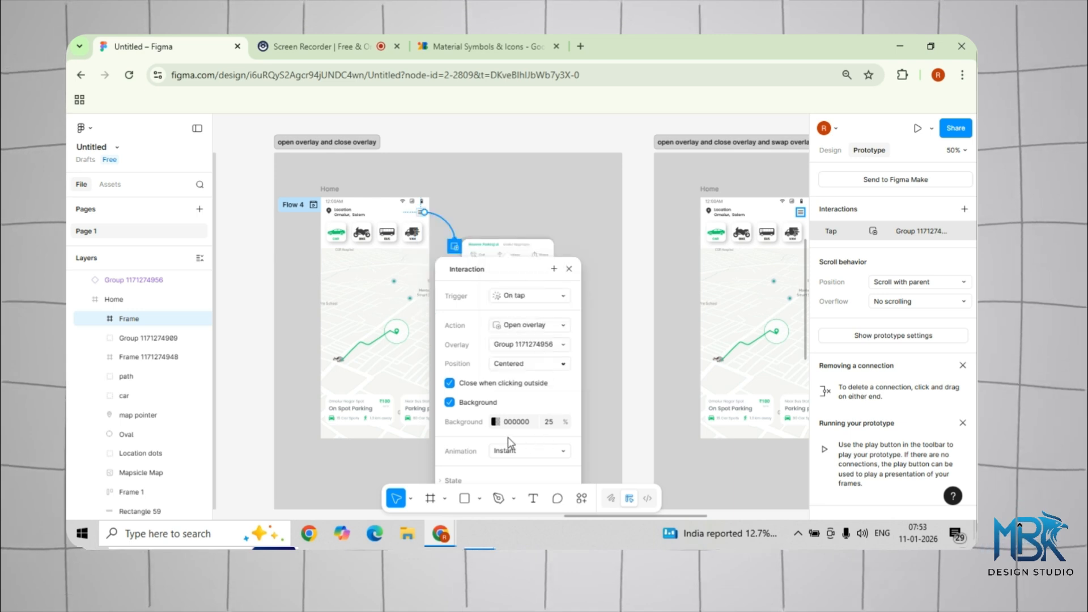
click(642, 283)
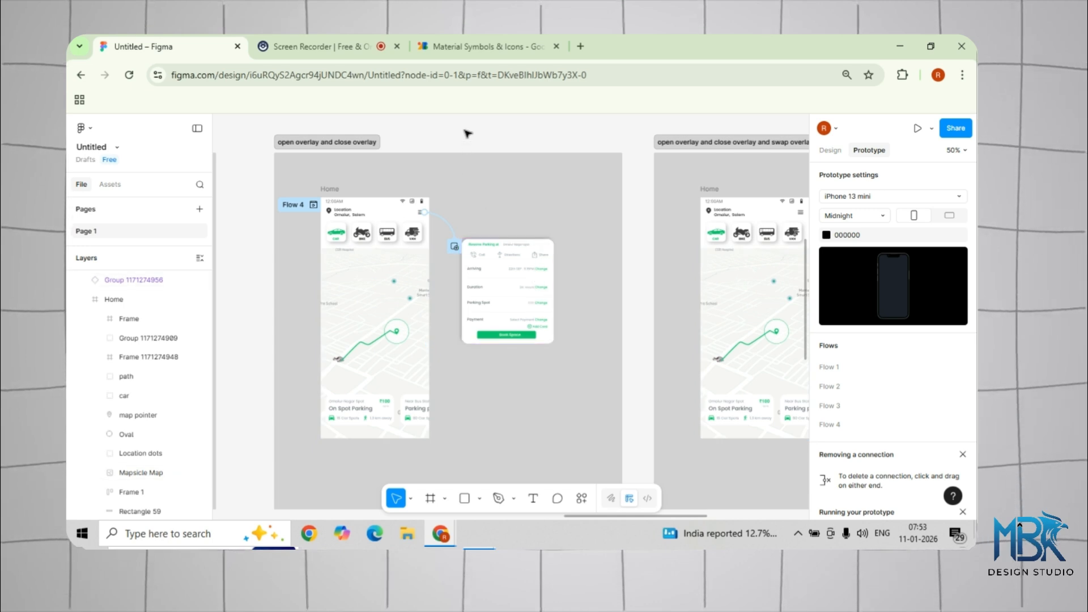
scroll(486, 138, left, 5)
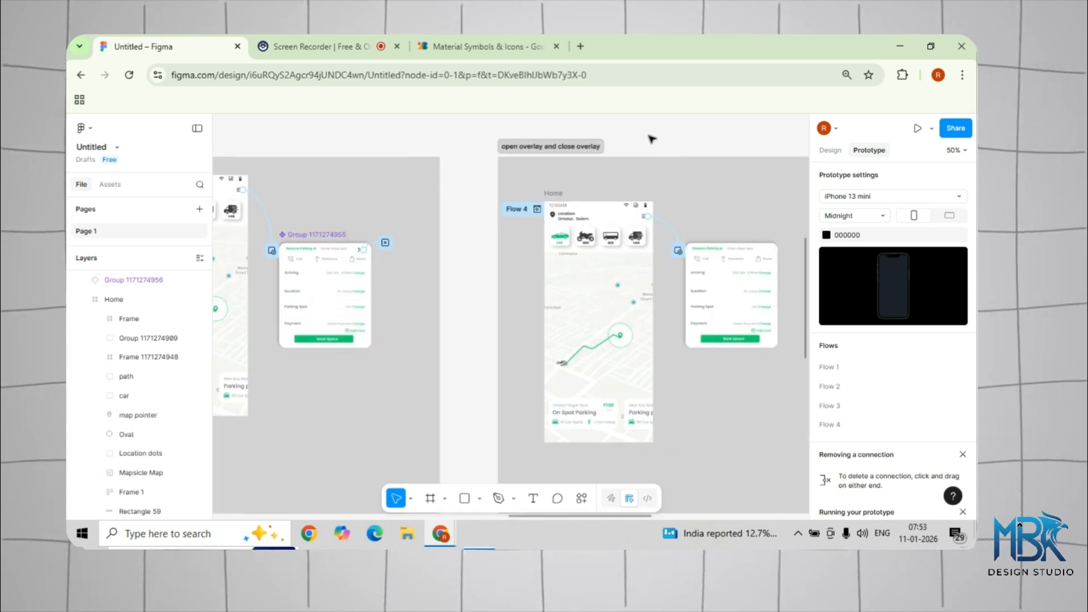
Examine the Home frame and the three popups in the "open overlay and close overlay and swap overlay" section, comparing their ALLOW and DON'T ALLOW buttons
scroll(656, 138, right, 5)
scroll(656, 137, down, 1)
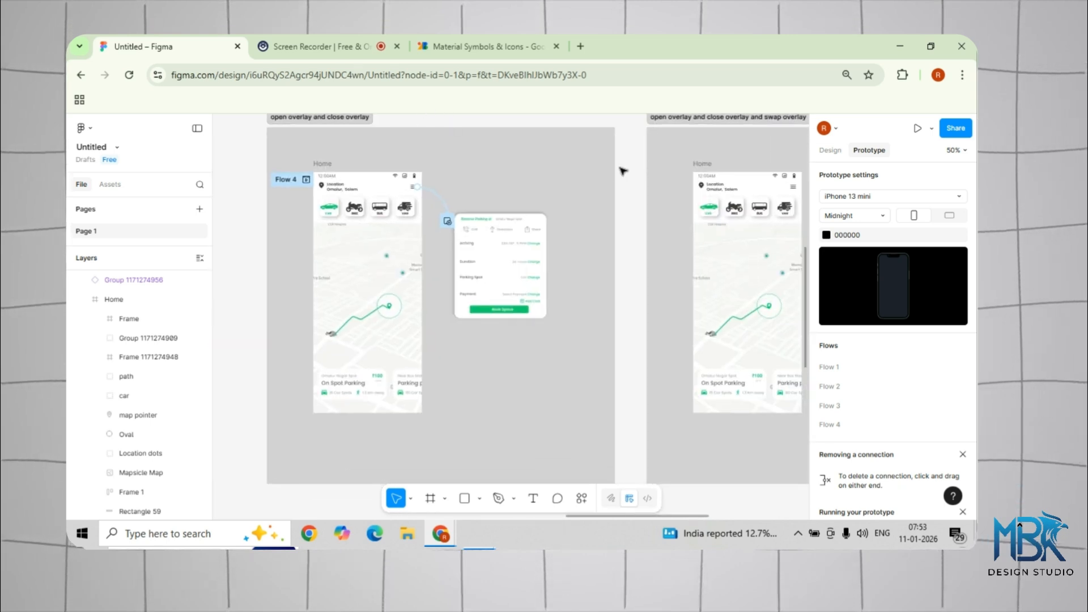
drag(669, 168, 292, 204)
drag(420, 173, 427, 154)
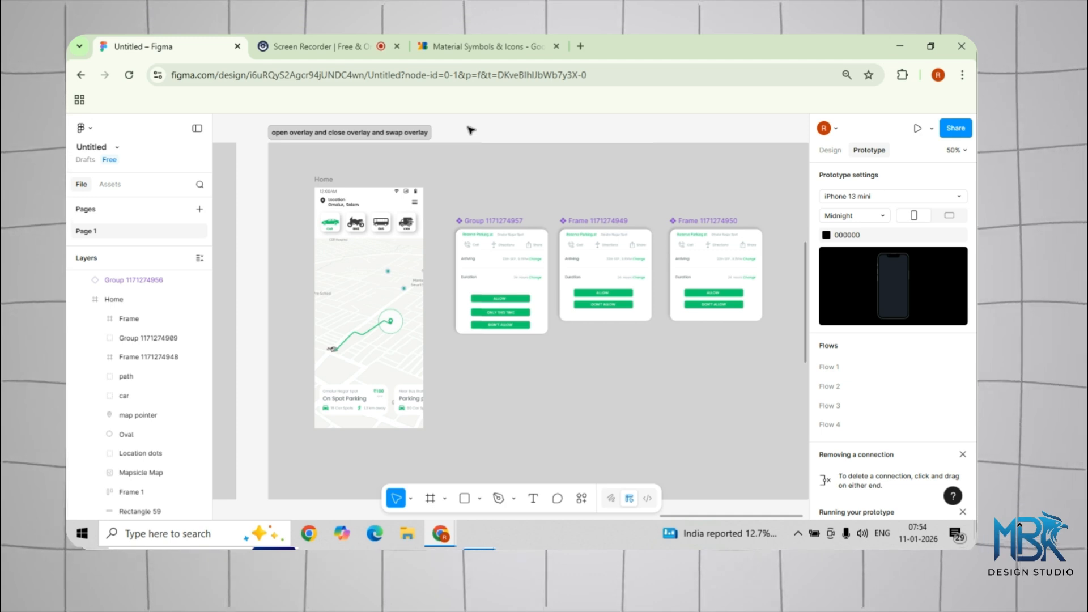
key(shift+0)
mouse_move(519, 155)
mouse_down()
mouse_move(624, 189)
mouse_move(536, 158)
mouse_up()
click(548, 306)
drag(616, 287, 346, 232)
drag(406, 281, 536, 330)
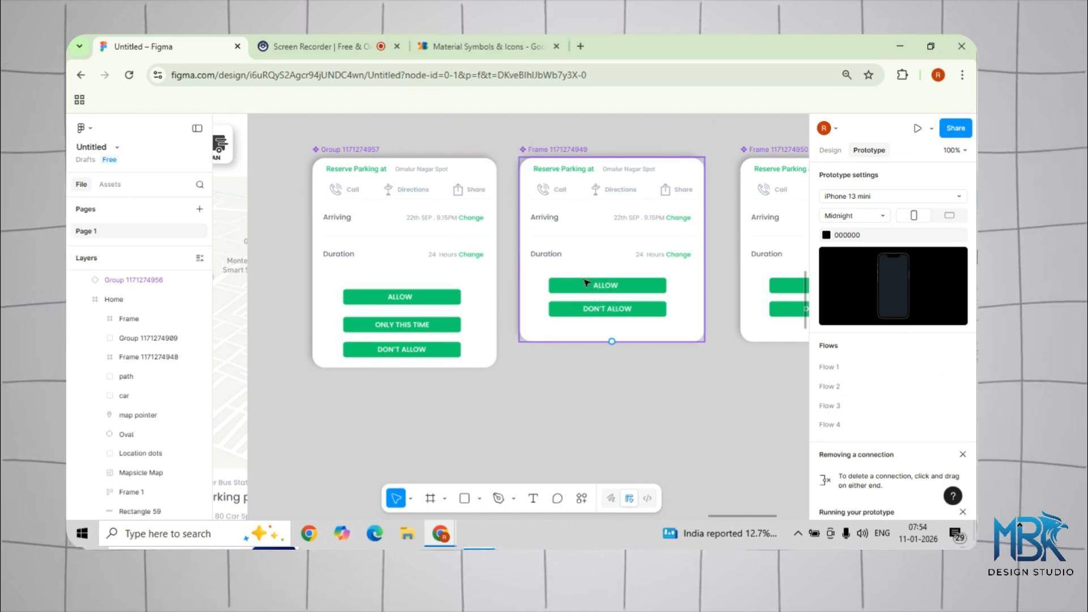
drag(622, 282, 495, 253)
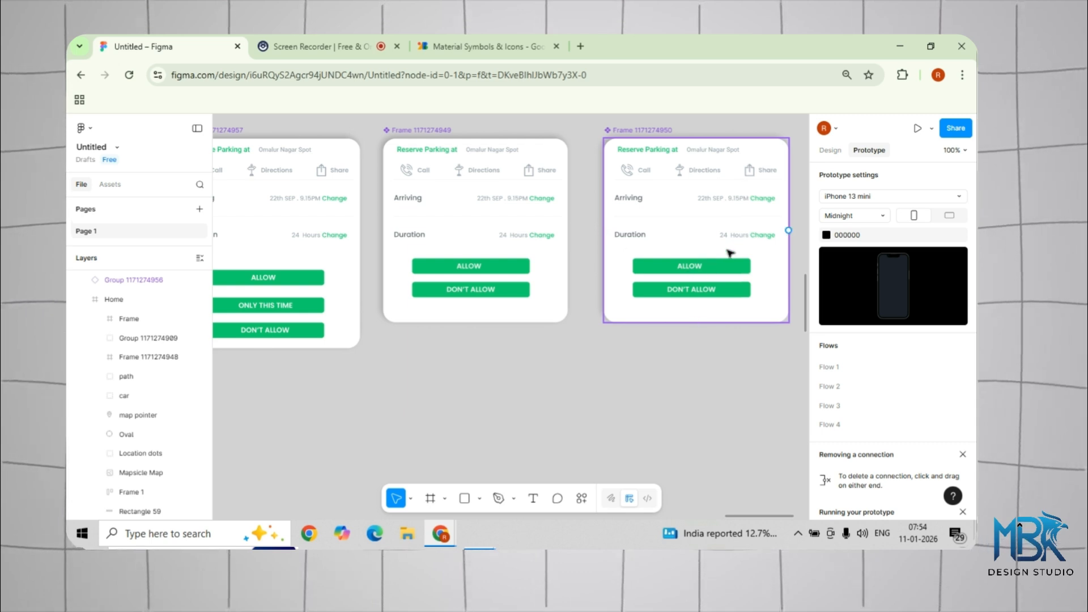
drag(389, 381, 668, 364)
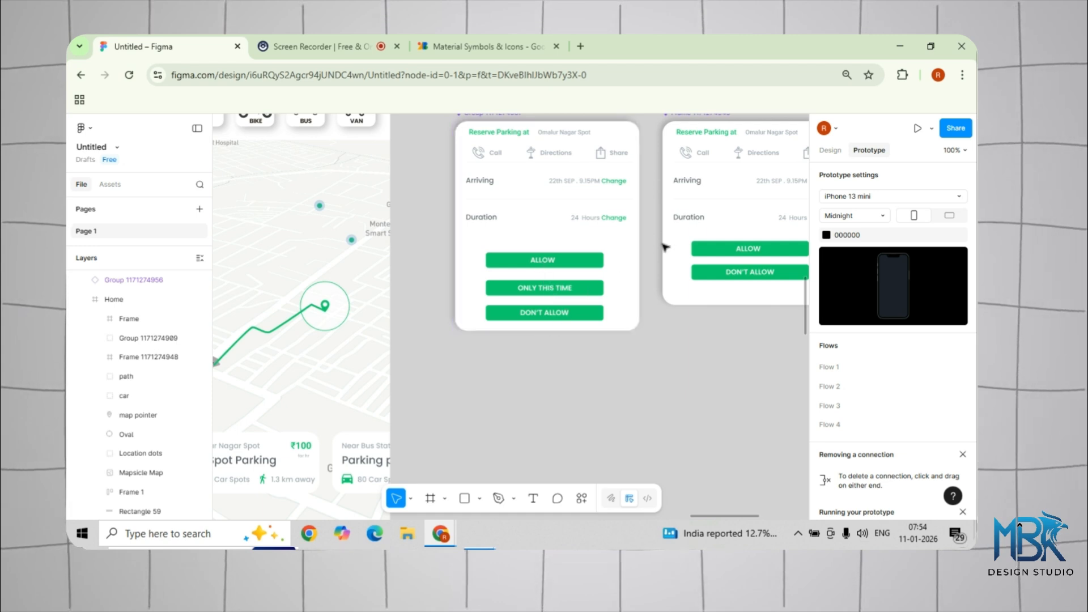
drag(614, 347, 442, 358)
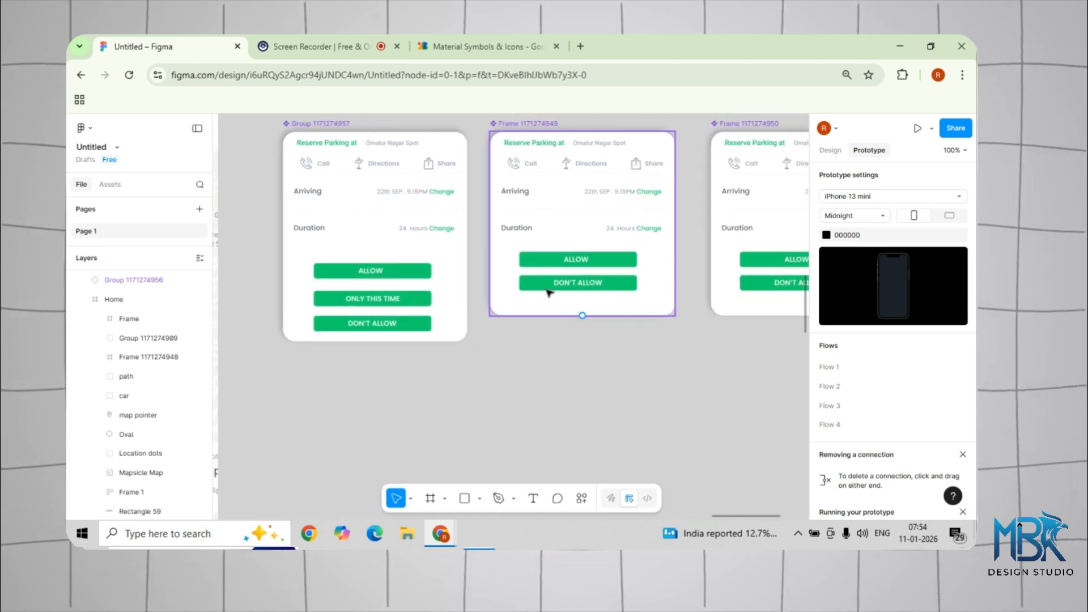
drag(717, 311, 700, 318)
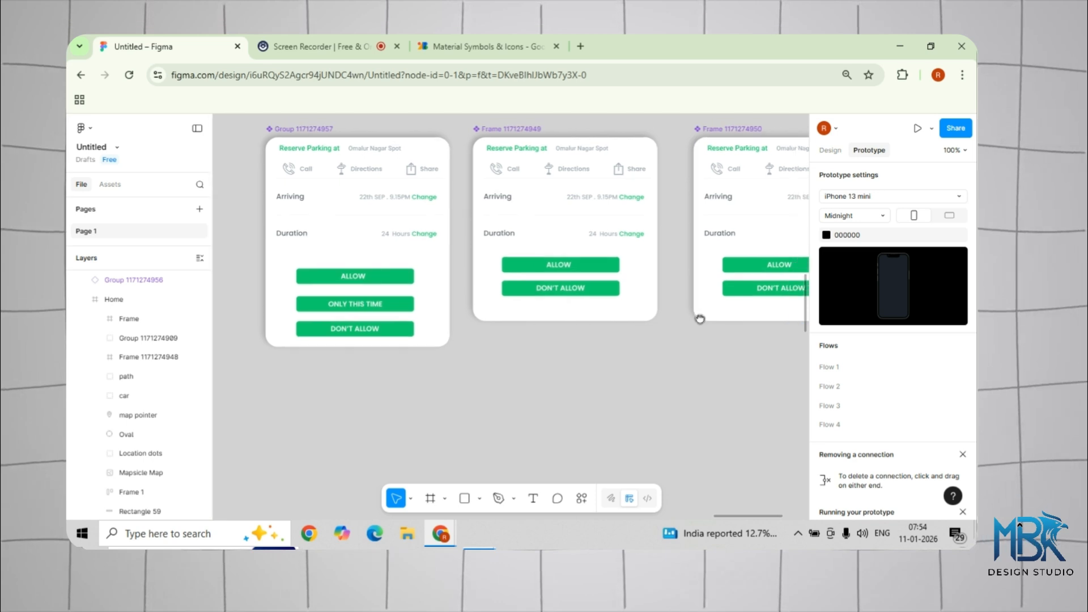
drag(581, 362, 639, 363)
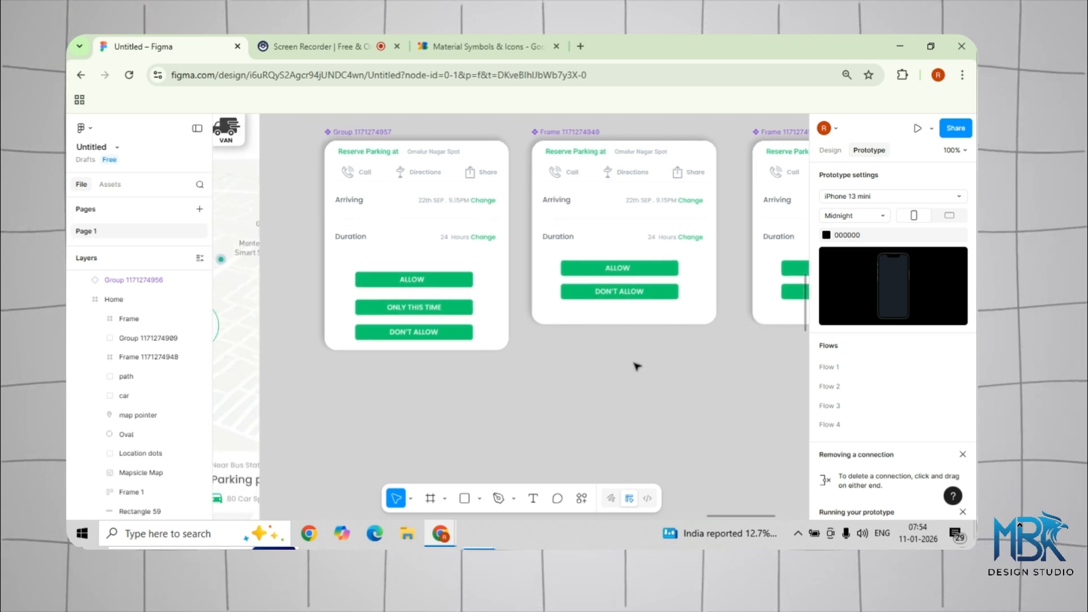
key(ctrl+minus)
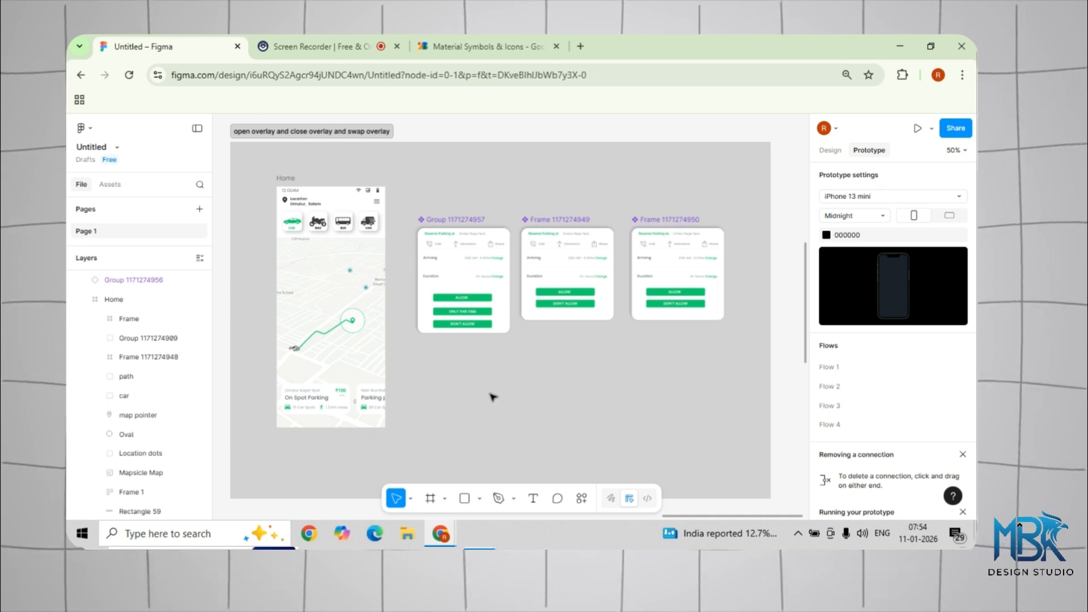
Connect this section's Home menu icon to the first, three-button popup, using On tap and Open overlay with the Centered position
scroll(544, 391, left, 3)
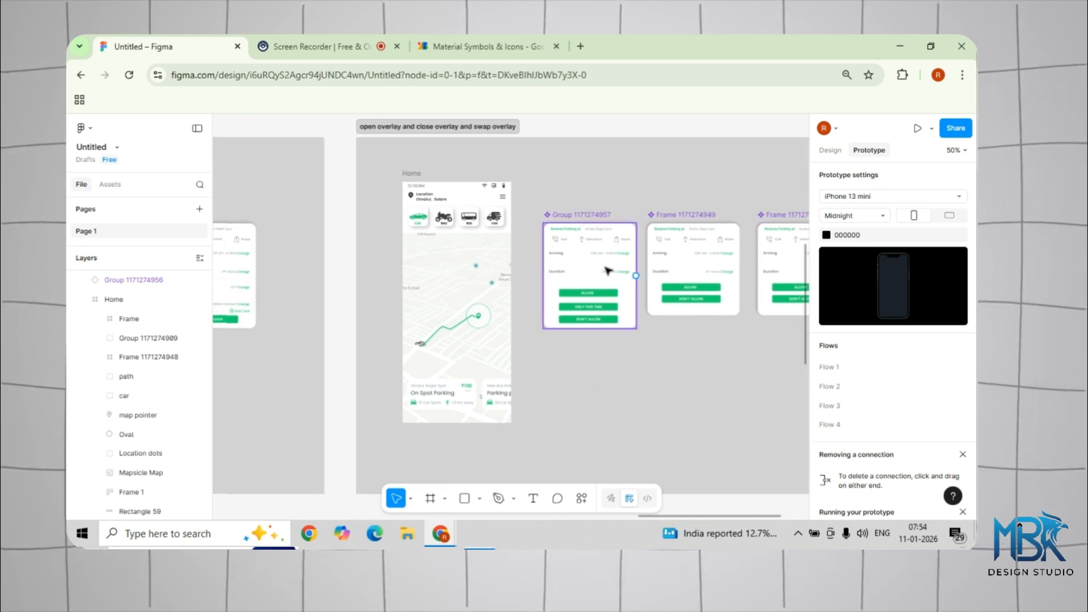
scroll(586, 359, down, 2)
drag(578, 354, 544, 408)
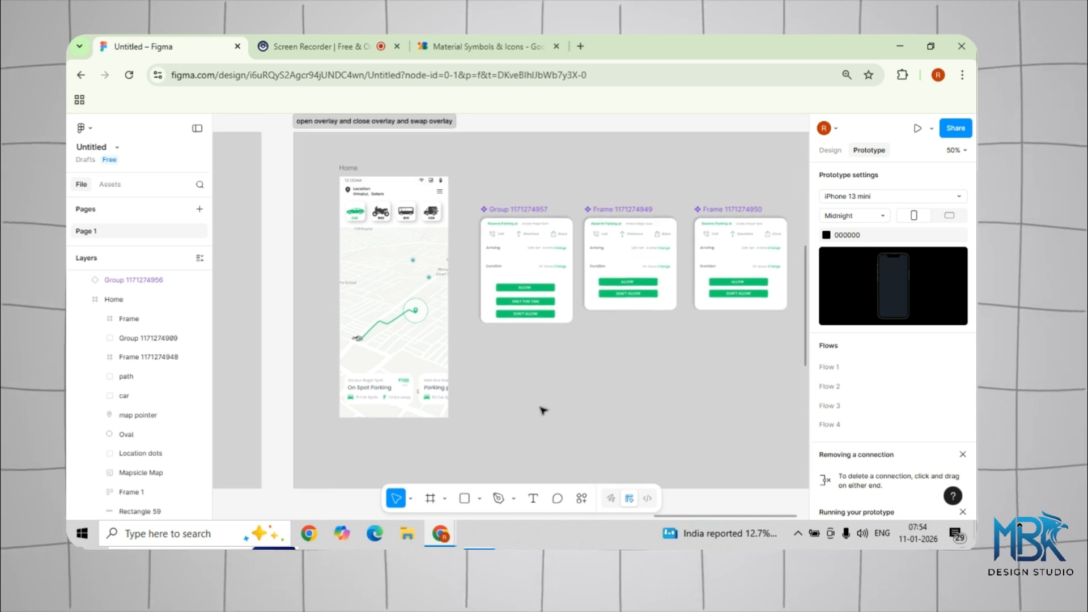
click(441, 193)
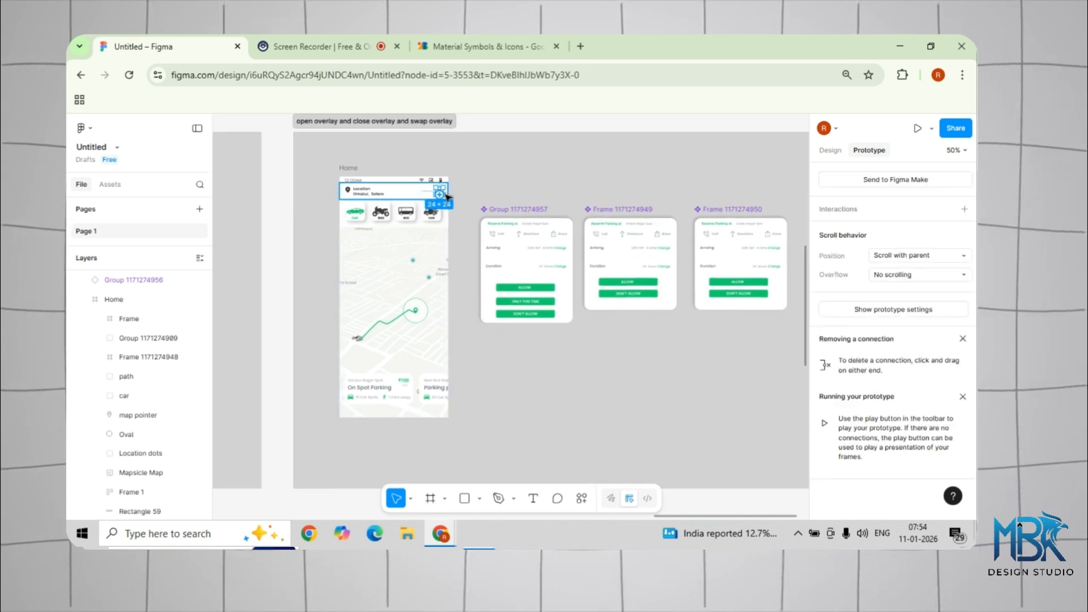
drag(444, 192, 507, 286)
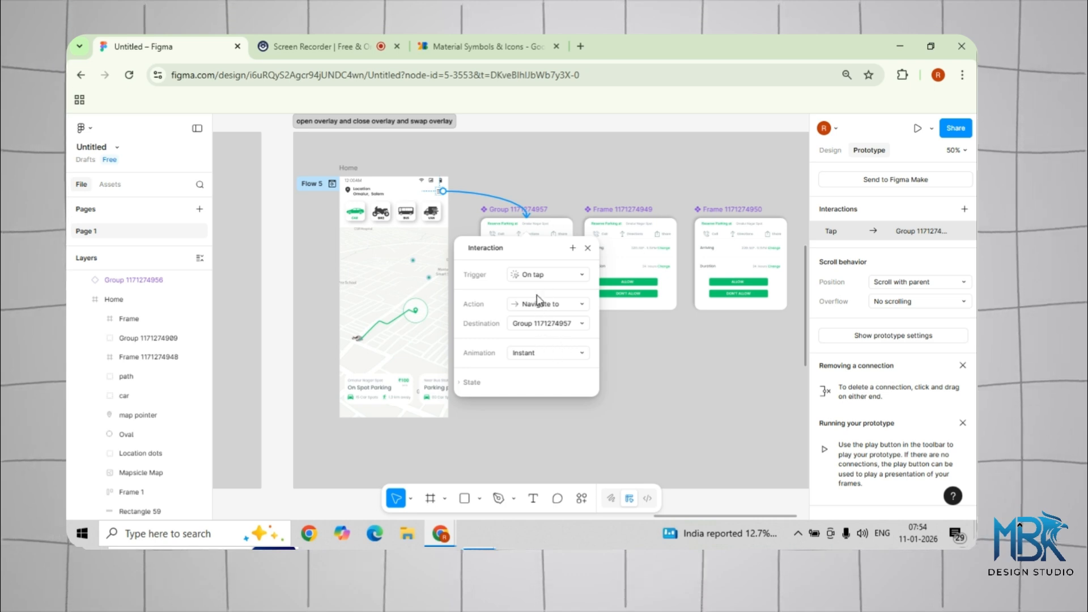
drag(539, 253, 656, 214)
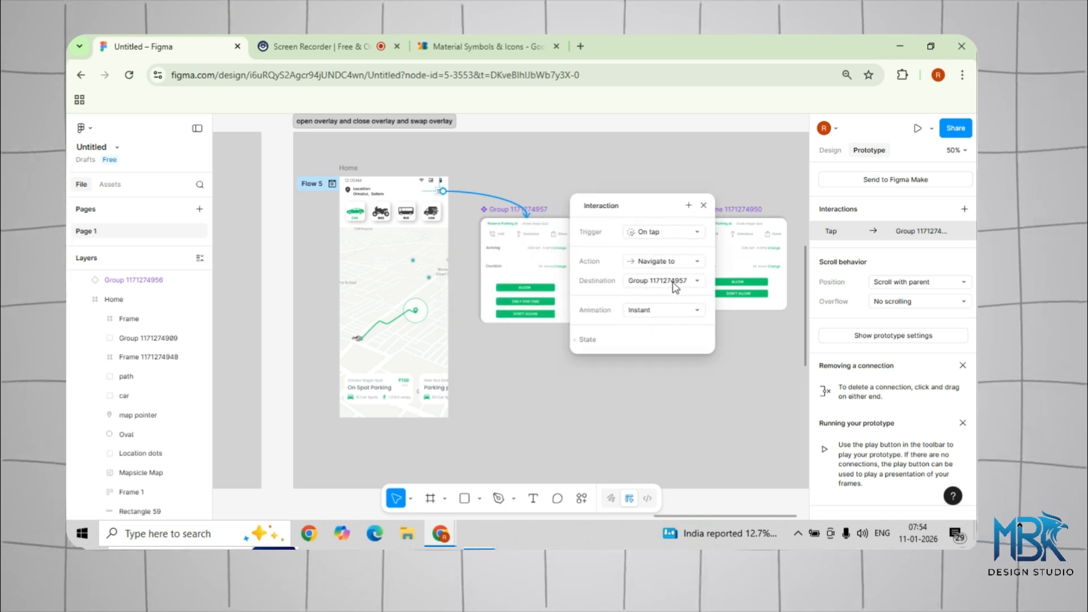
click(677, 261)
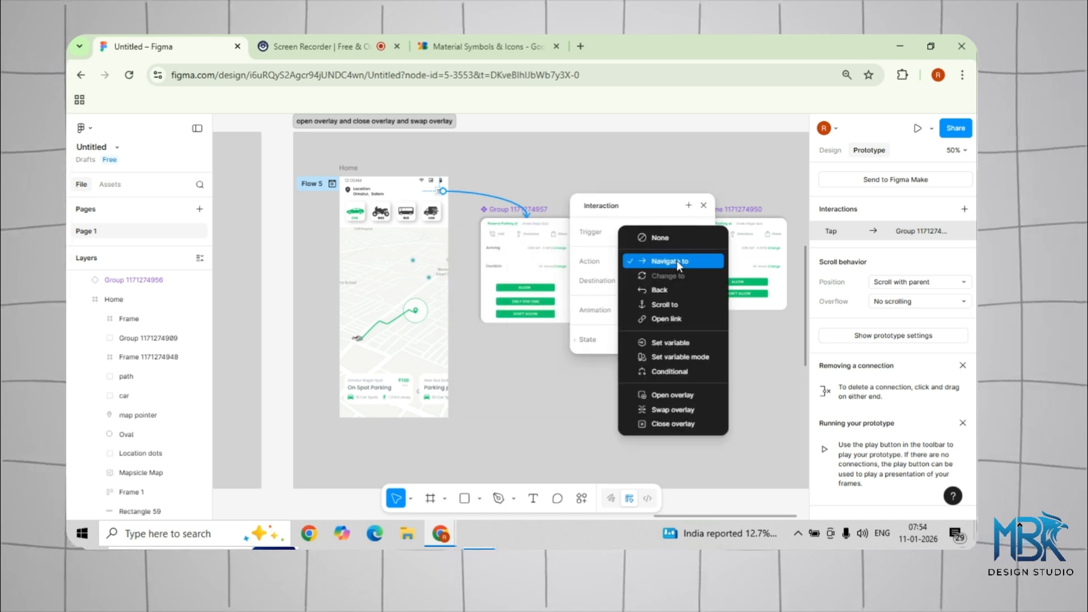
click(662, 395)
click(650, 304)
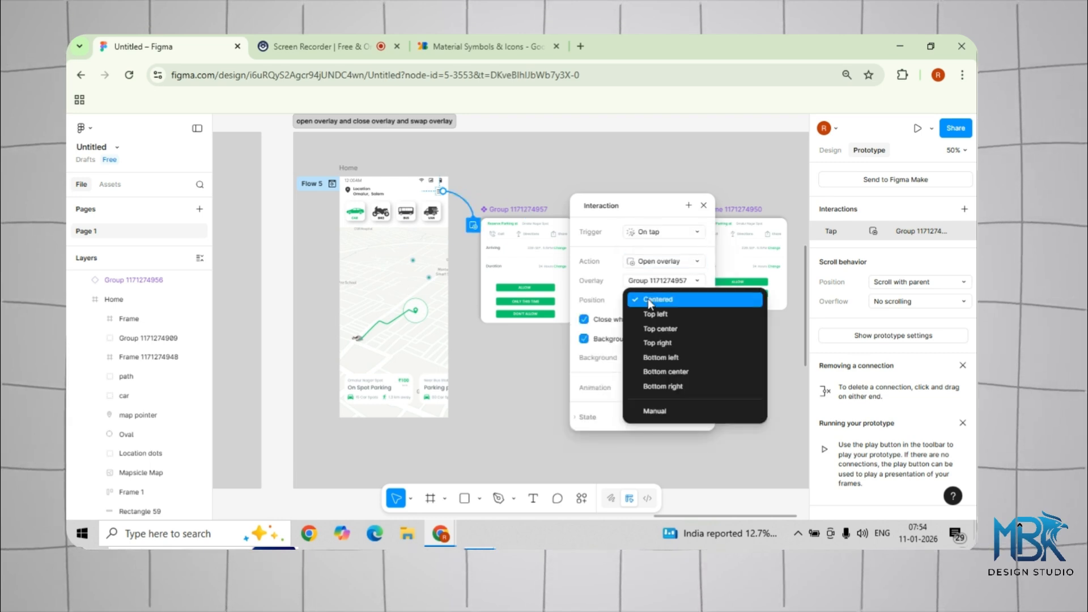
click(650, 304)
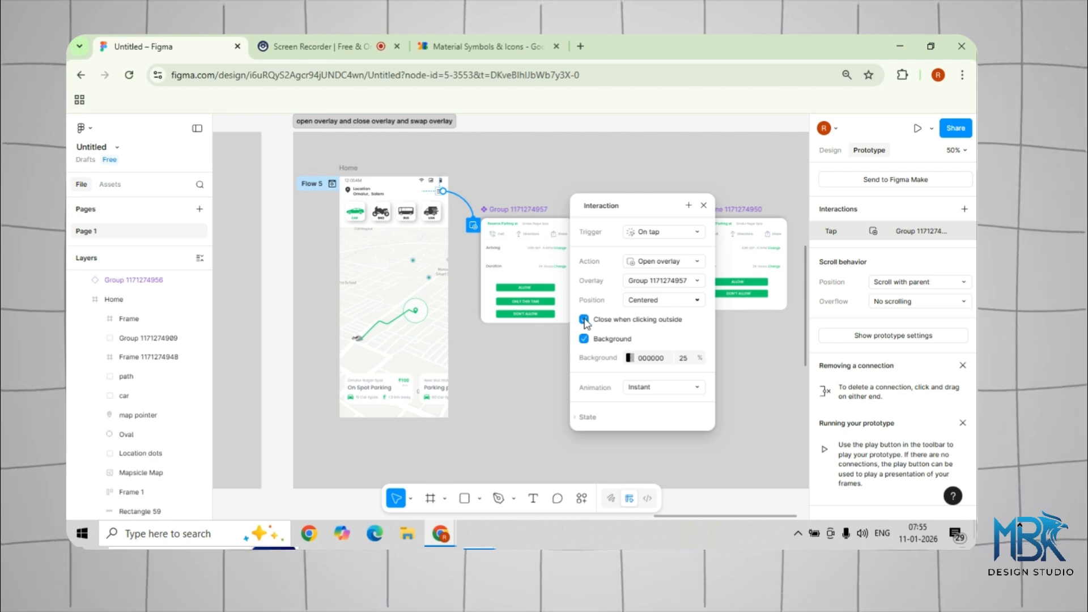
click(522, 363)
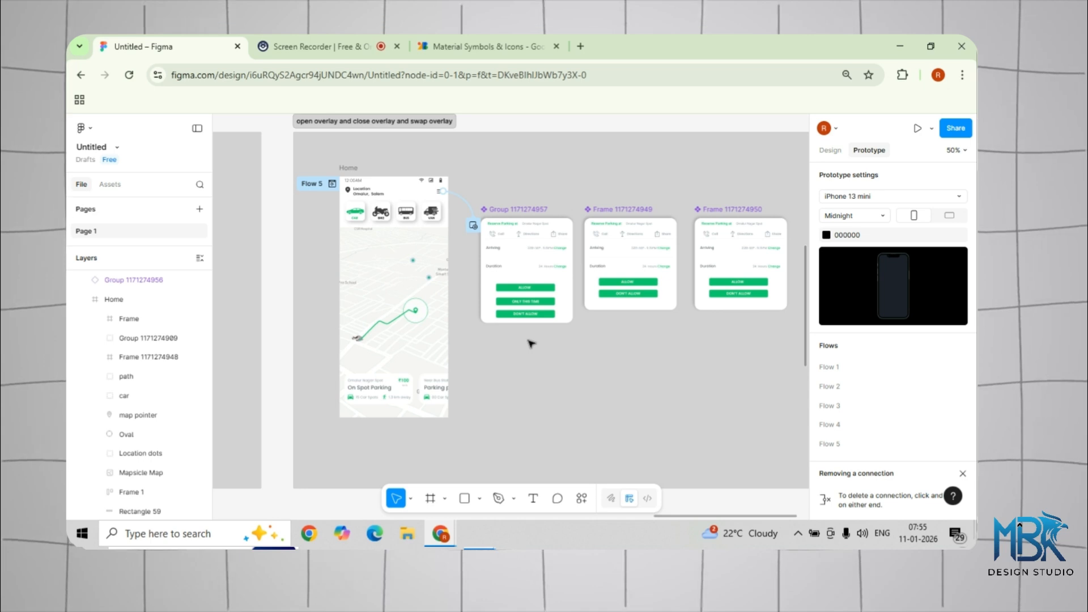
Connect the first popup's ALLOW button to the second popup, using the On tap trigger and the Swap overlay action
key(shift+0)
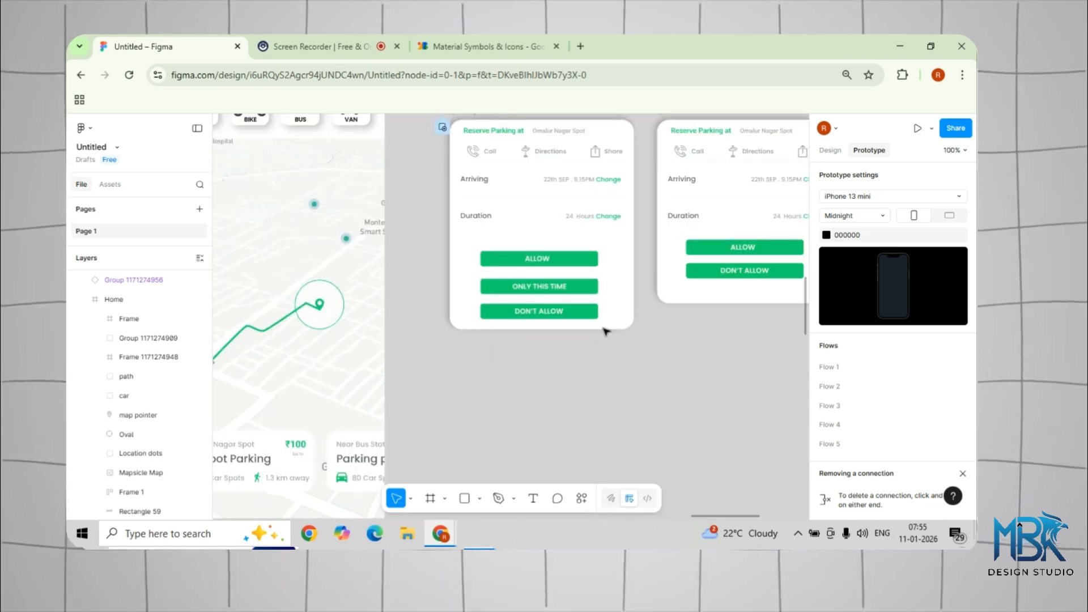
drag(605, 332, 474, 422)
double_click(441, 353)
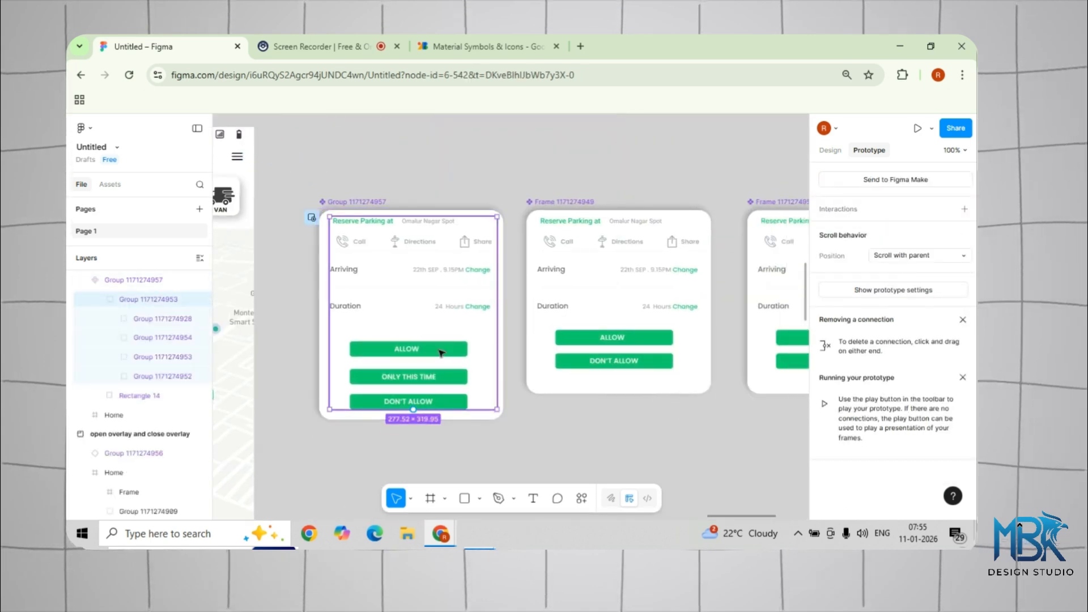
click(441, 352)
drag(468, 349, 576, 302)
drag(527, 338, 688, 211)
click(710, 259)
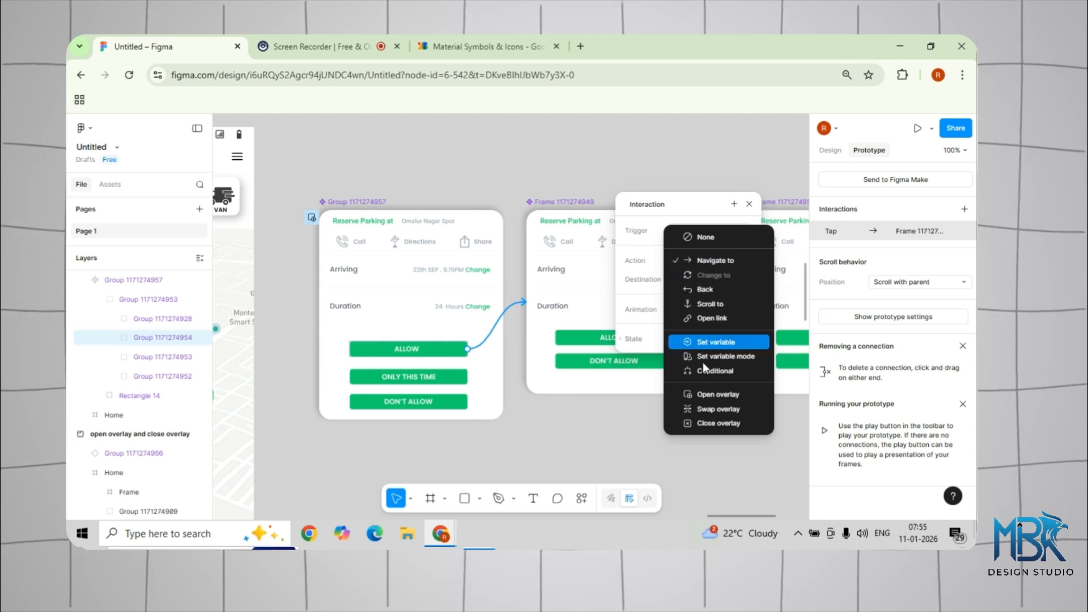
click(708, 411)
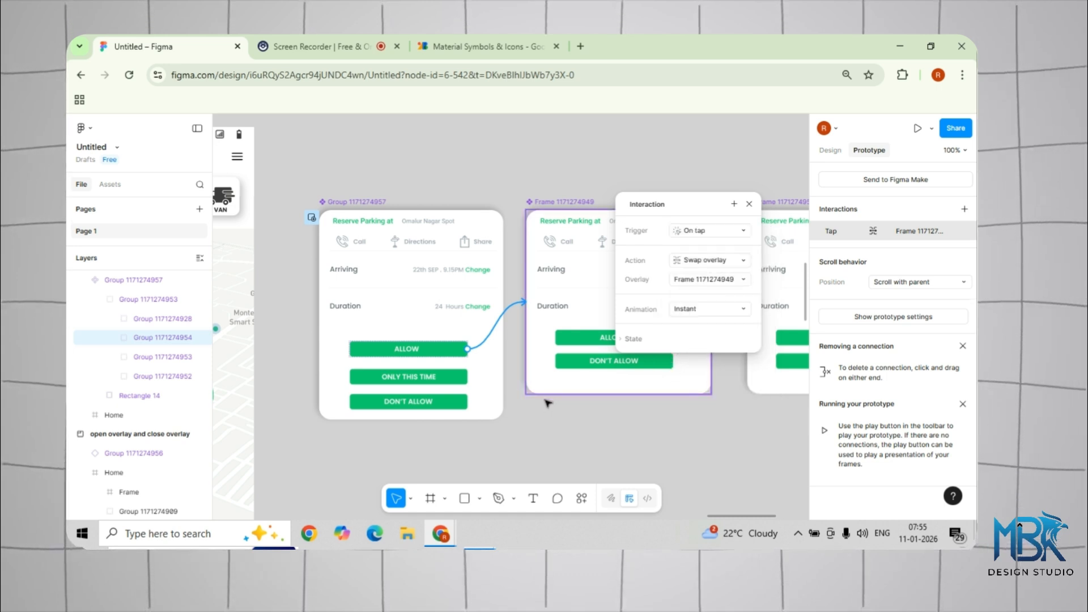
click(508, 420)
Connect the first popup's ONLY THIS TIME button to the second popup, using On tap and Swap overlay
click(466, 383)
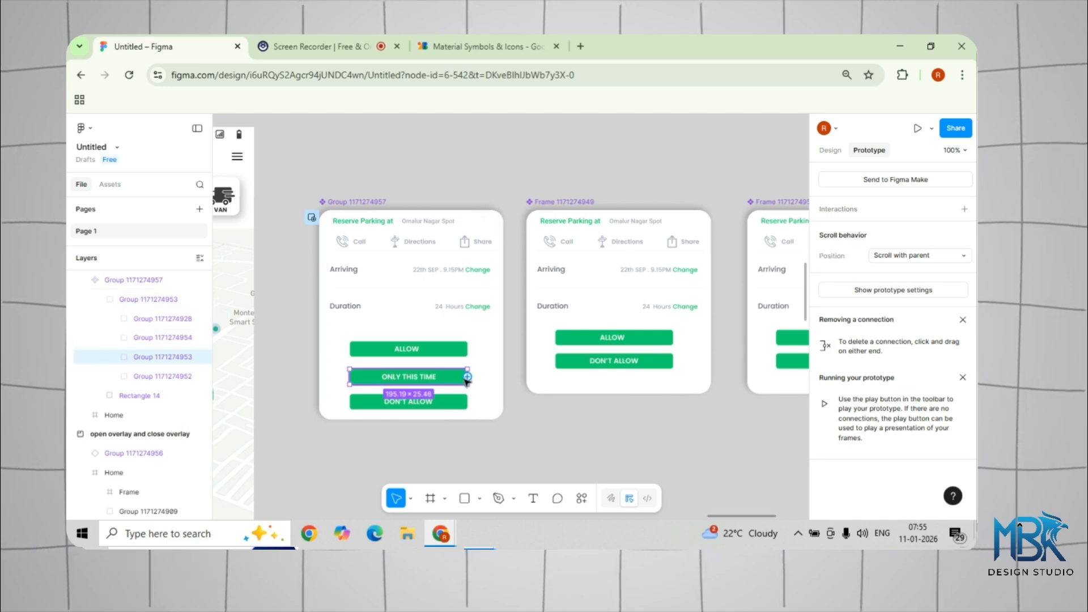
click(497, 317)
drag(543, 344, 783, 212)
click(771, 306)
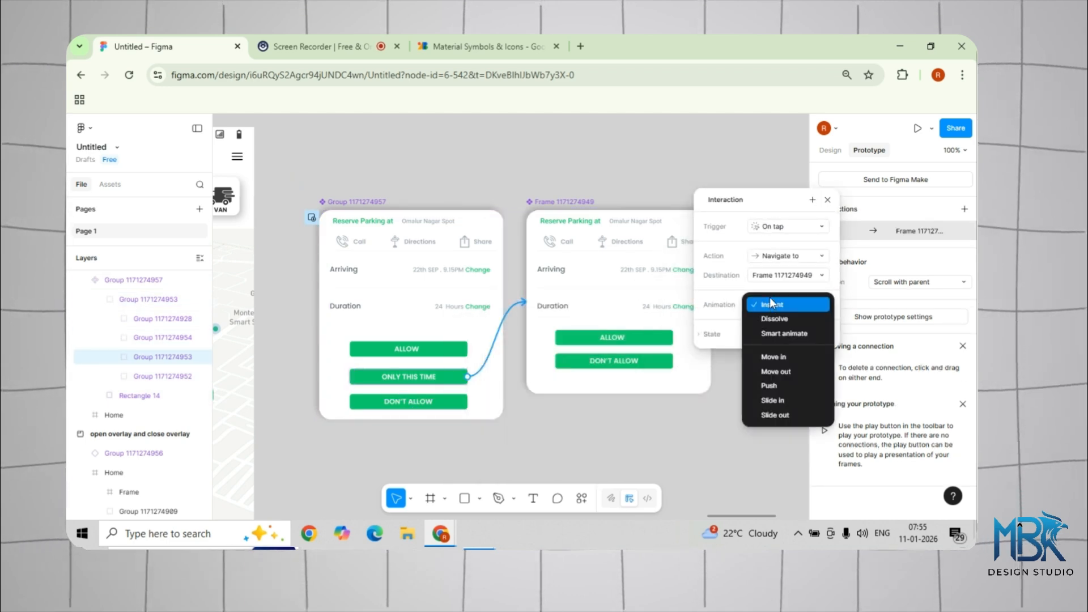
click(778, 257)
click(777, 257)
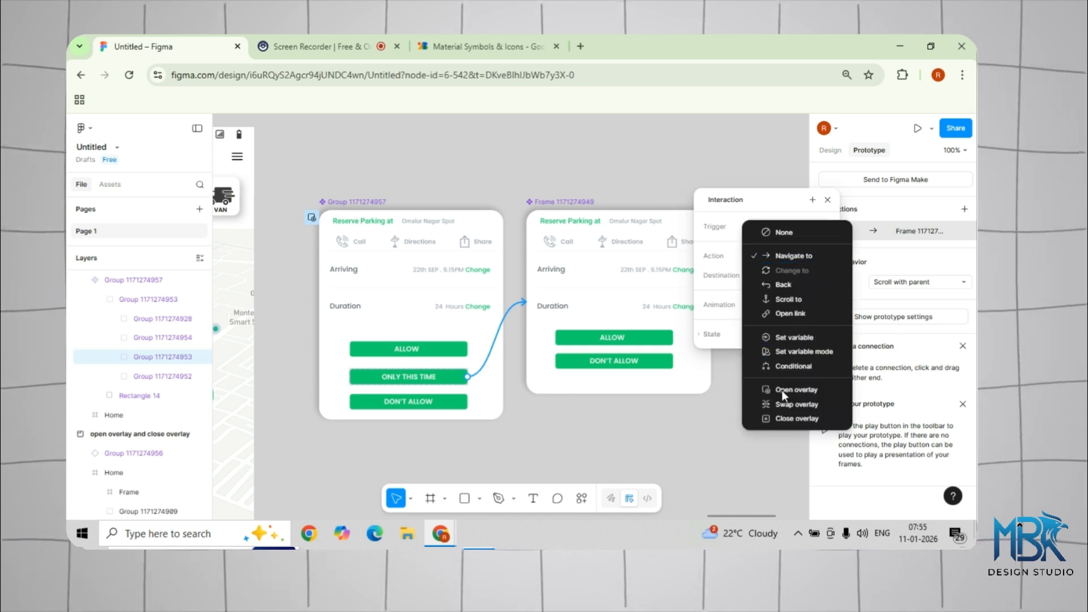
click(790, 403)
Connect the first popup's DON'T ALLOW button to the second popup with On tap and Swap overlay, and close the interaction settings
click(402, 398)
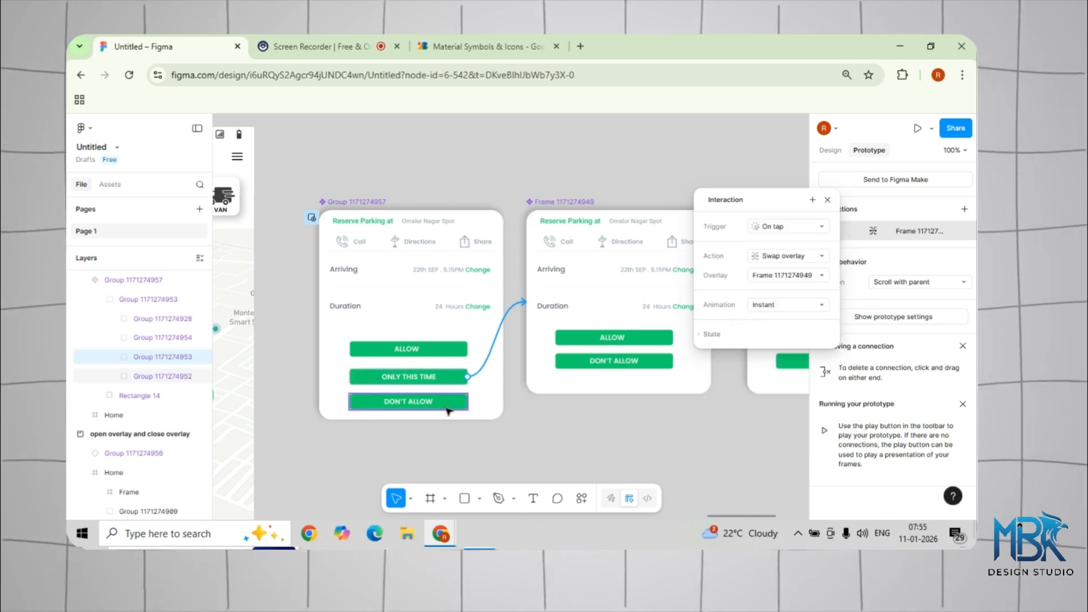
drag(467, 401, 605, 296)
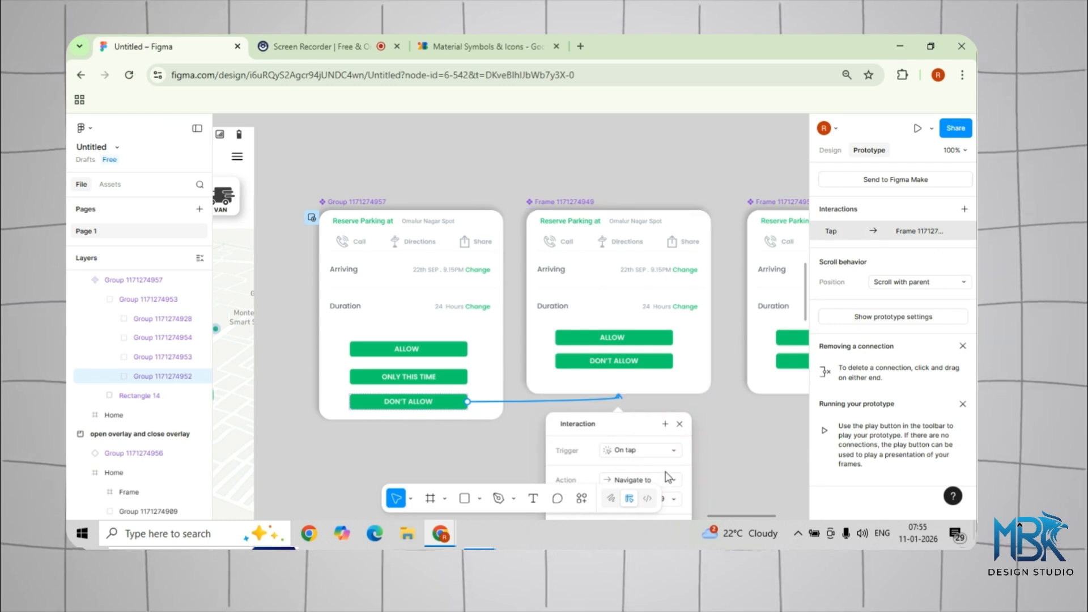
drag(630, 424, 770, 207)
click(782, 266)
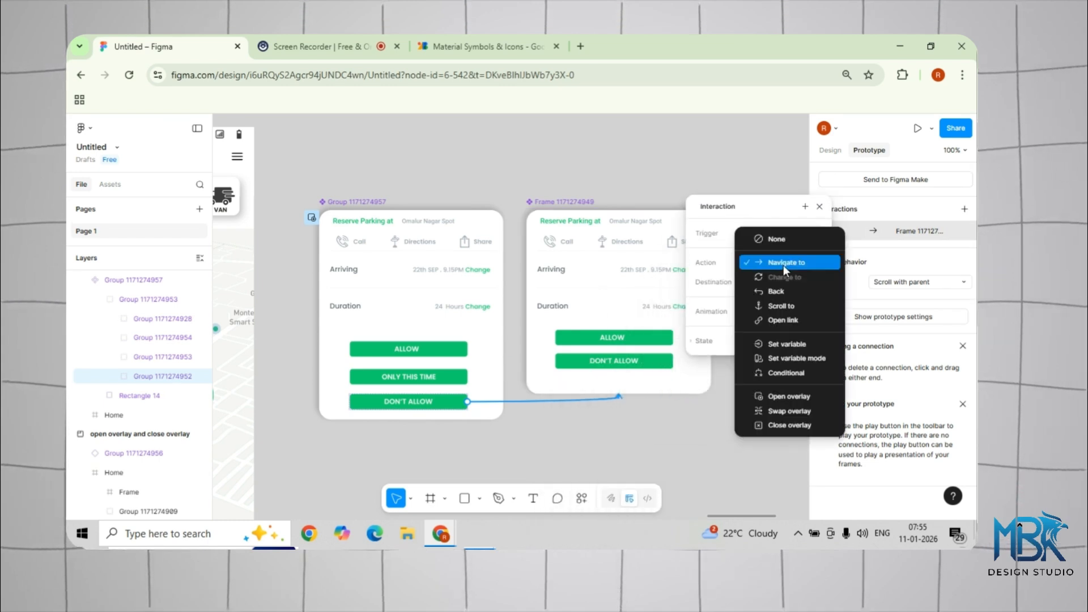
click(777, 410)
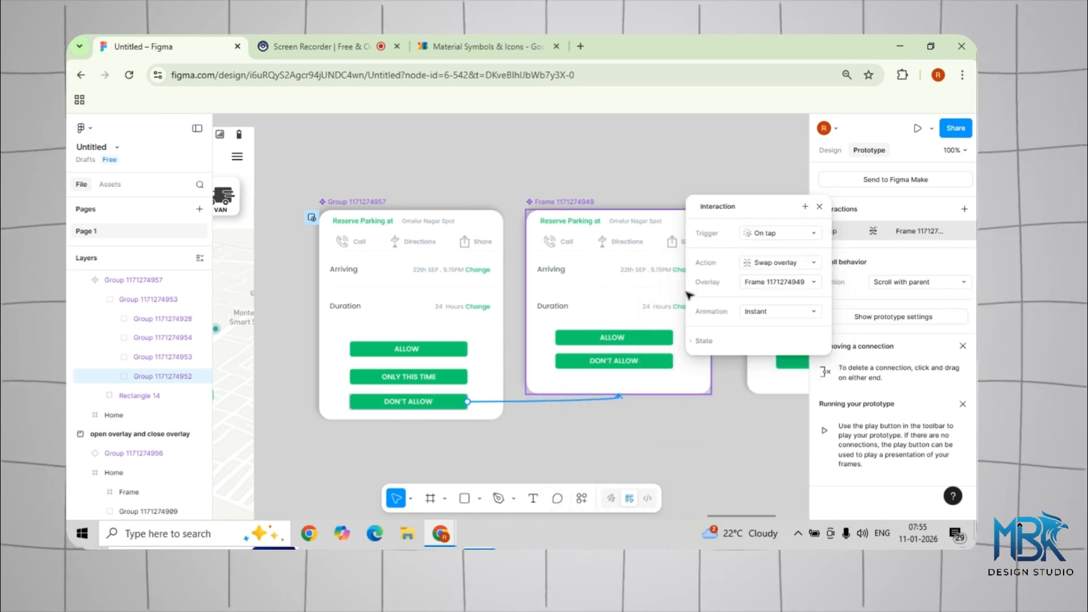
click(819, 206)
click(601, 175)
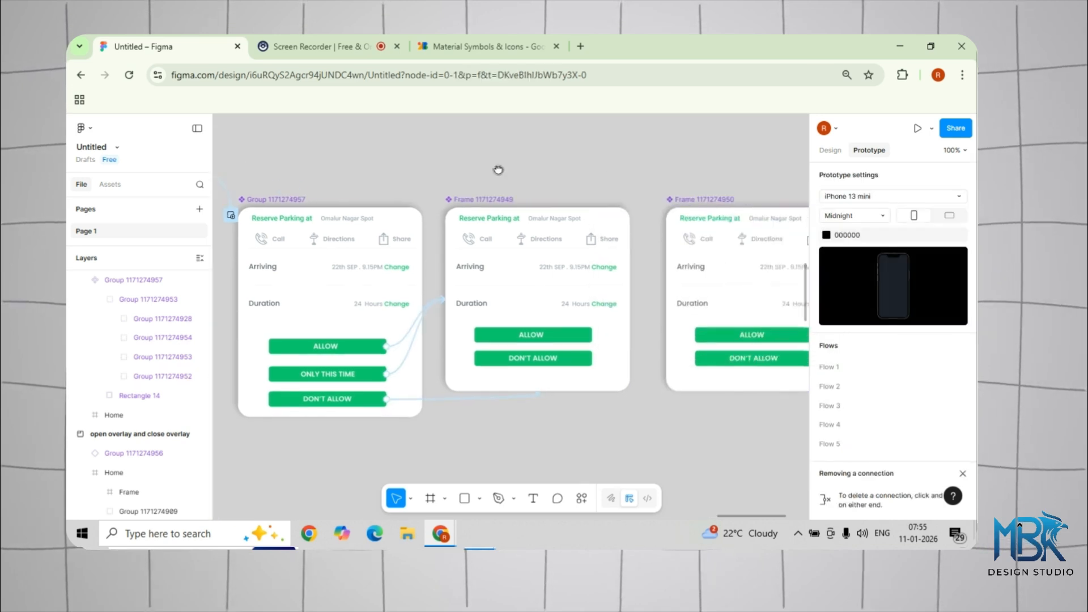
Connect the second popup's ALLOW button to the third popup, using On tap, Swap overlay and Instant animation
scroll(498, 170, right, 5)
click(347, 170)
scroll(347, 170, left, 2)
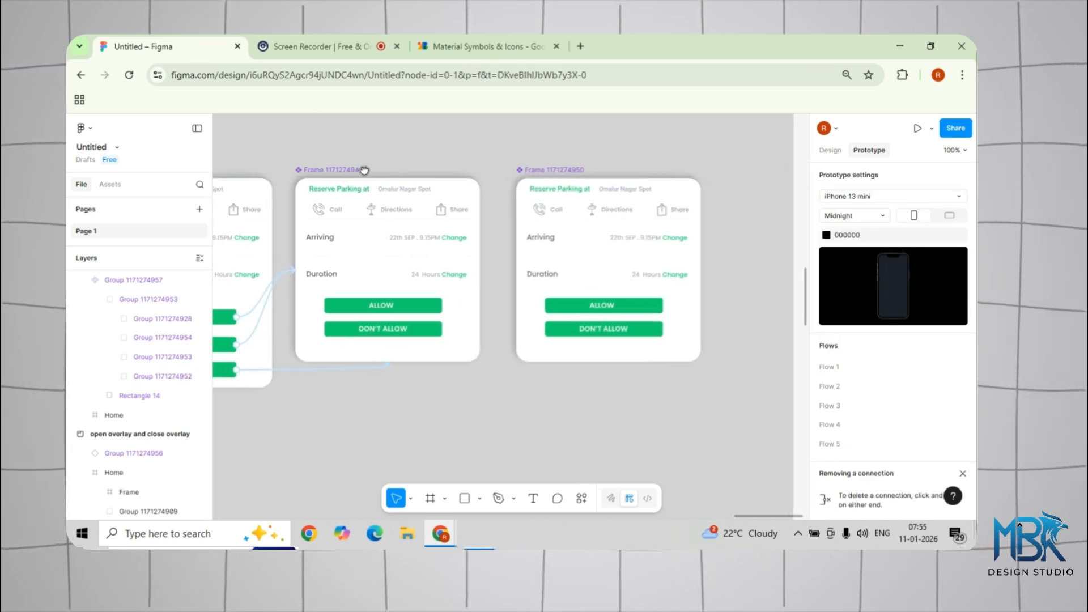
click(424, 274)
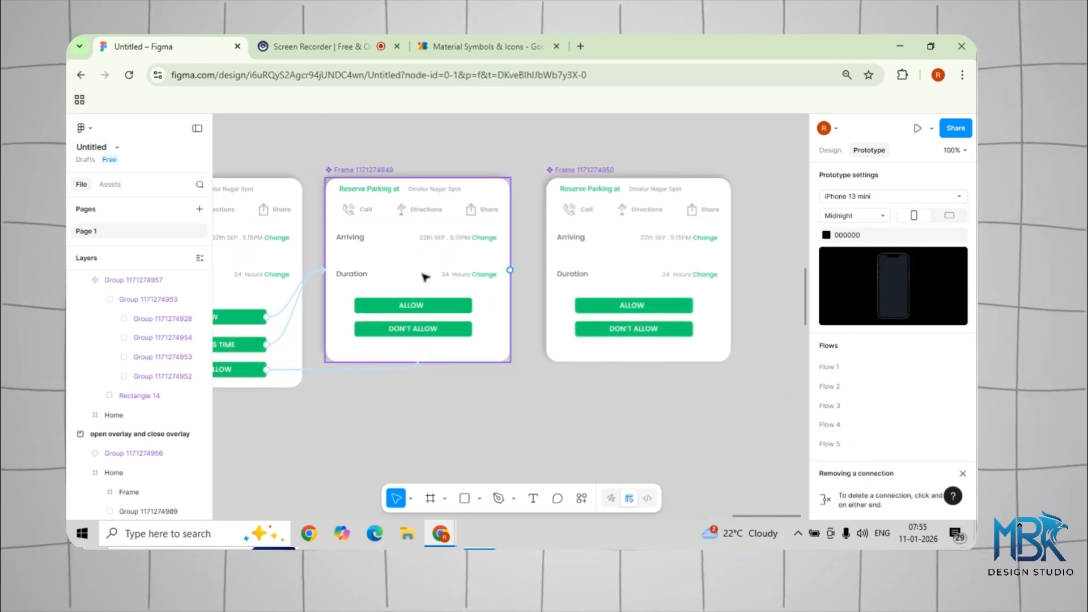
double_click(452, 307)
drag(473, 307, 602, 250)
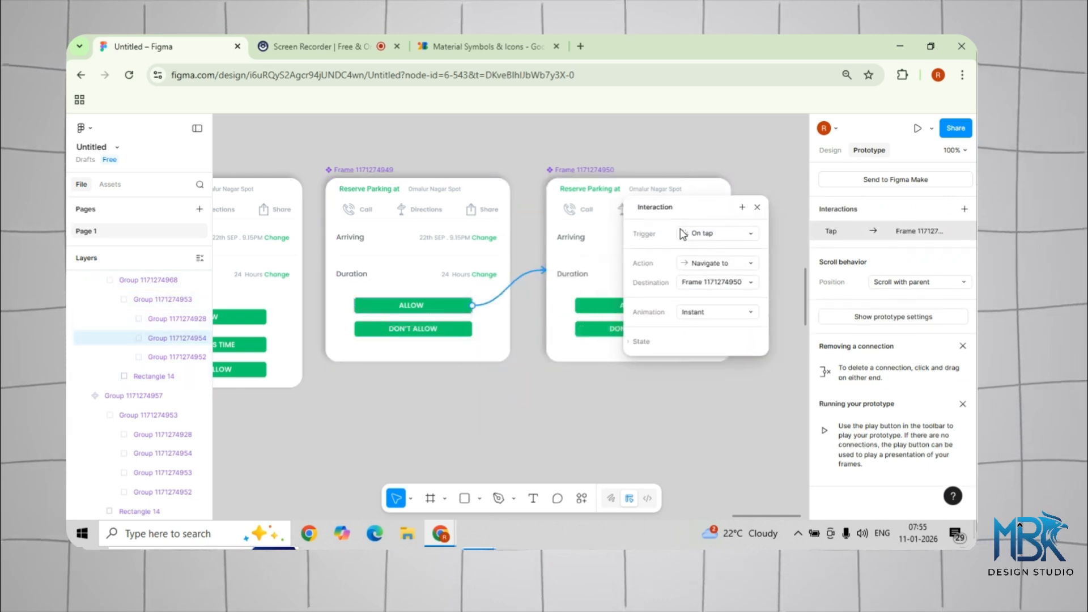
click(706, 312)
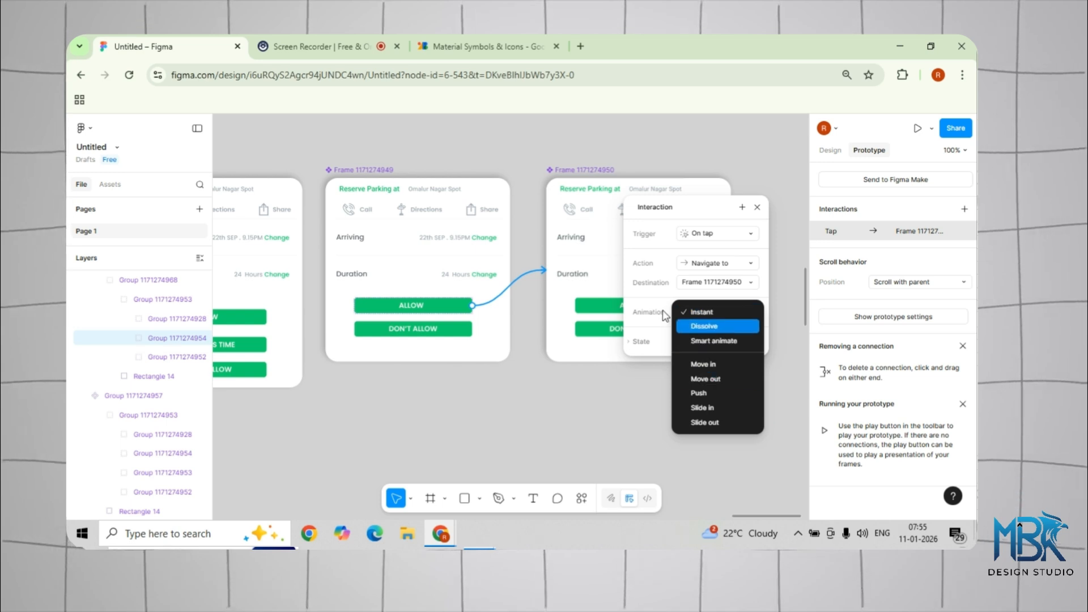
click(701, 312)
click(719, 263)
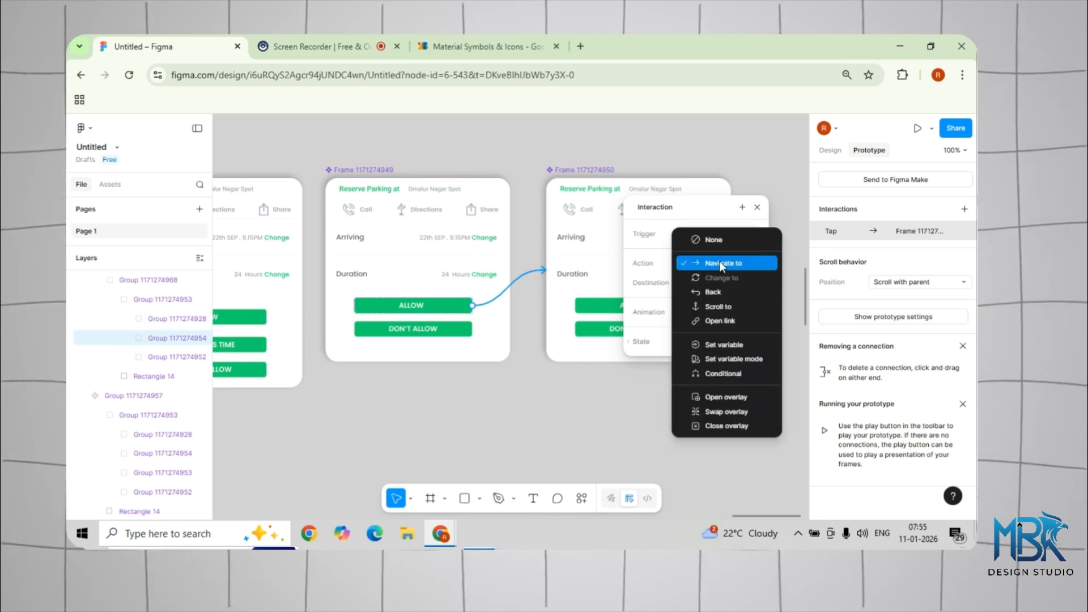
click(704, 397)
Connect the second popup's DON'T ALLOW button to the third popup, using the On tap trigger and the Swap overlay action
click(470, 330)
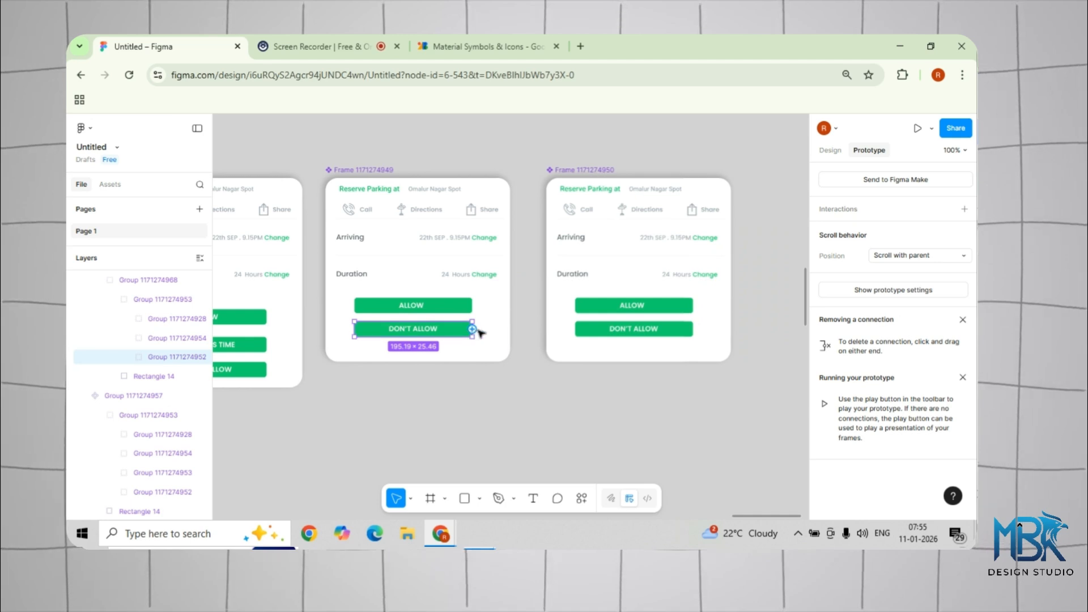
drag(472, 331, 584, 317)
click(566, 329)
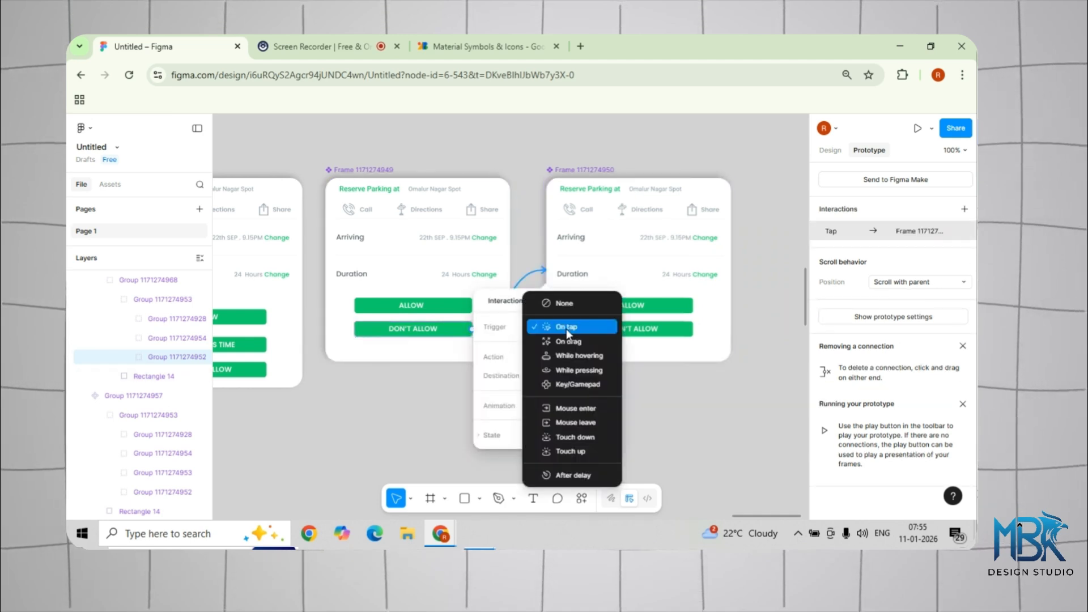
click(566, 329)
click(560, 362)
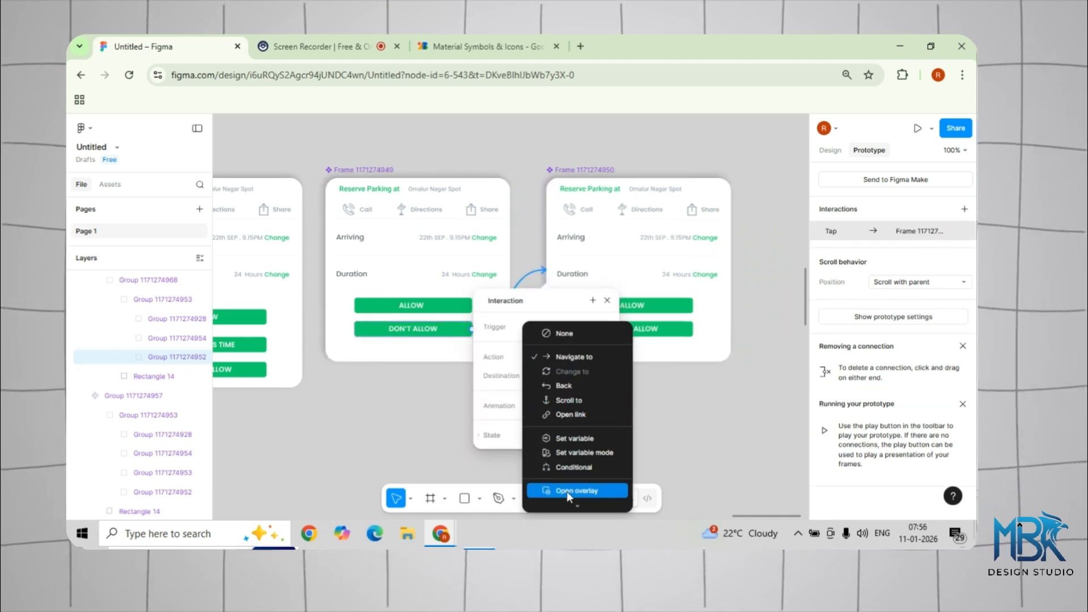
scroll(568, 475, down, 3)
click(576, 372)
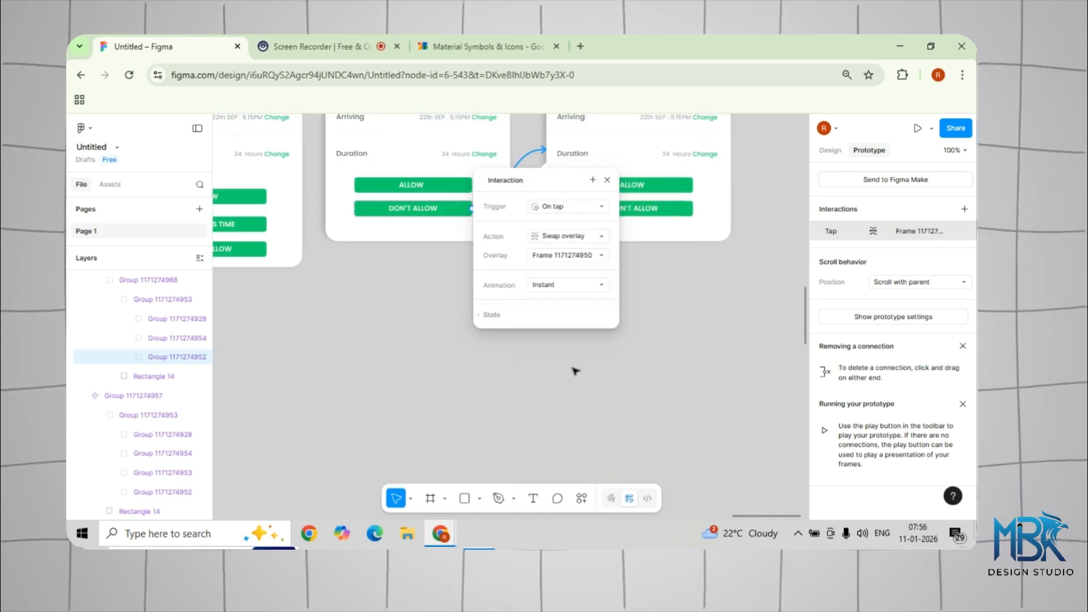
click(684, 326)
Add an On tap interaction with the Close overlay action to the third popup's ALLOW button
drag(674, 318, 611, 468)
drag(654, 414, 607, 430)
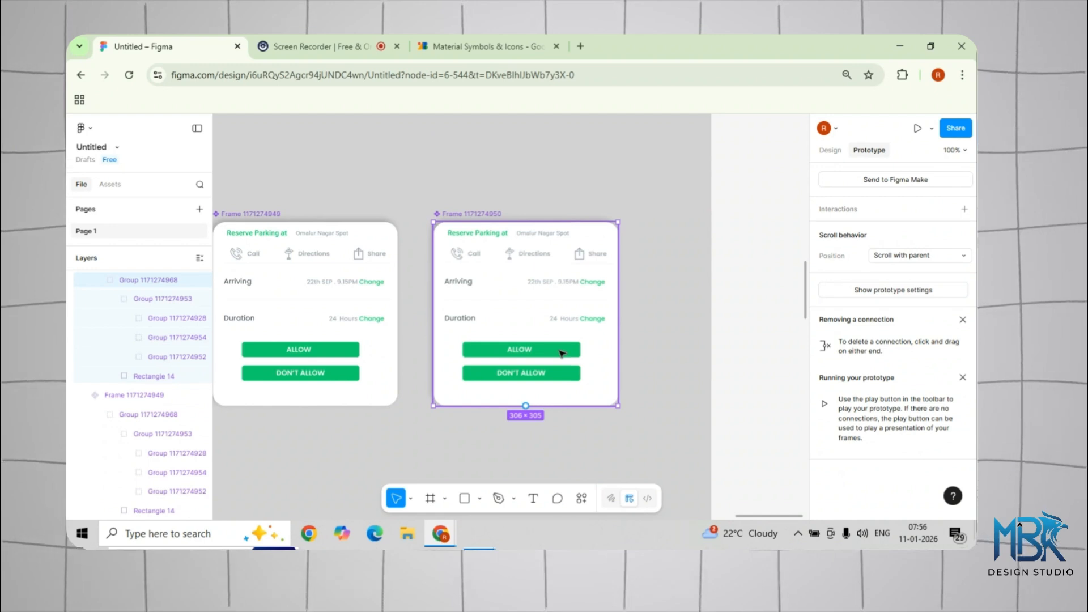
click(561, 354)
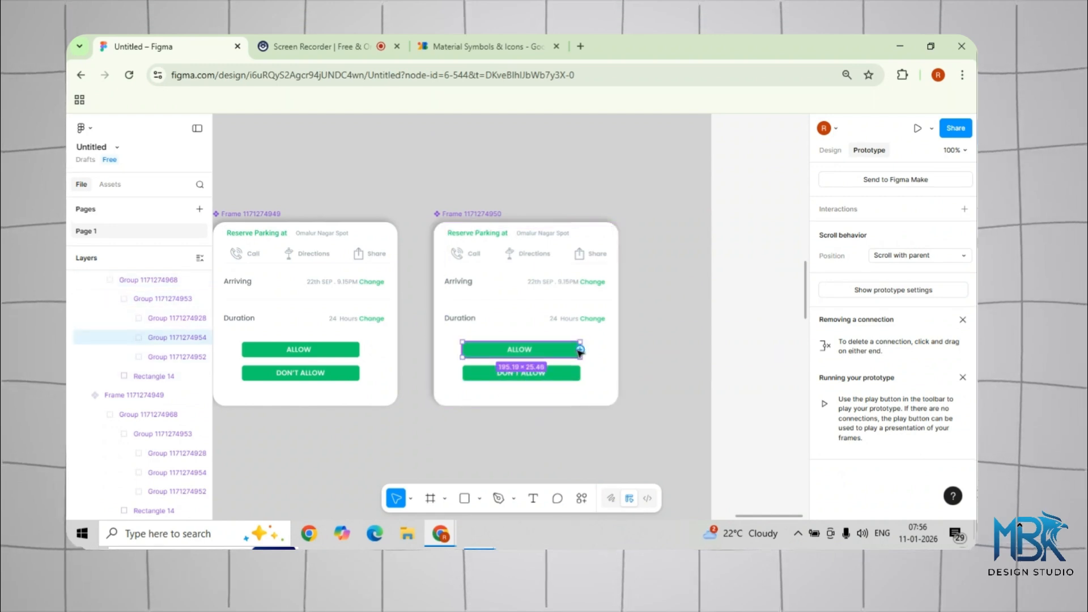
click(964, 209)
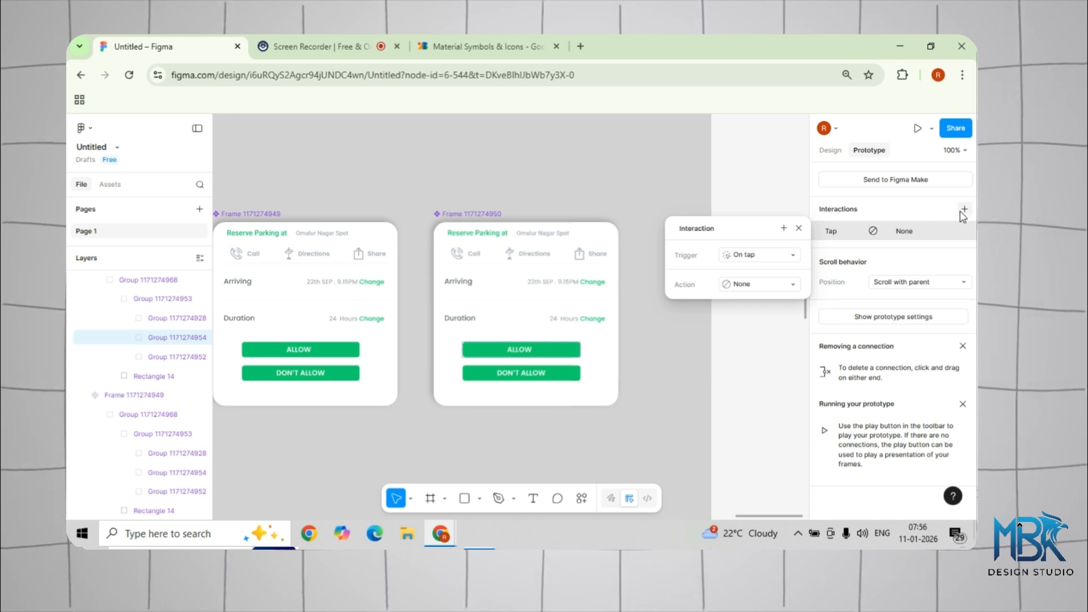
click(758, 284)
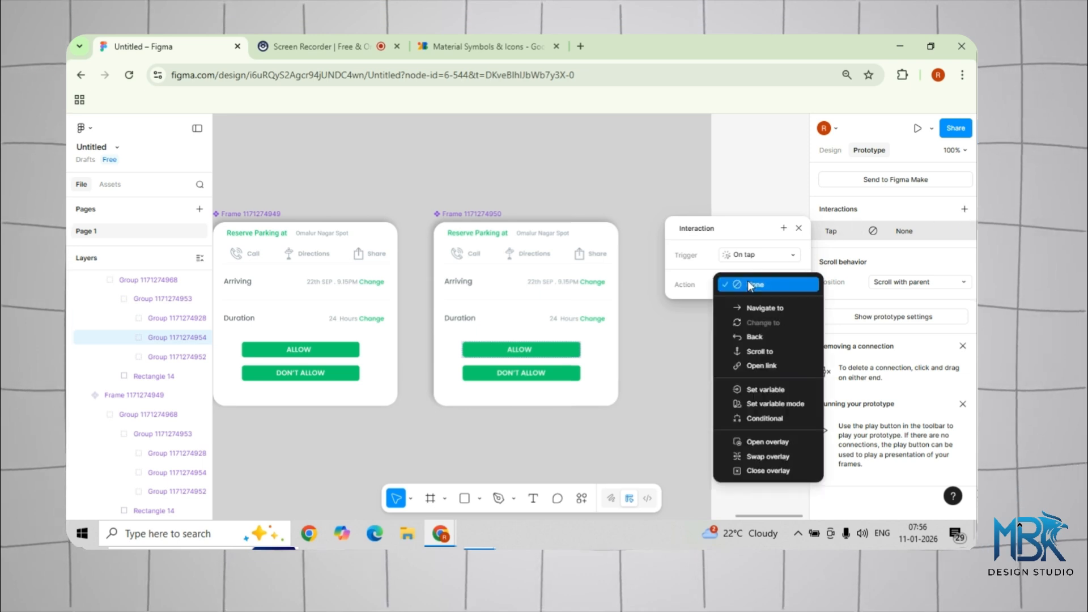
click(777, 469)
click(672, 432)
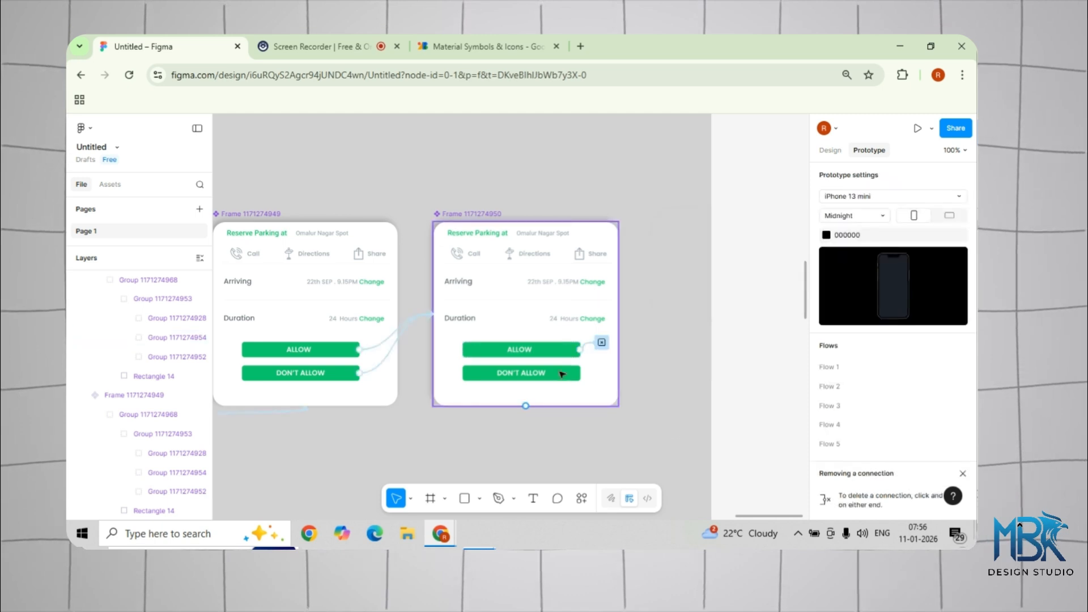
Add an On tap interaction with the Close overlay action to the third popup's DON'T ALLOW button
click(569, 386)
double_click(571, 371)
double_click(571, 372)
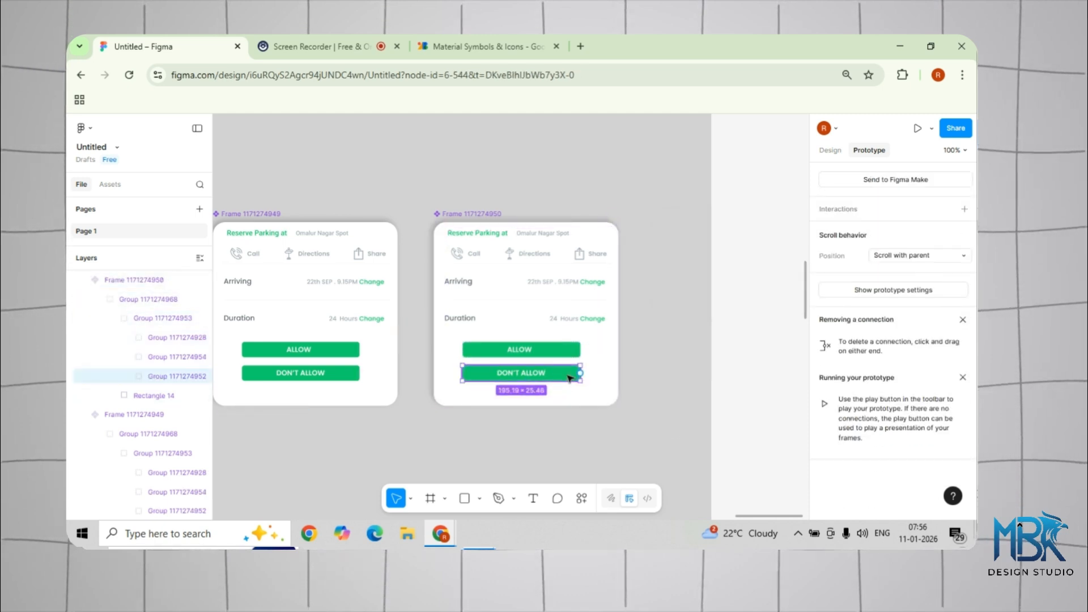
double_click(570, 372)
click(964, 209)
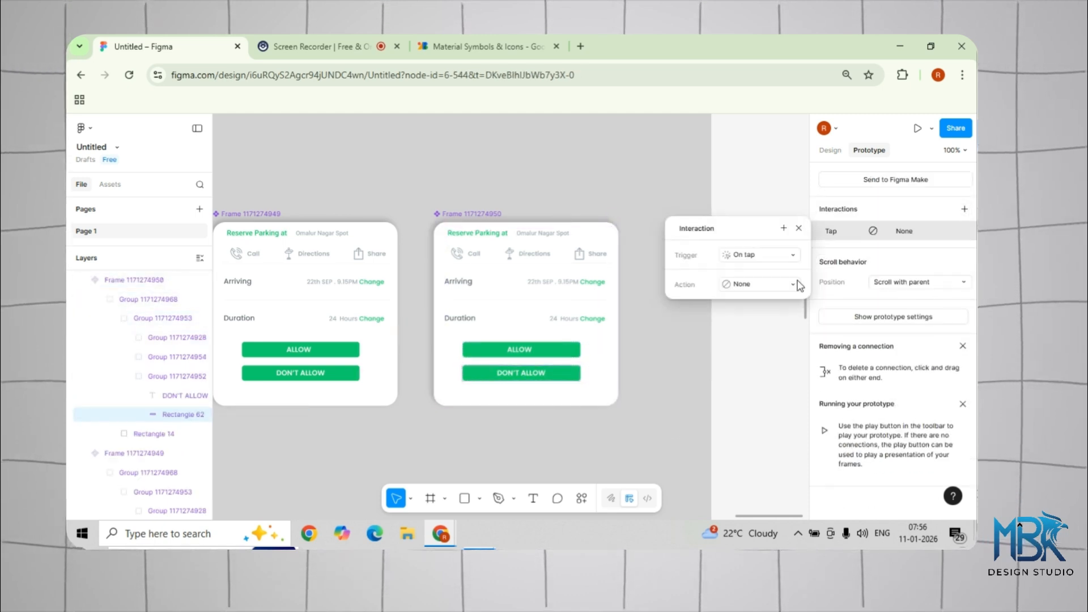
click(795, 284)
click(757, 466)
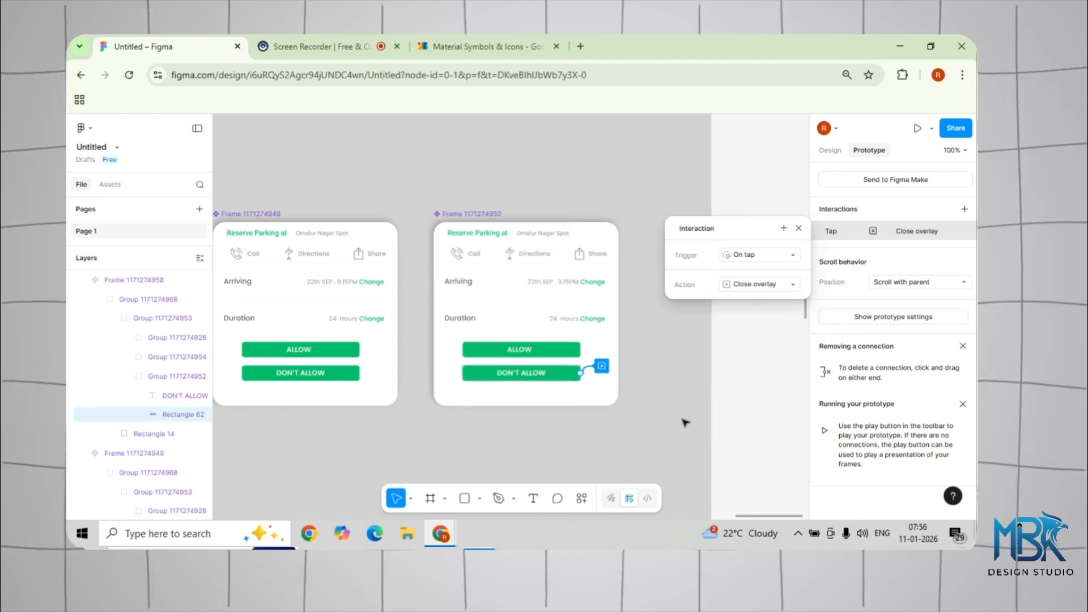
click(656, 397)
Preview Flow 5 from this section's Home frame, open the overlay with the menu icon and test the ALLOW path through the popups
key(ctrl+minus)
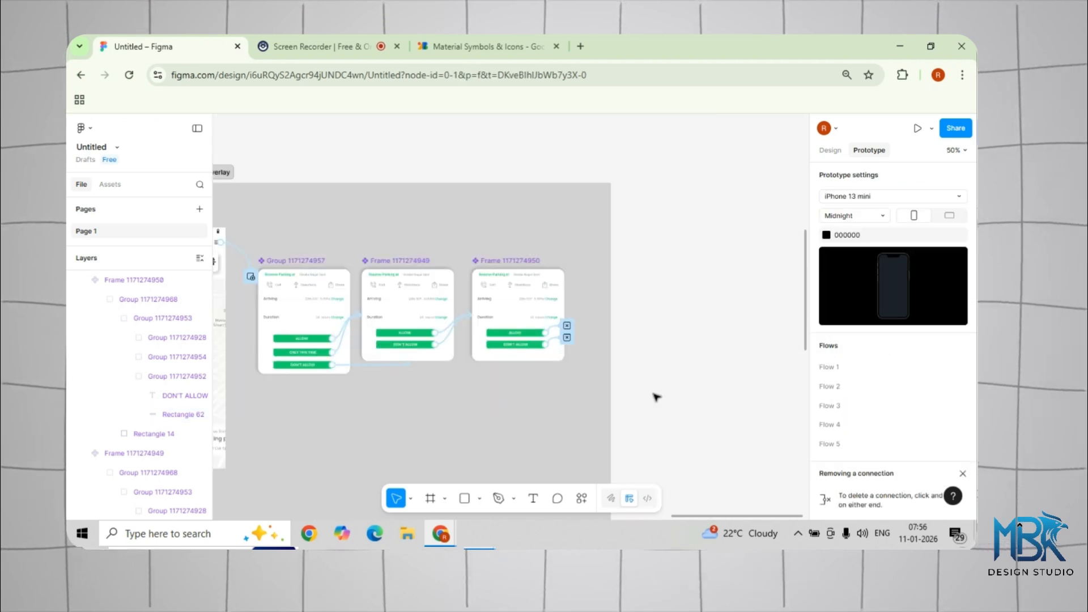
scroll(383, 420, left, 5)
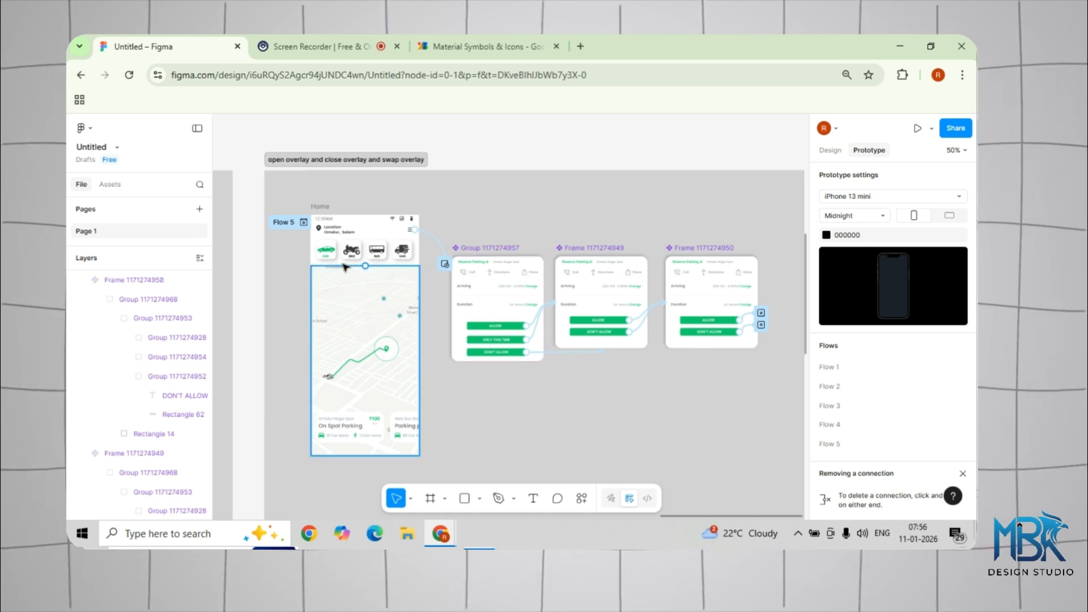
click(338, 226)
key(shift+space)
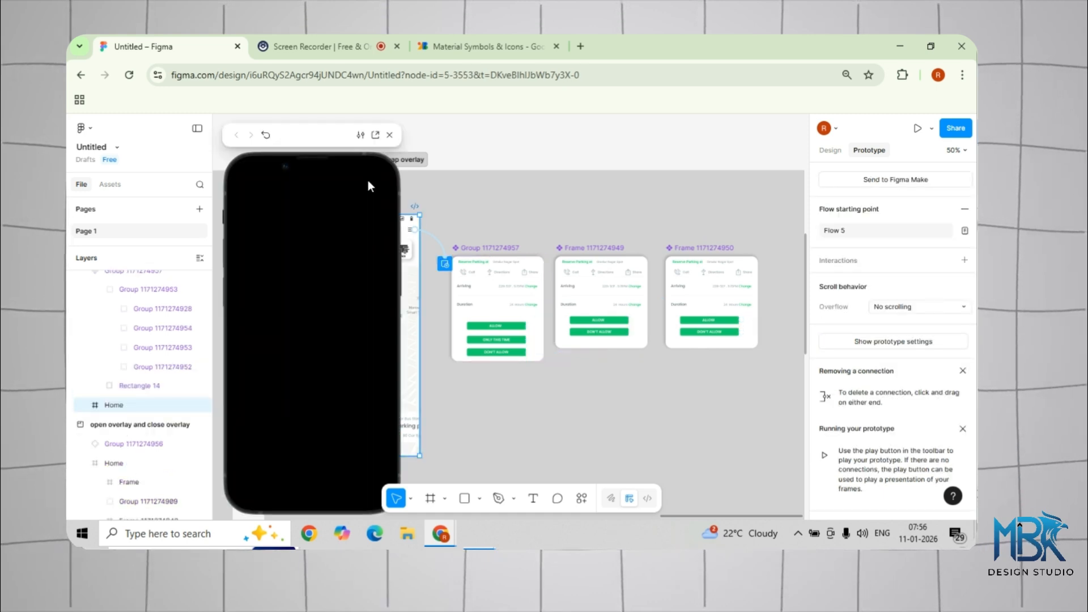
click(378, 187)
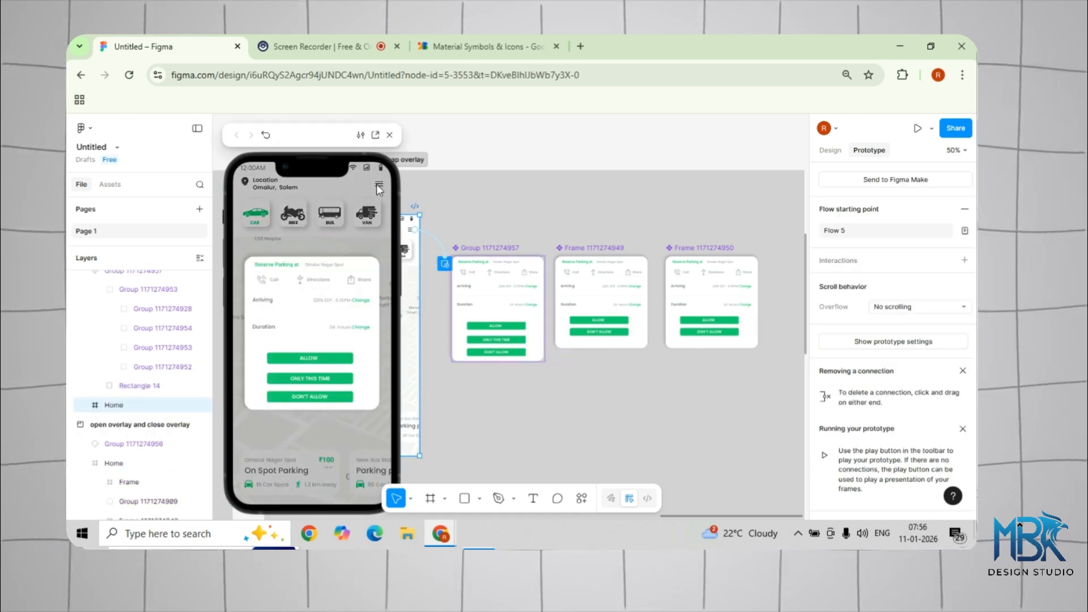
click(313, 364)
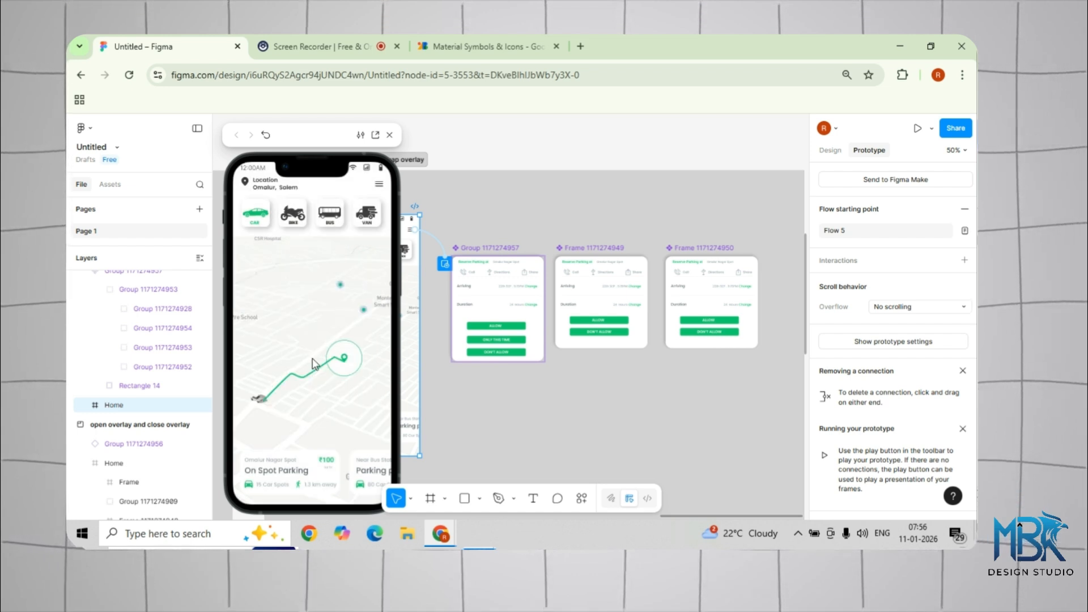
Reopen the overlay in the preview, test the ONLY THIS TIME path through all three popups, and close the preview
click(378, 186)
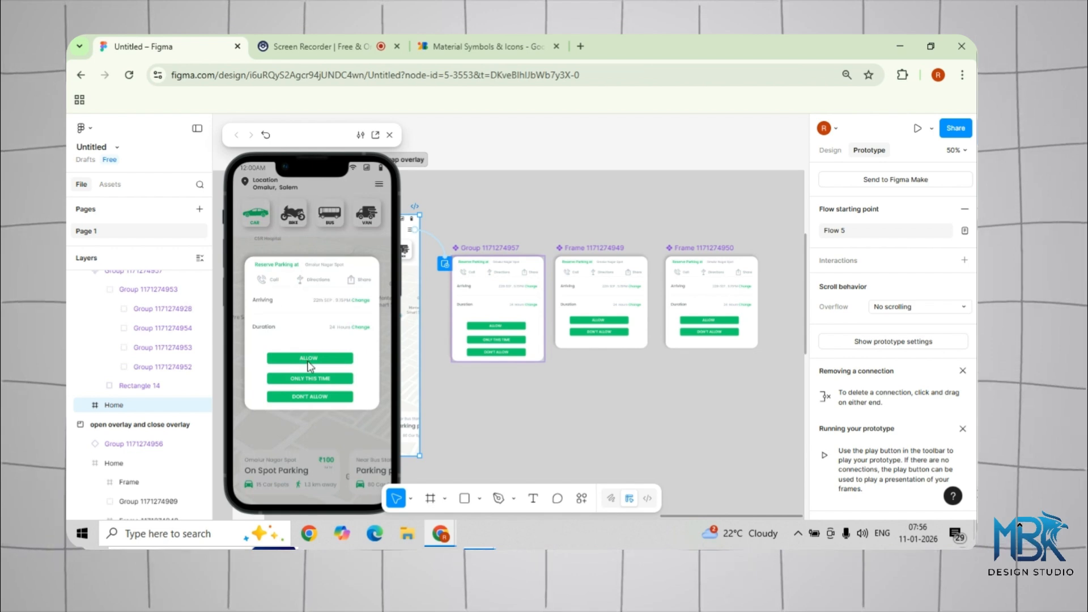
click(307, 380)
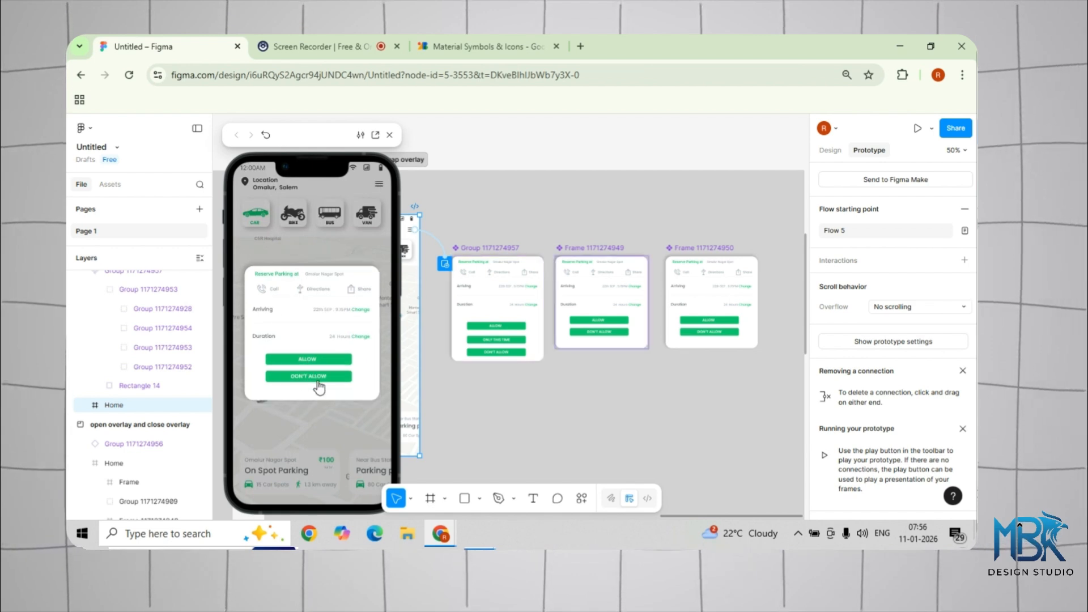
click(307, 363)
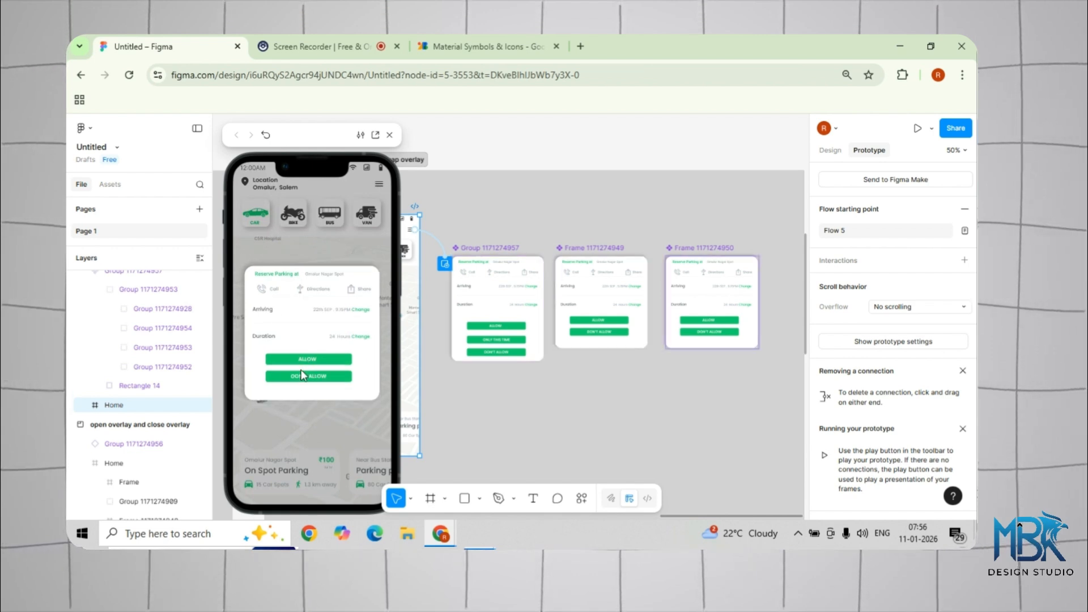
click(303, 375)
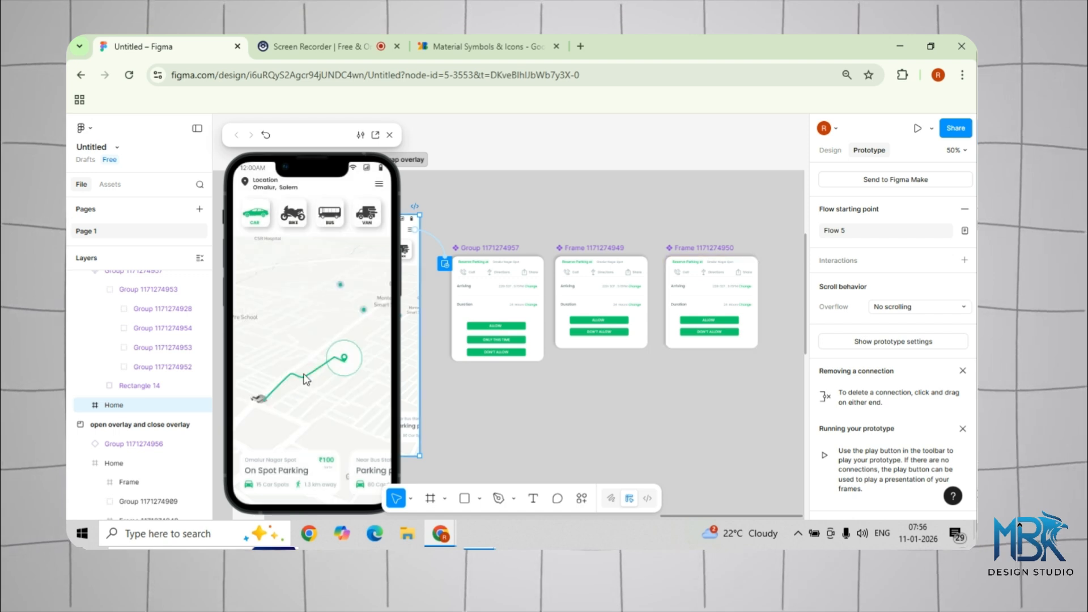
click(389, 134)
click(629, 381)
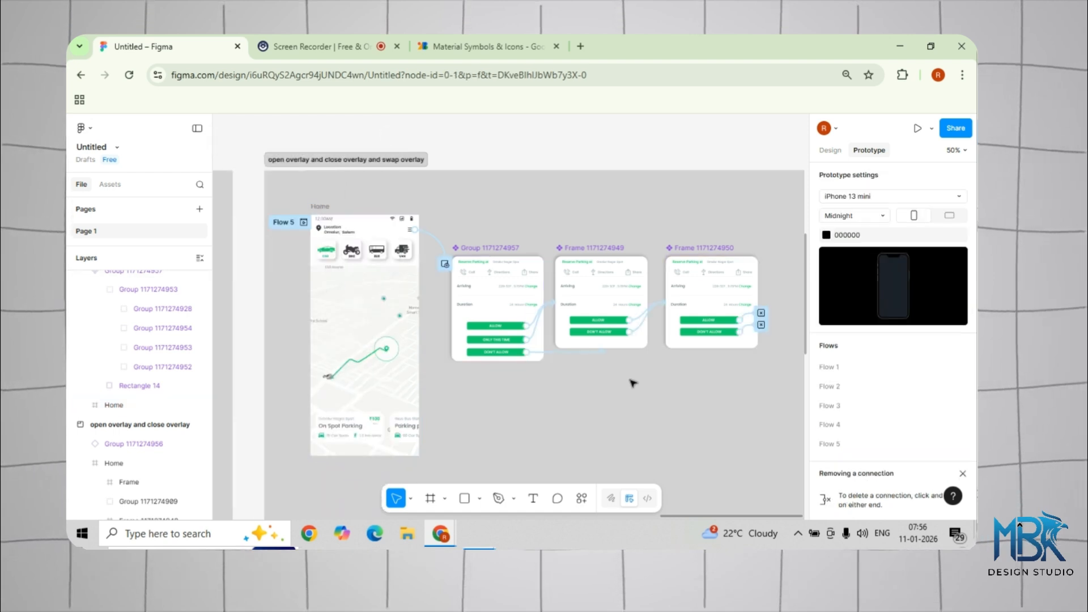
Change the green of the second popup's ALLOW button to the dark color 343736
click(613, 322)
click(614, 322)
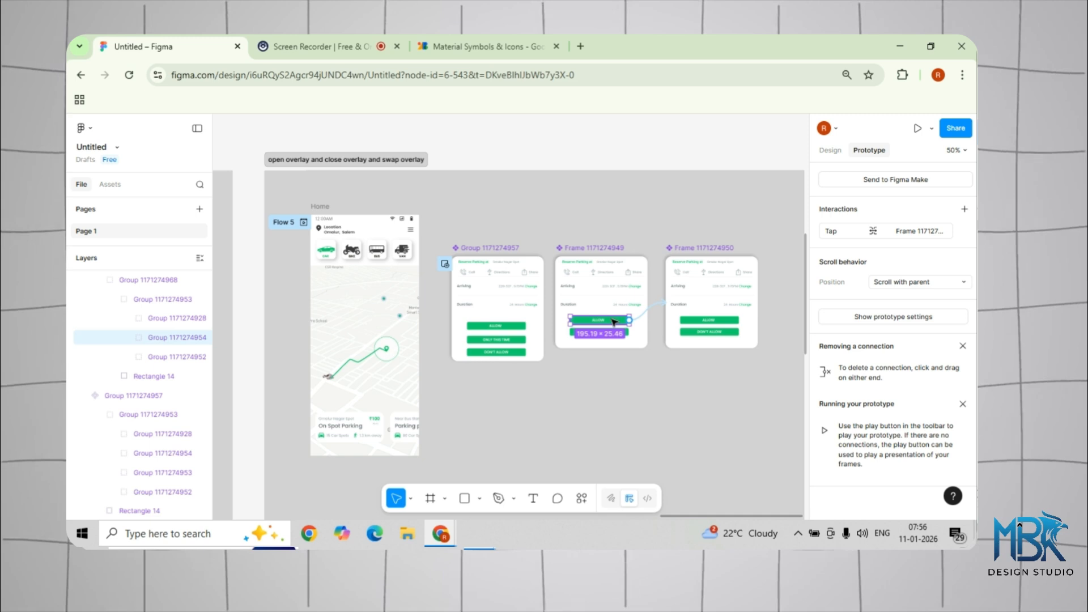
click(831, 151)
scroll(884, 340, down, 5)
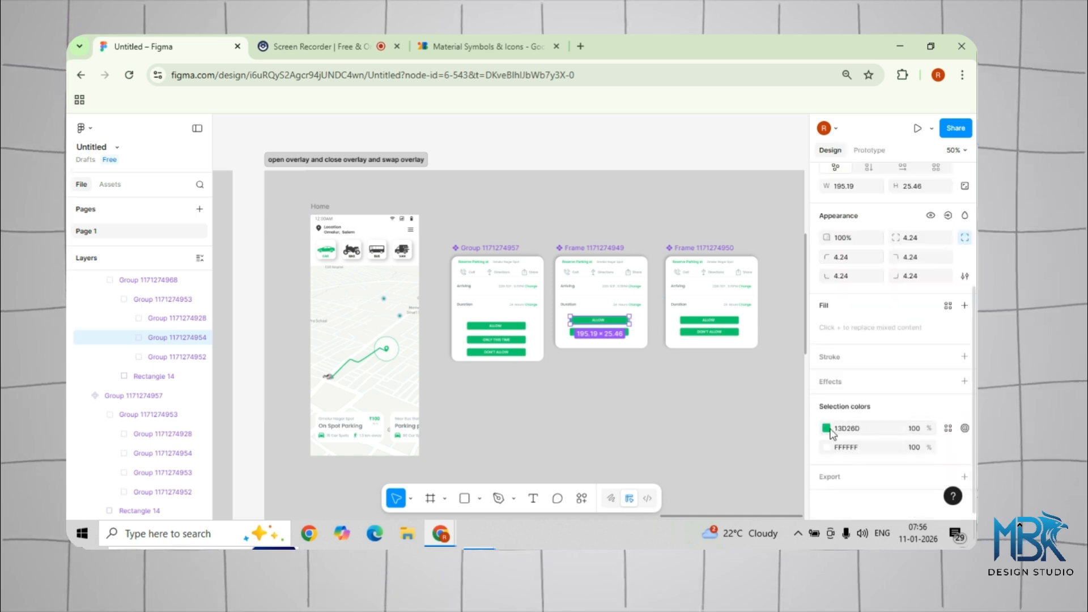
click(827, 429)
click(696, 251)
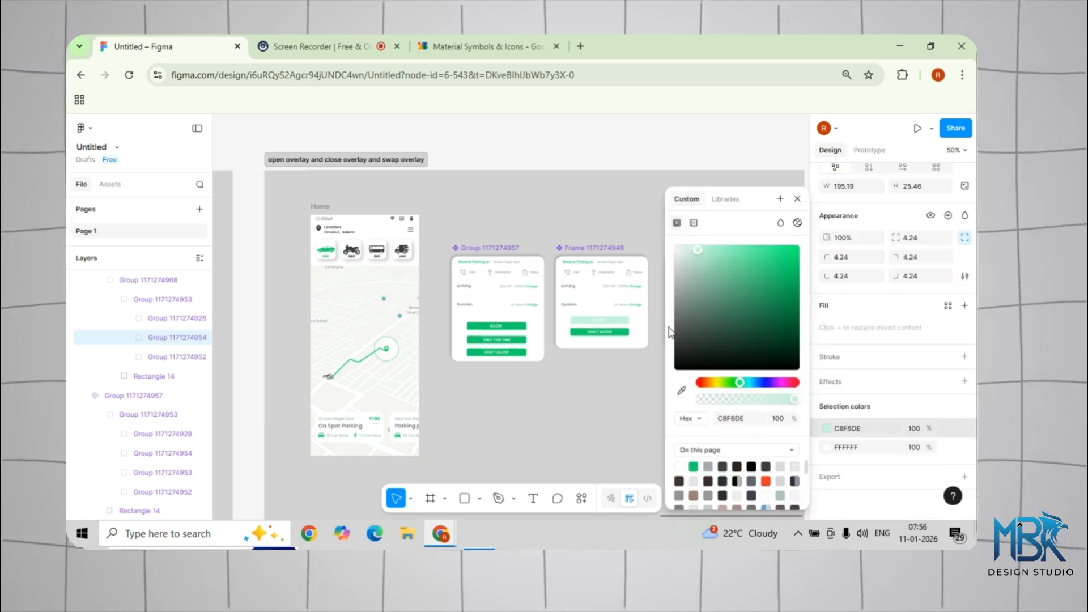
click(689, 348)
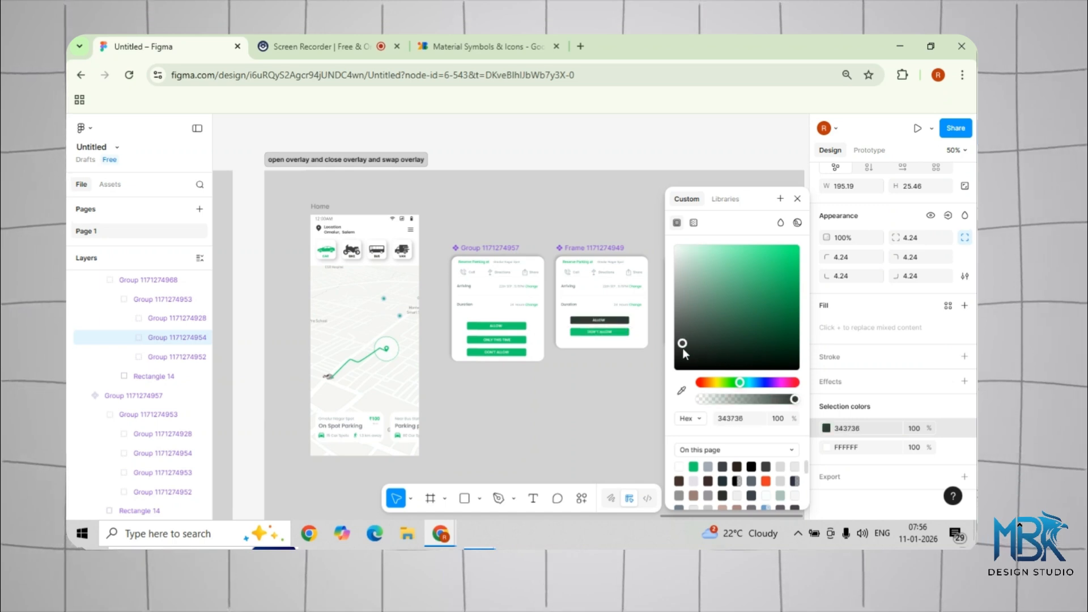
click(572, 408)
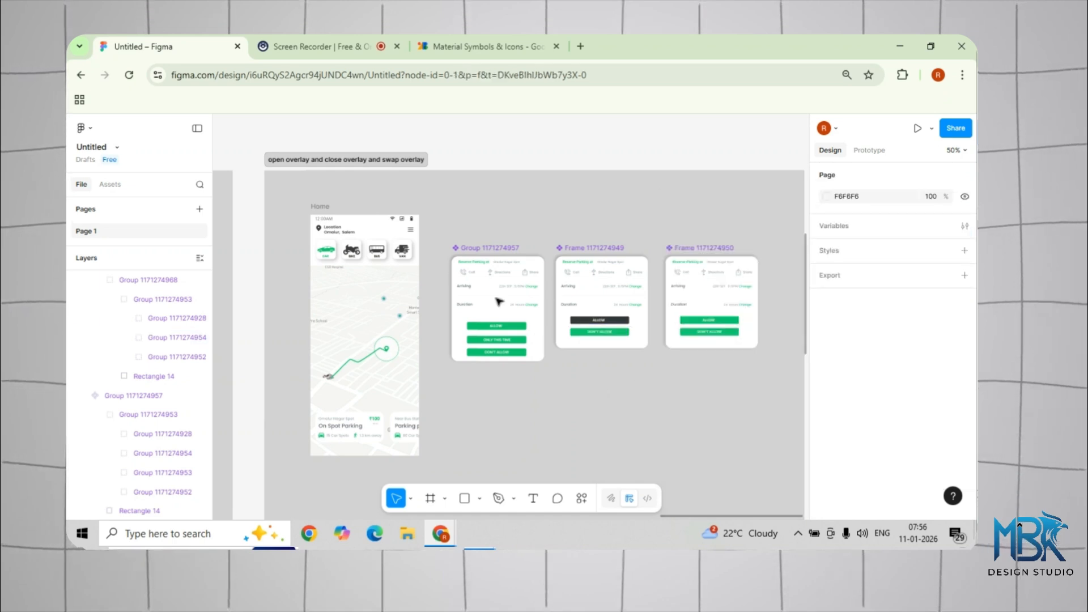
Preview the combined overlay section's Home frame, open the overlay from the menu icon, test the ALLOW path and close the preview
click(311, 207)
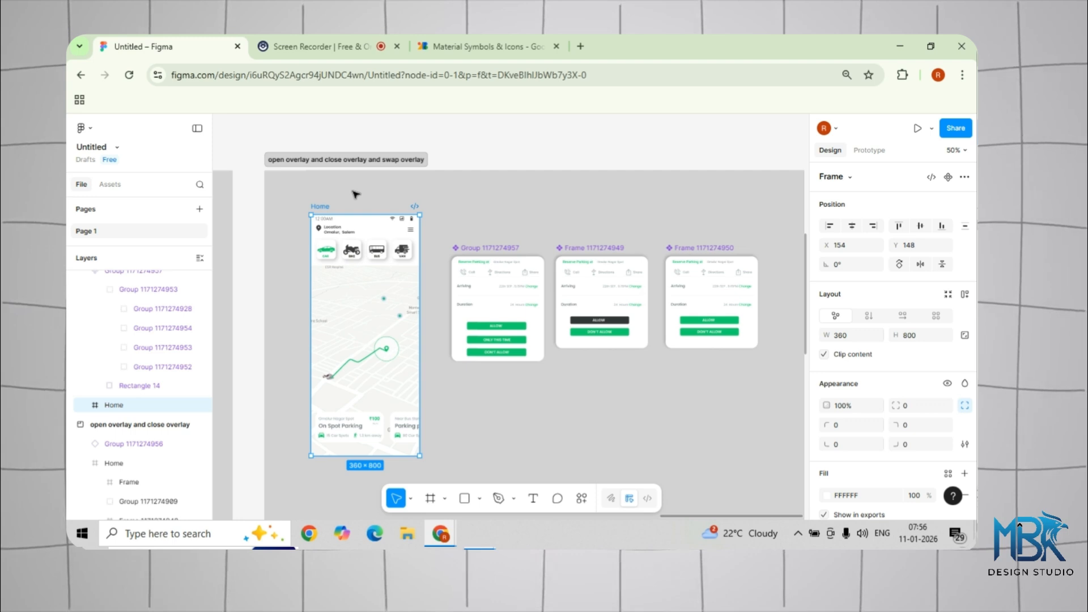
key(shift+space)
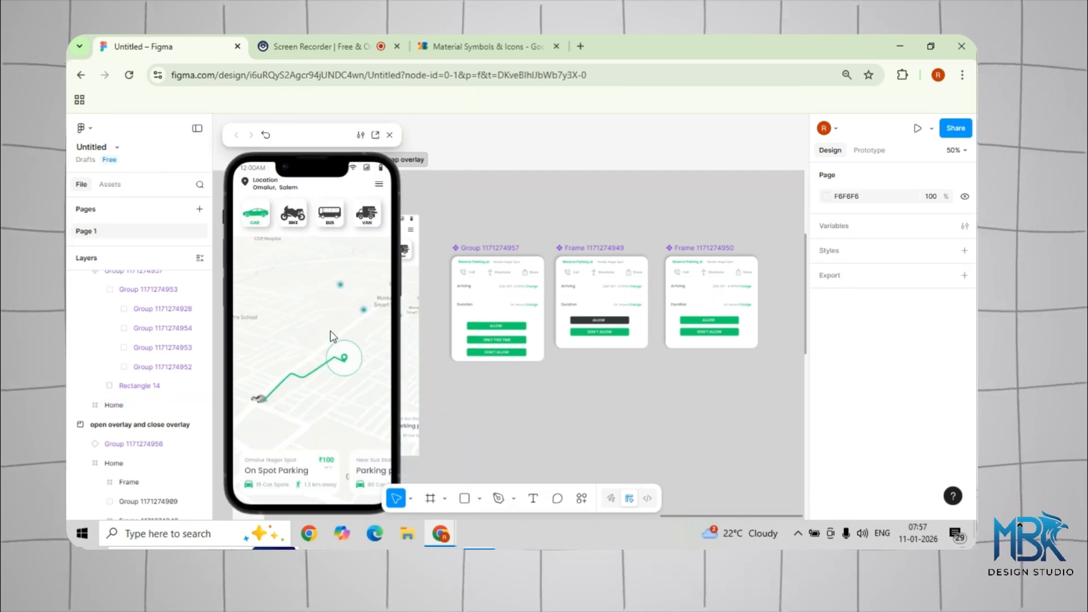
click(389, 135)
click(335, 211)
key(shift+space)
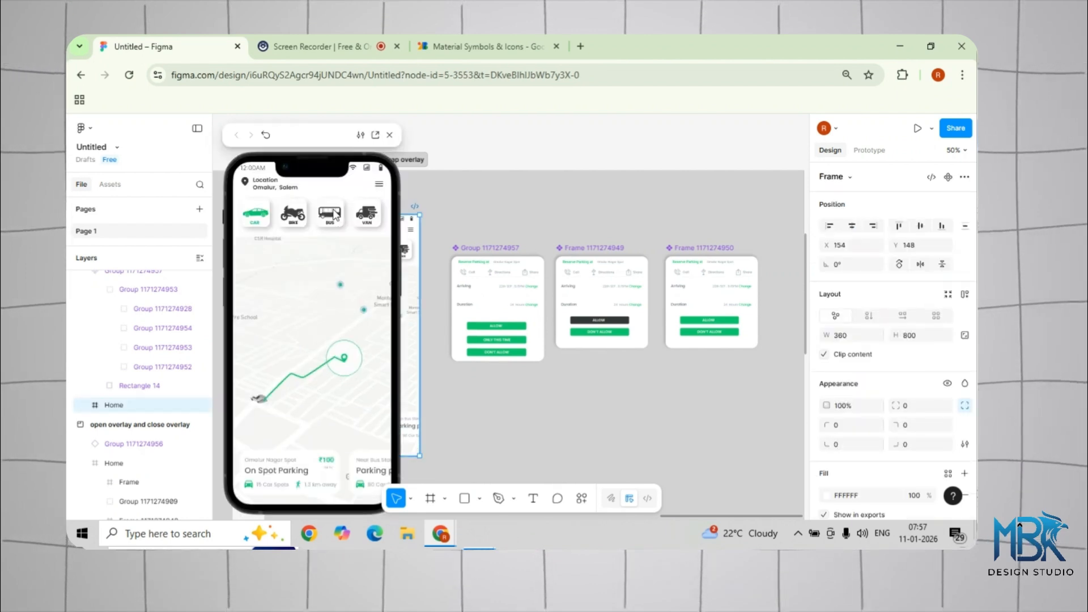
click(378, 186)
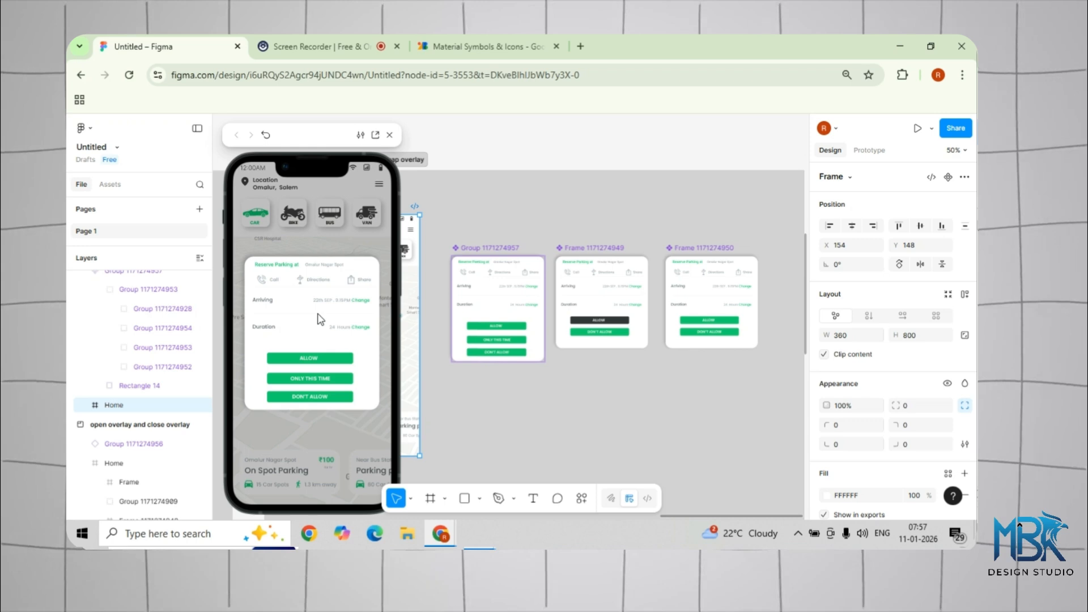
click(319, 365)
click(319, 365)
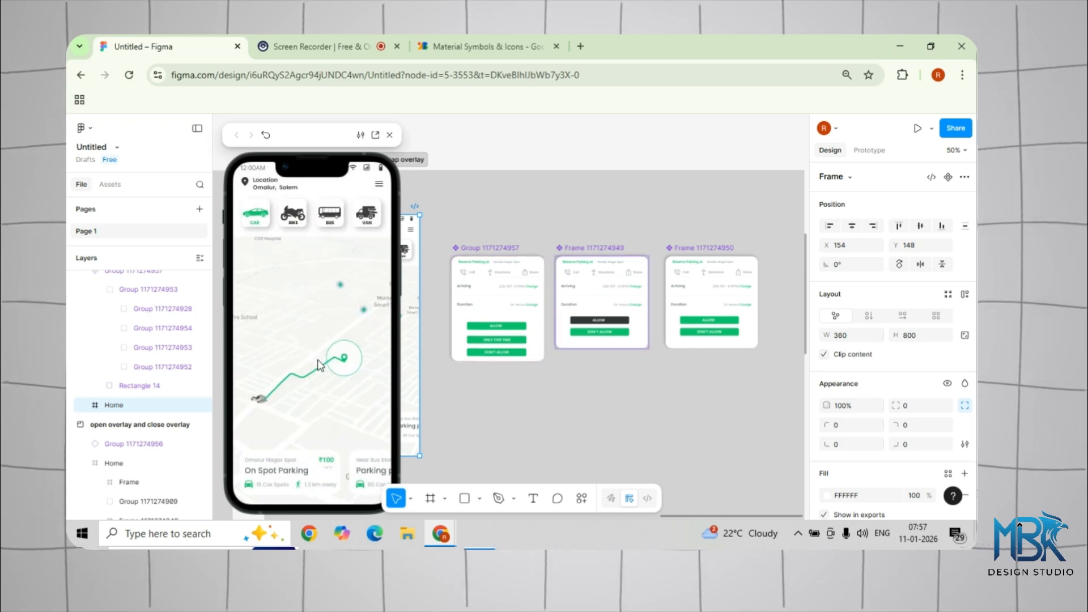
click(389, 135)
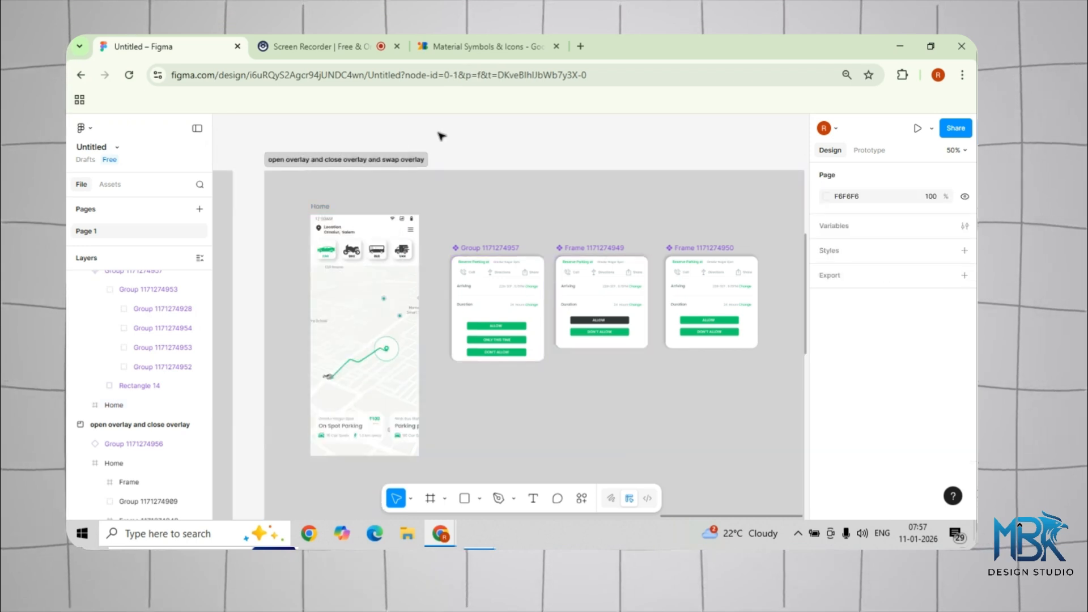
Change the page background behind the Home, Parking, Location and Booking Details screens to grey B9B9B9
scroll(493, 159, down, 5)
scroll(546, 180, left, 1)
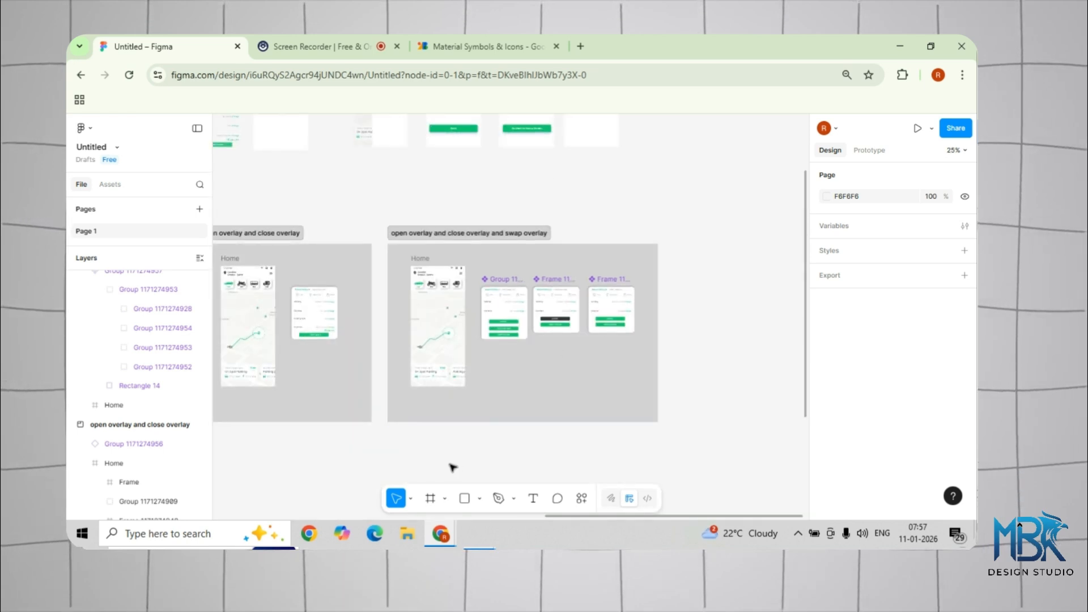
scroll(762, 318, up, 3)
scroll(637, 313, down, 3)
scroll(403, 233, left, 2)
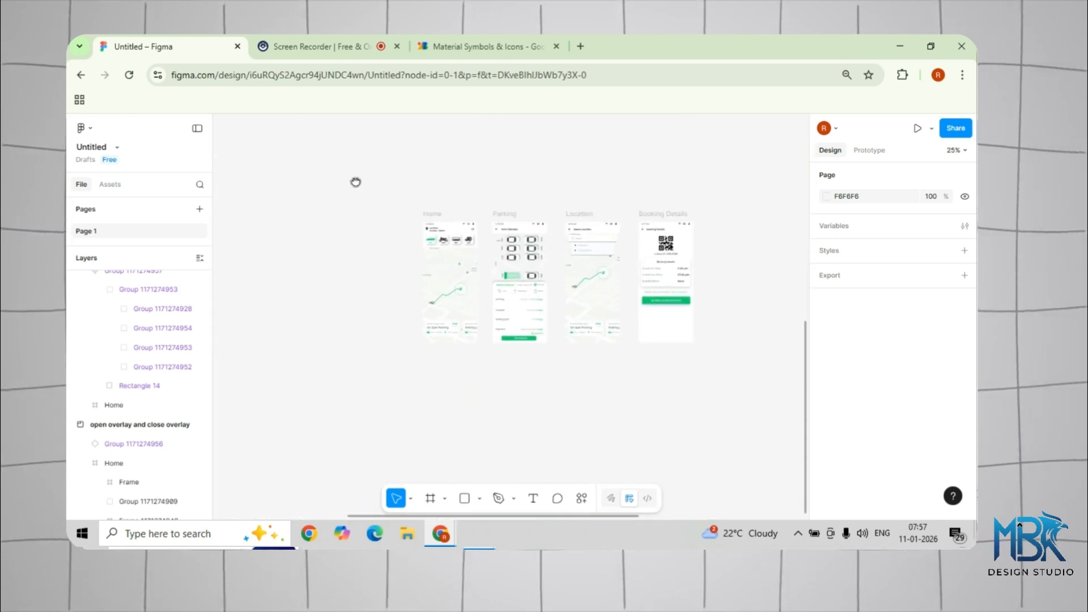
key(ctrl+equal)
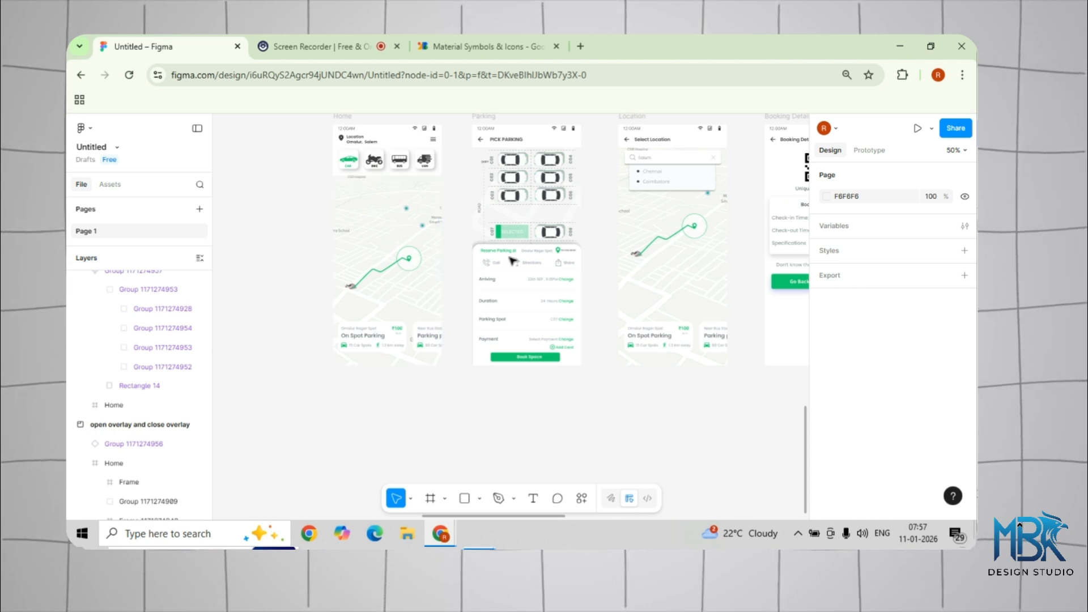
scroll(581, 247, up, 2)
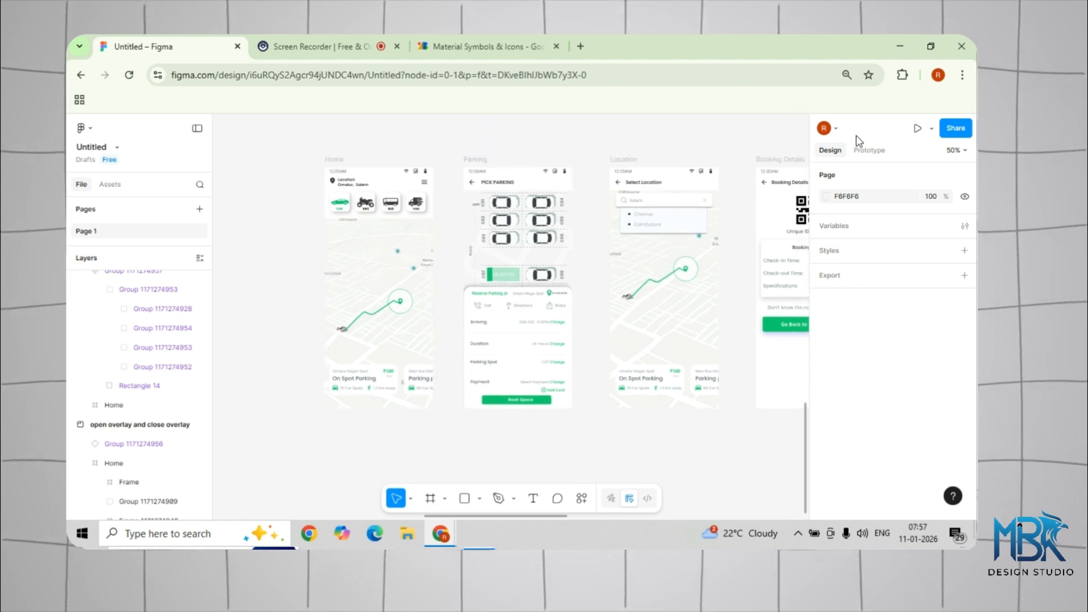
click(826, 196)
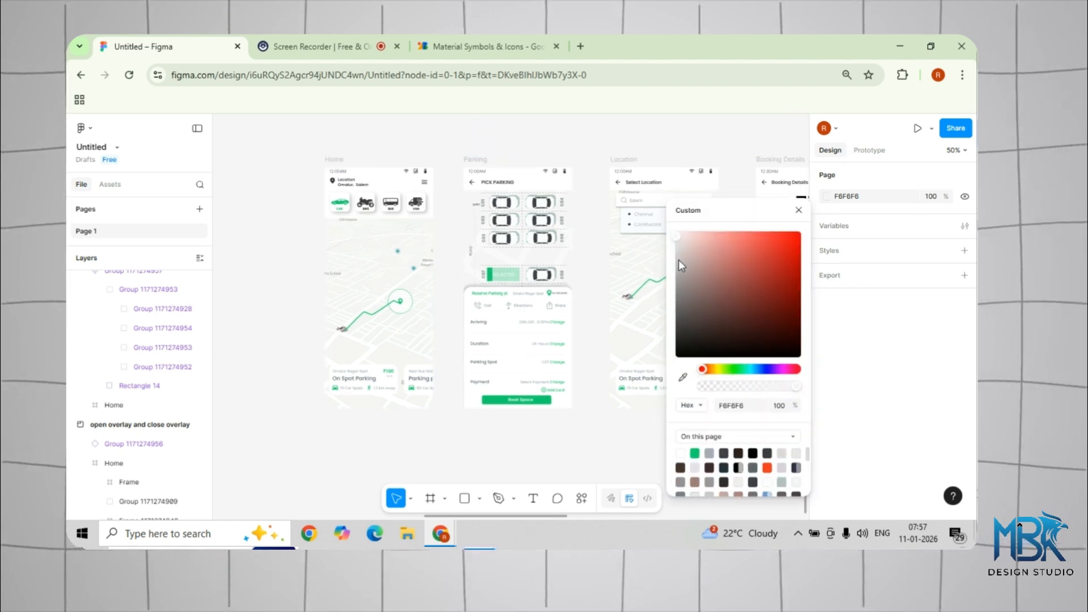
drag(678, 259, 676, 272)
click(578, 155)
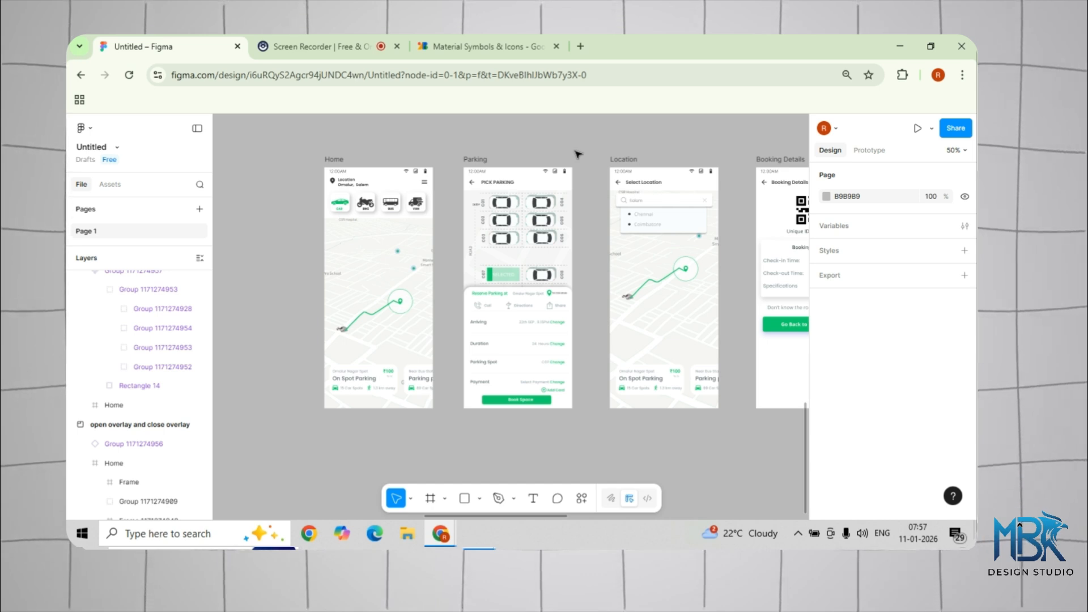
click(333, 159)
click(354, 140)
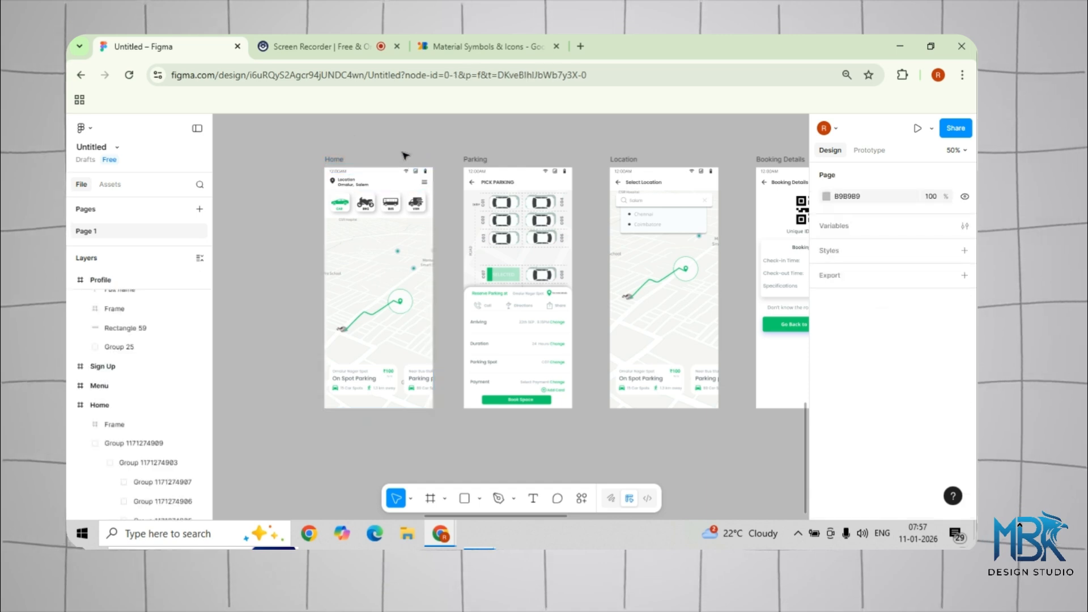
click(334, 159)
click(371, 146)
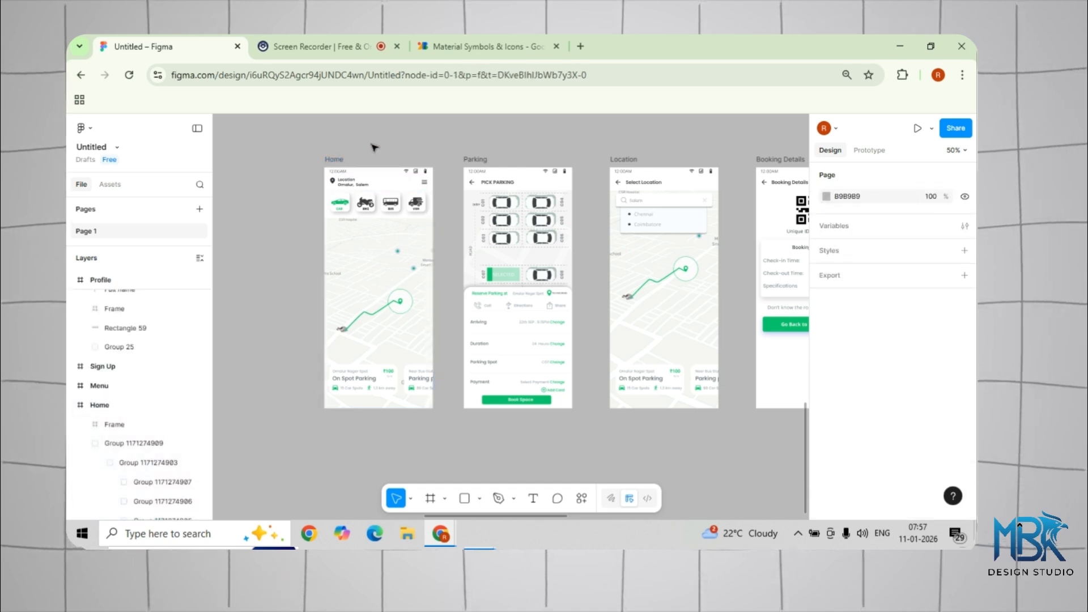
Connect the car category icon on the Home screen to the Parking screen with a prototype link
click(343, 209)
double_click(342, 208)
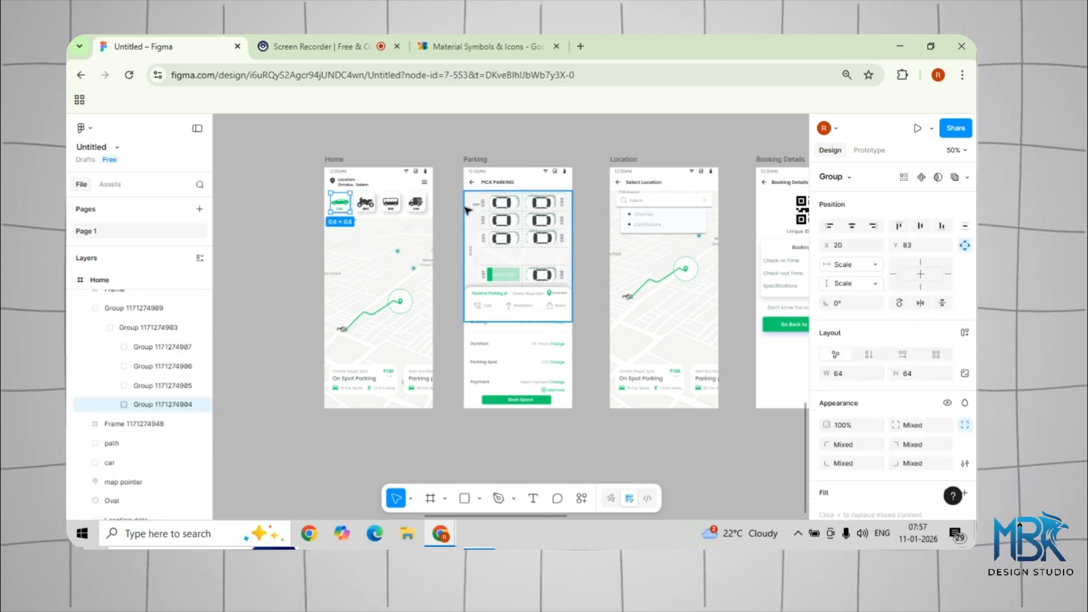
click(868, 150)
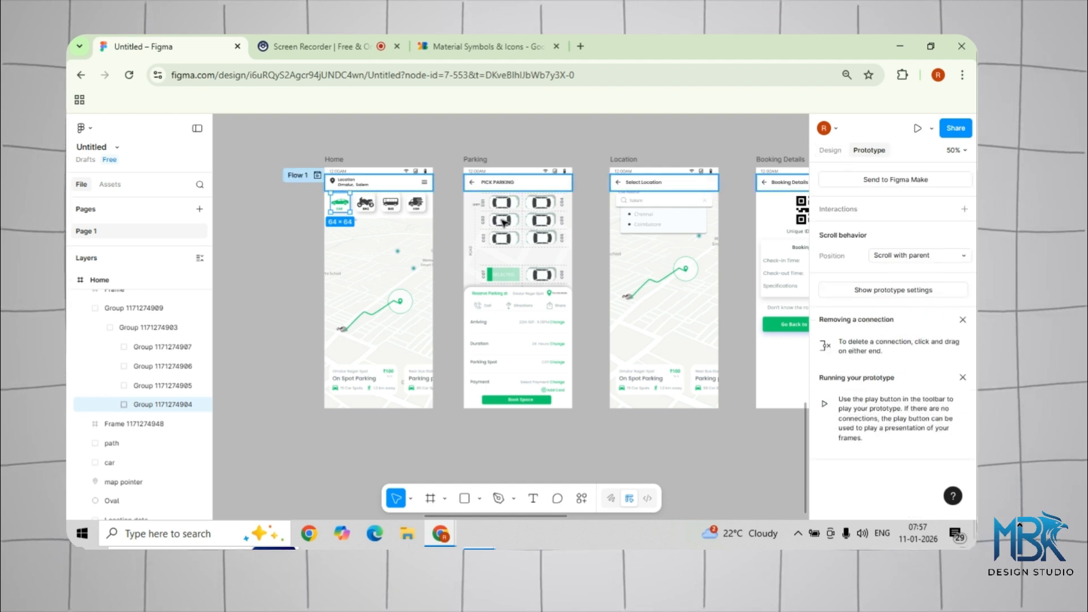
drag(350, 202, 482, 272)
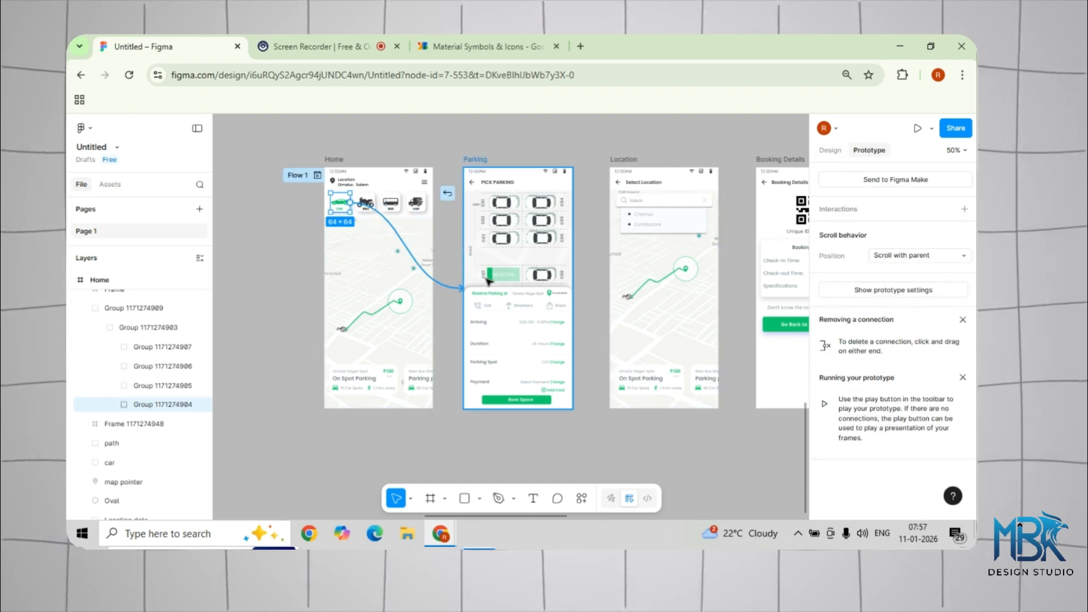
click(440, 149)
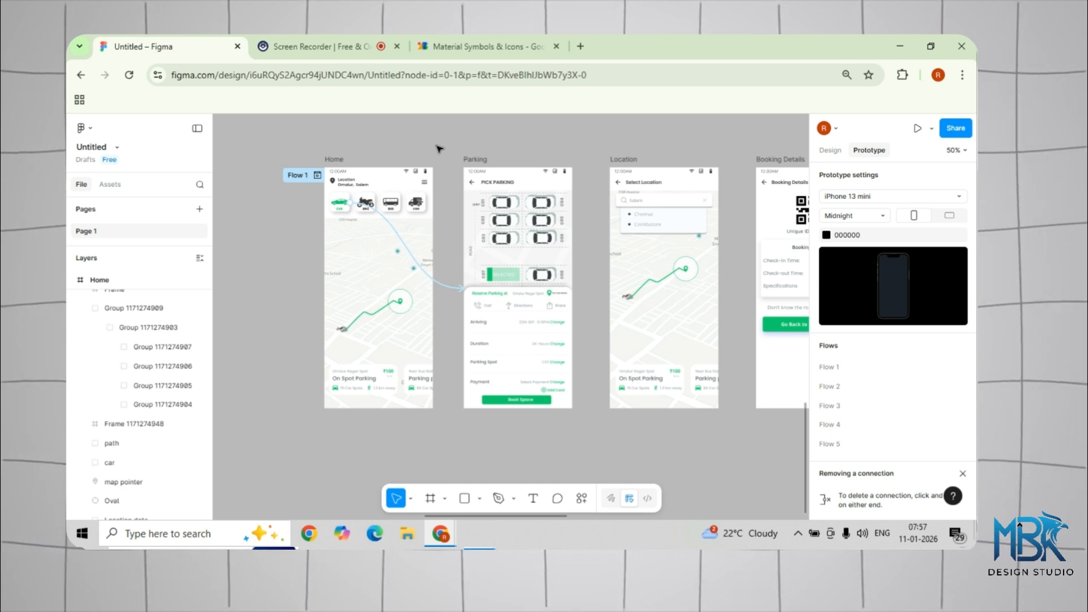
Add an On tap interaction with the Back action to the Parking screen's back arrow
click(472, 182)
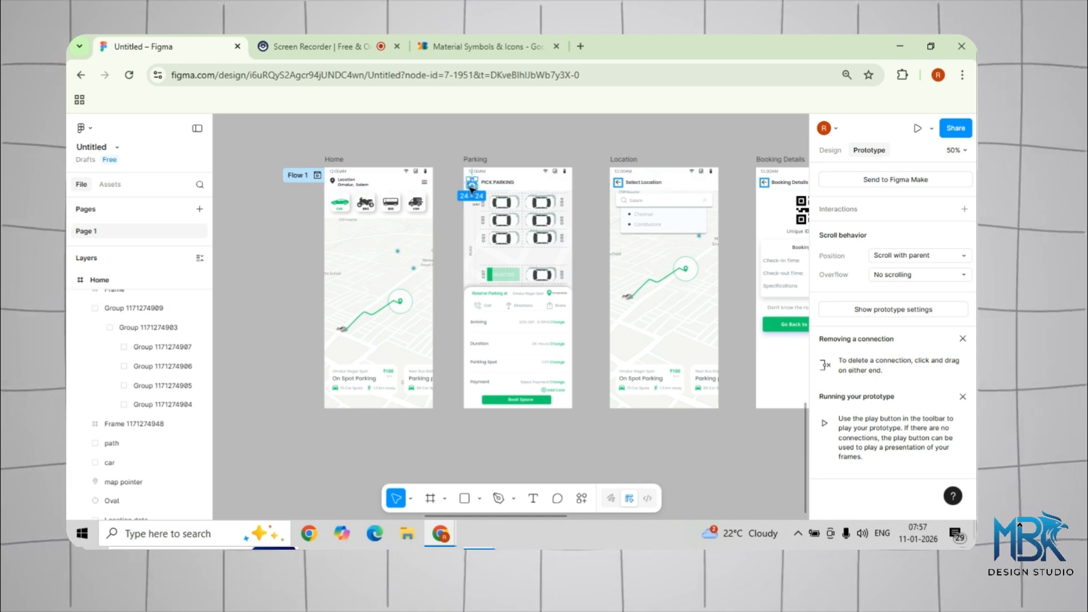
click(964, 210)
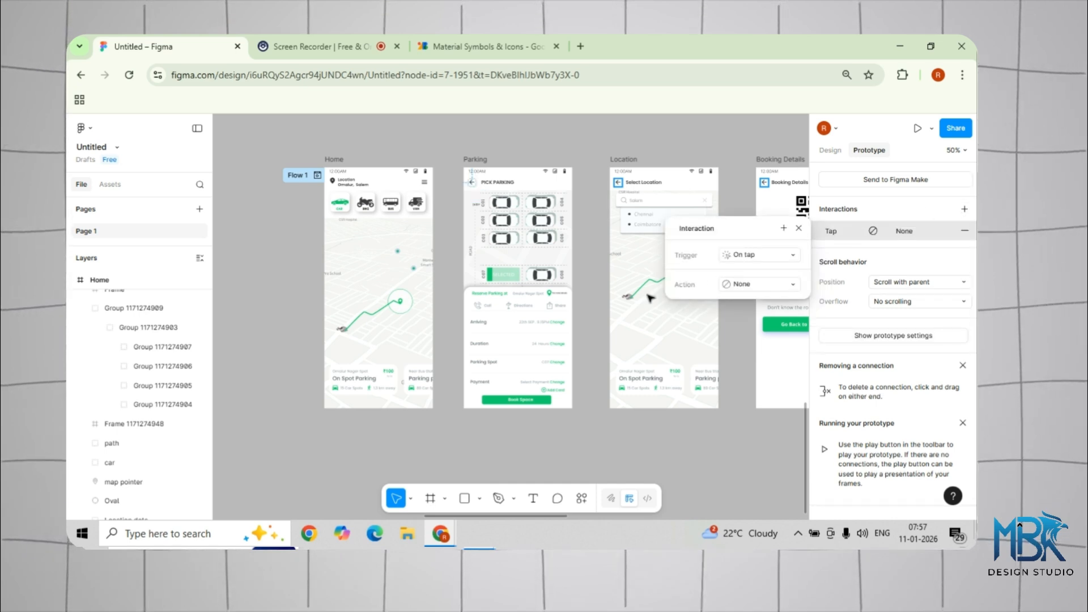
click(739, 284)
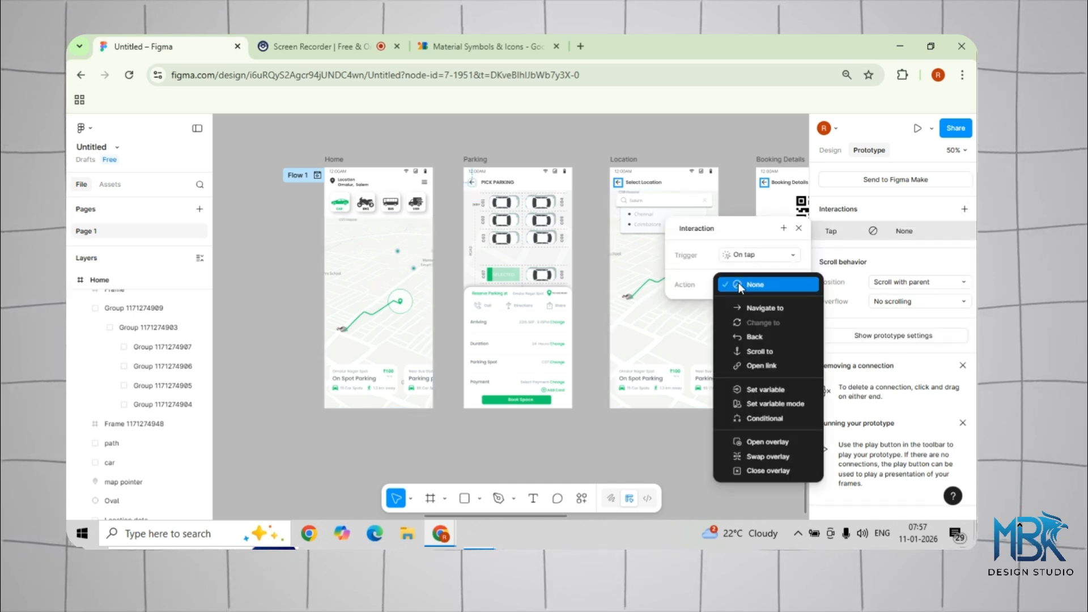
click(745, 338)
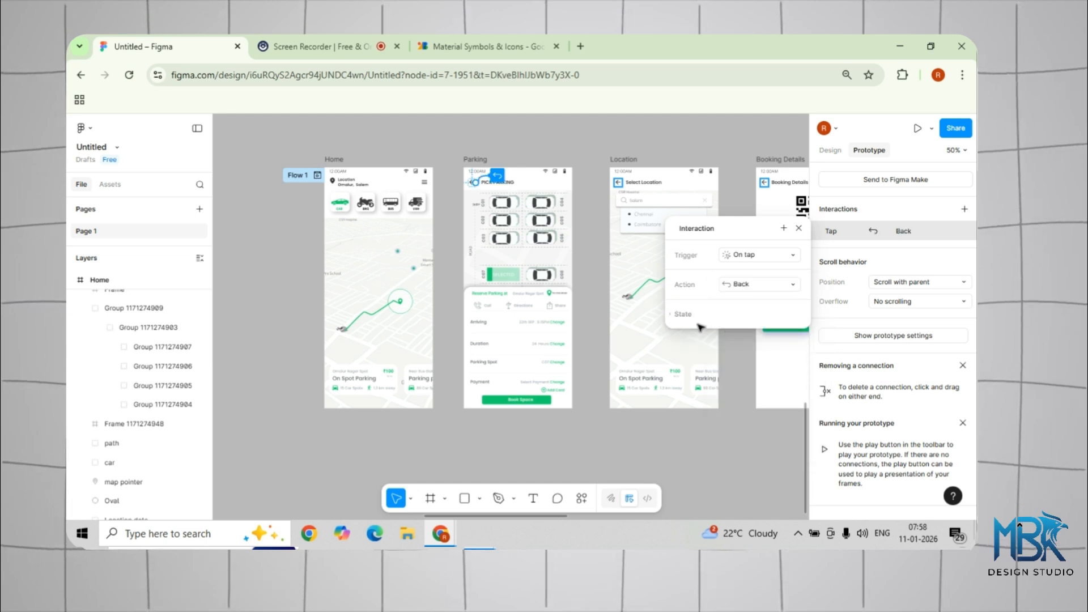
click(494, 139)
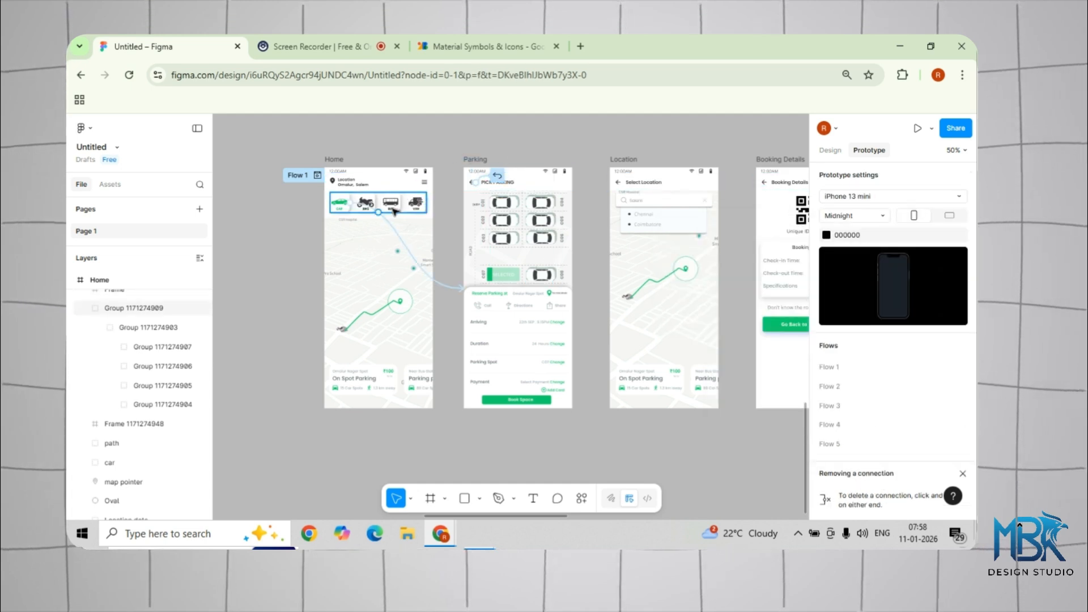
Link the location label in the Home header to the Location screen with On tap, Navigate to and Instant animation
click(348, 187)
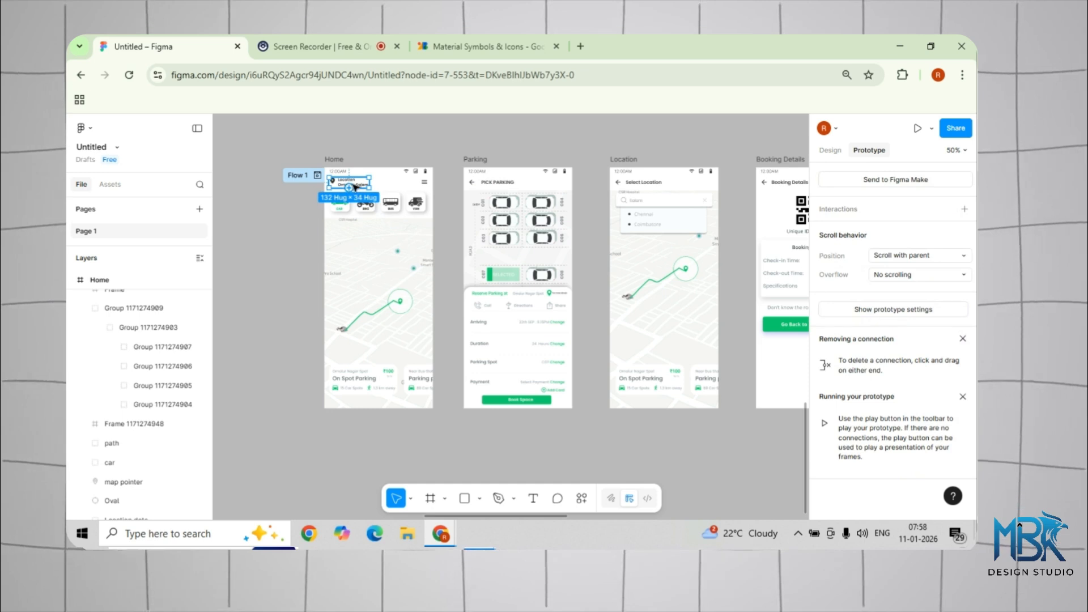
drag(523, 229, 674, 234)
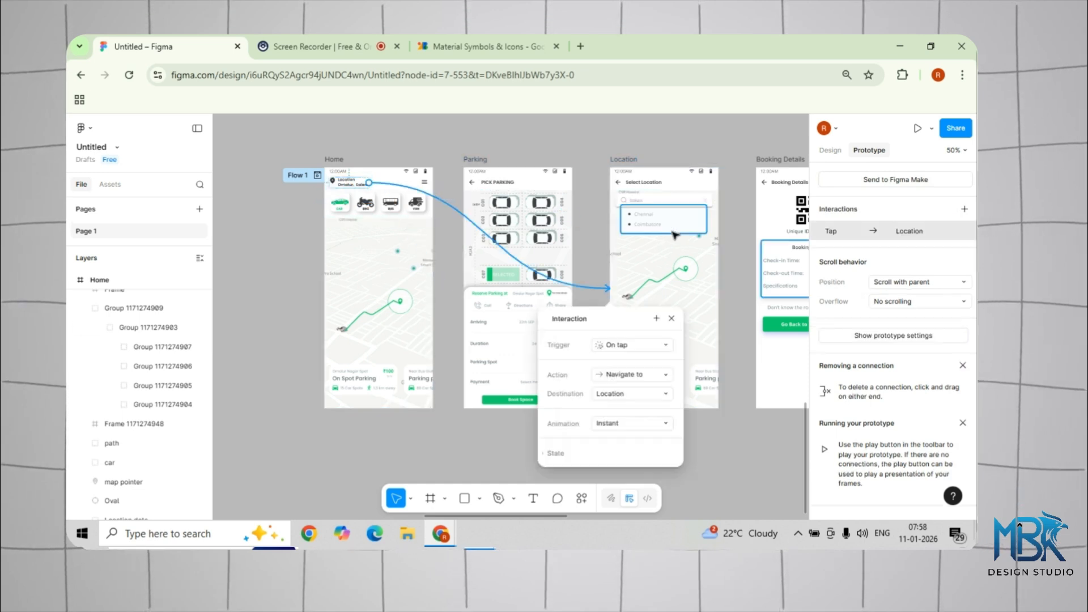
click(588, 215)
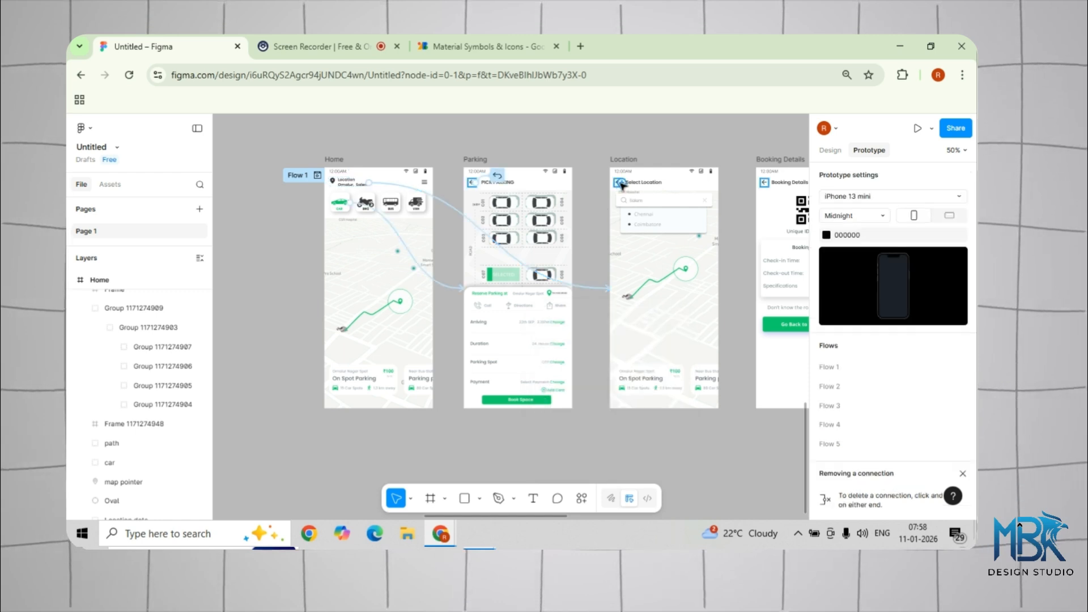
Add an On tap interaction with the Back action to the Location screen's back arrow
click(621, 186)
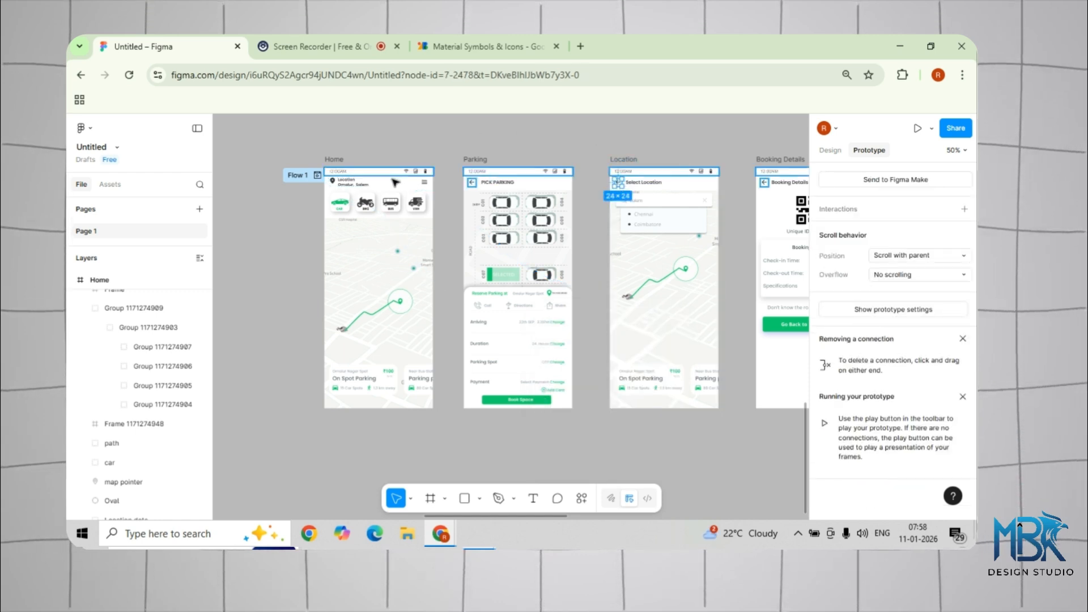
click(964, 209)
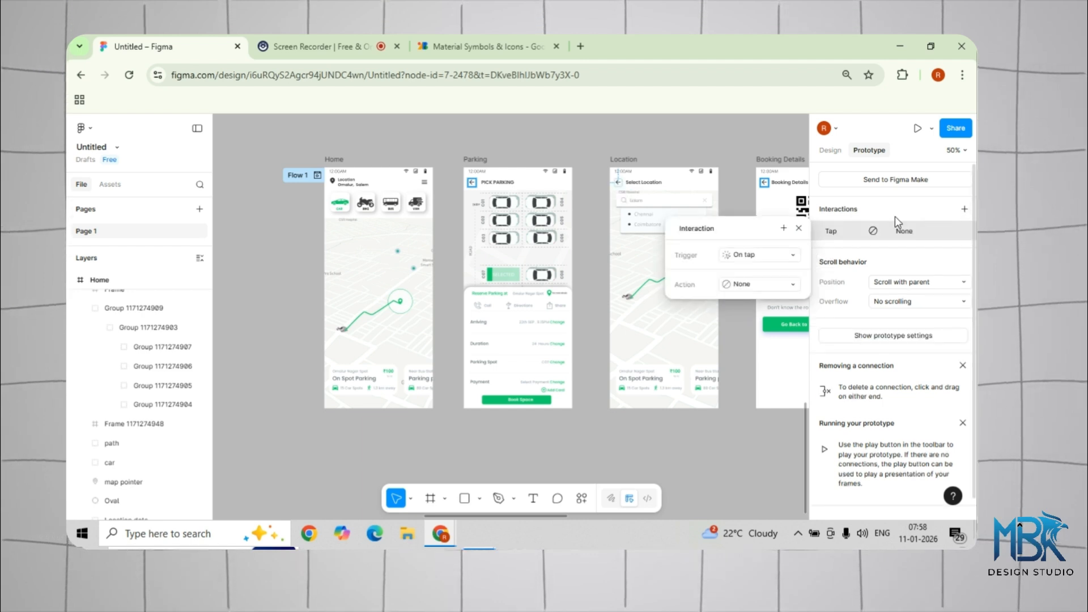
click(757, 283)
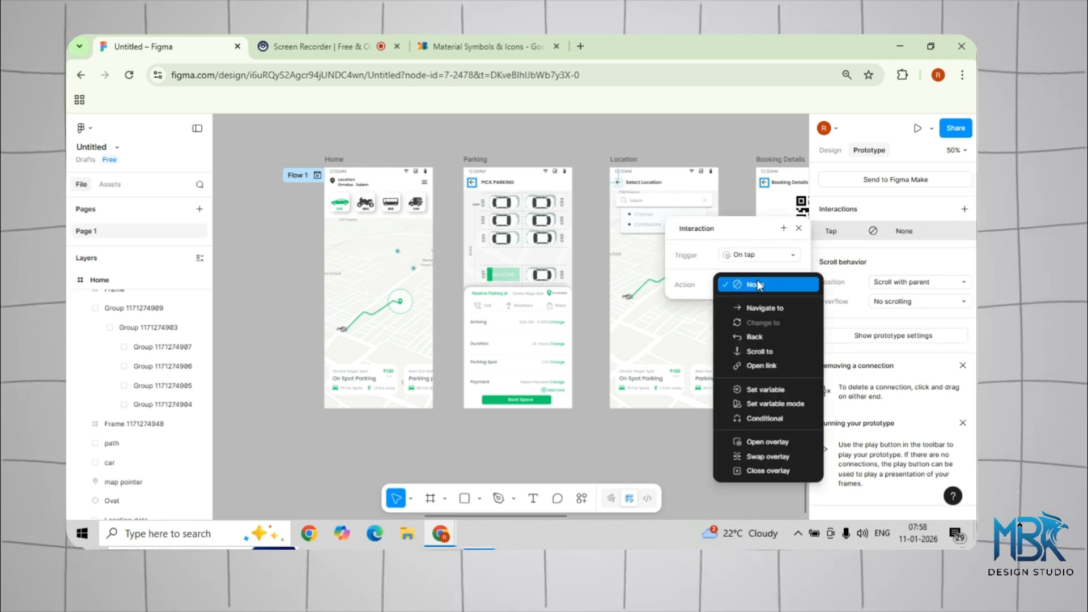
click(755, 338)
click(671, 146)
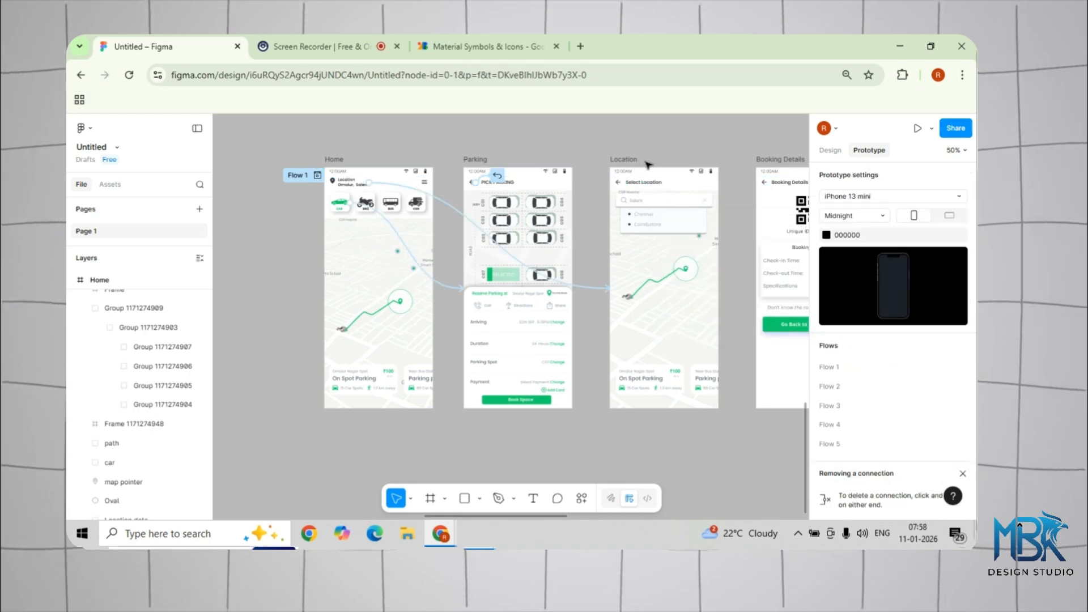
Link the Parking screen's Book Space button to the Booking Details screen with On tap, Navigate to and Instant animation
drag(660, 158, 489, 139)
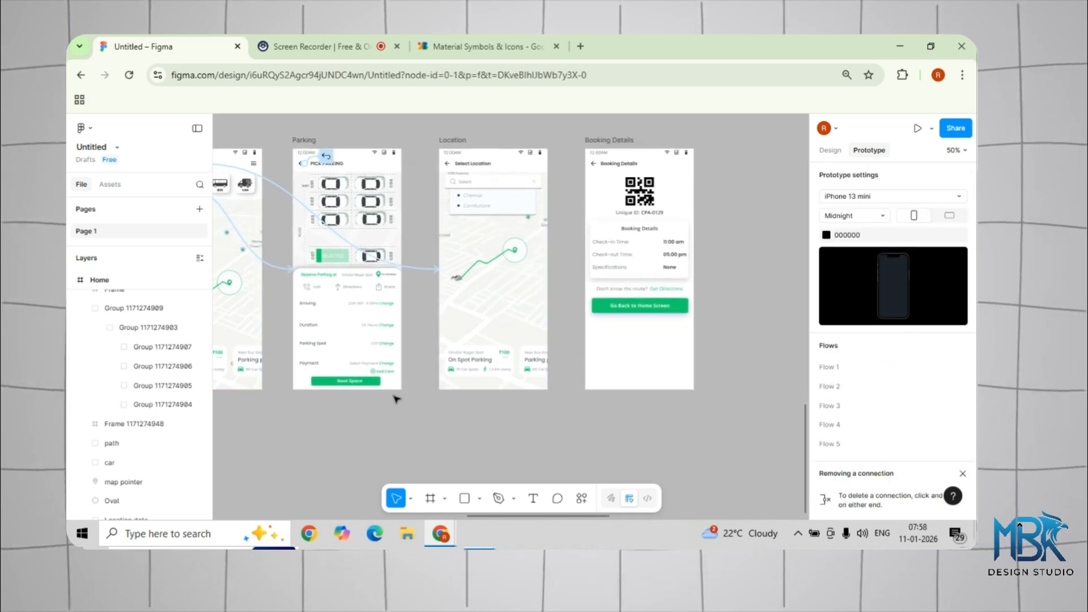
click(372, 383)
double_click(345, 384)
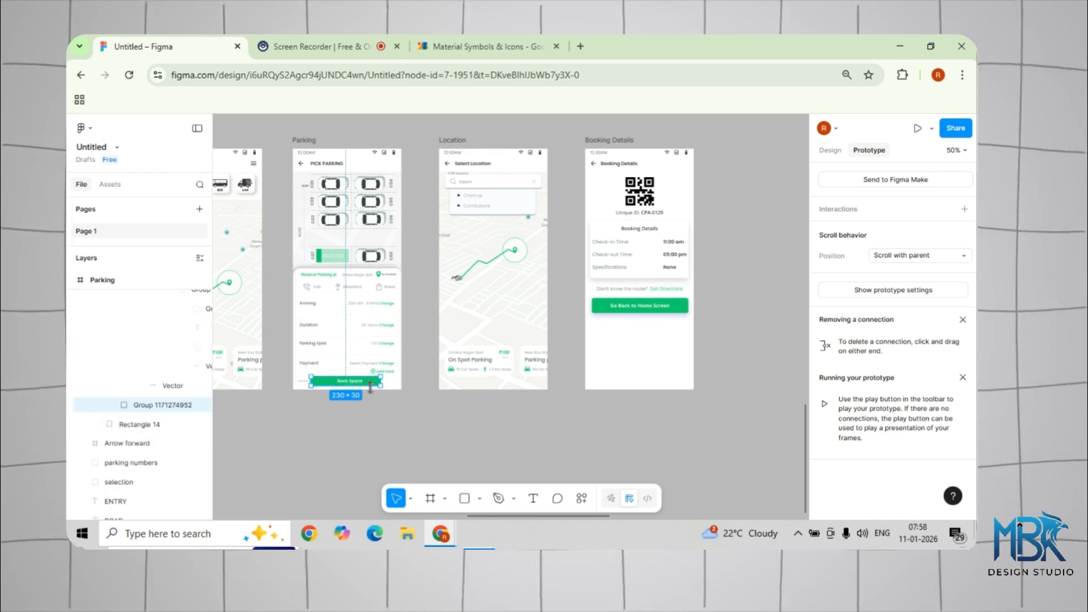
drag(379, 381, 607, 279)
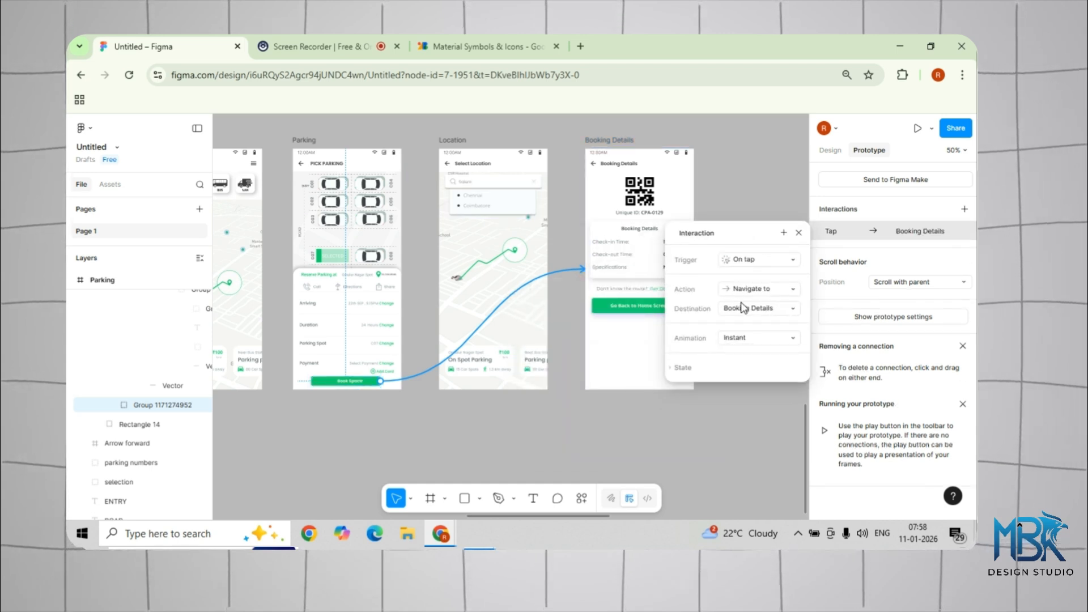
click(745, 181)
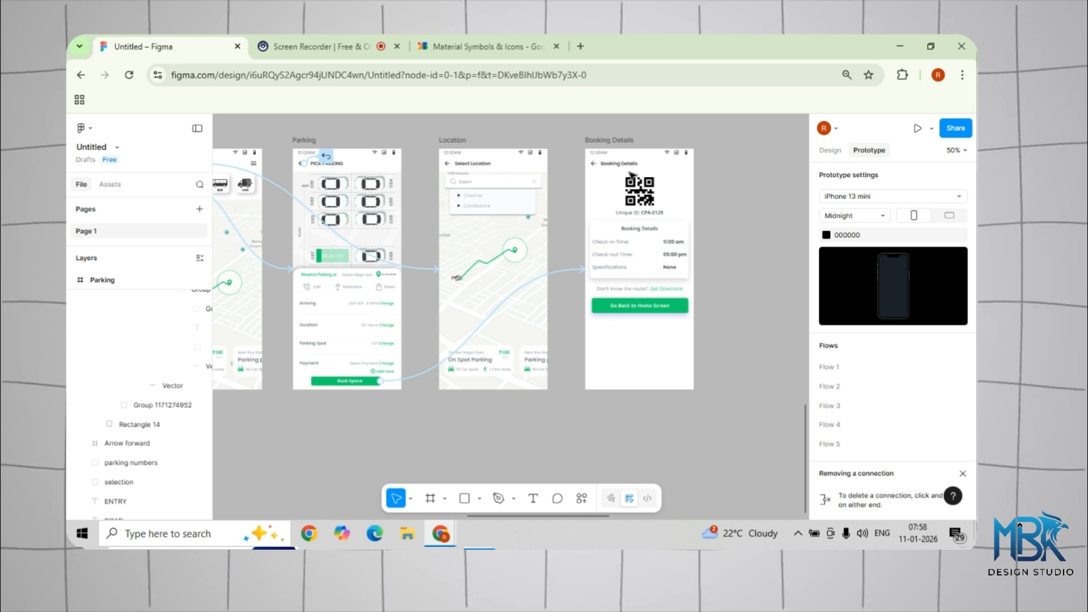
Add an On tap interaction with the Back action to the Booking Details screen's back arrow
click(593, 164)
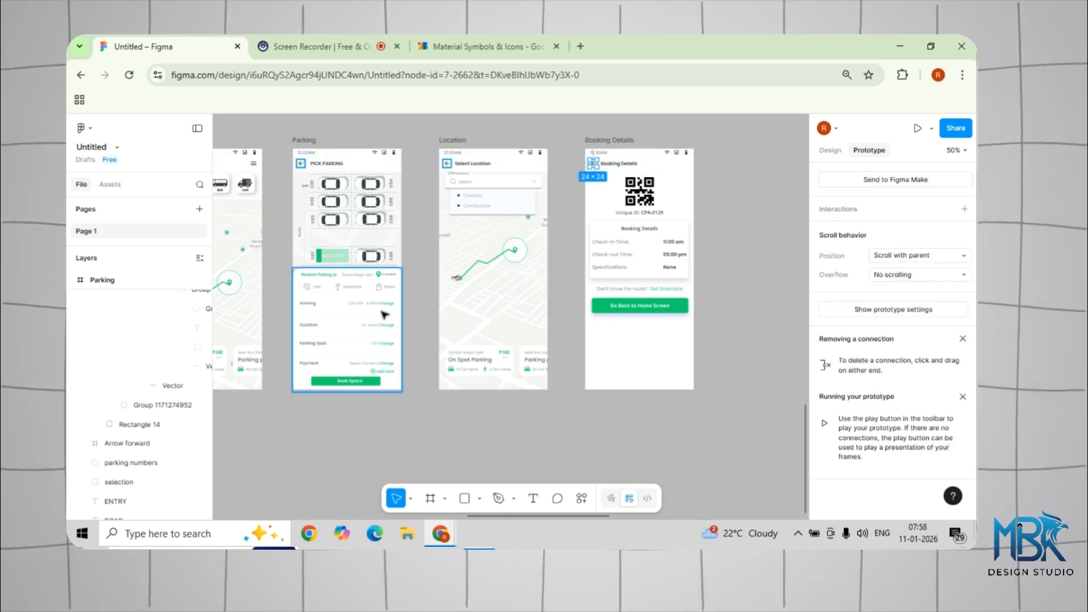
click(963, 208)
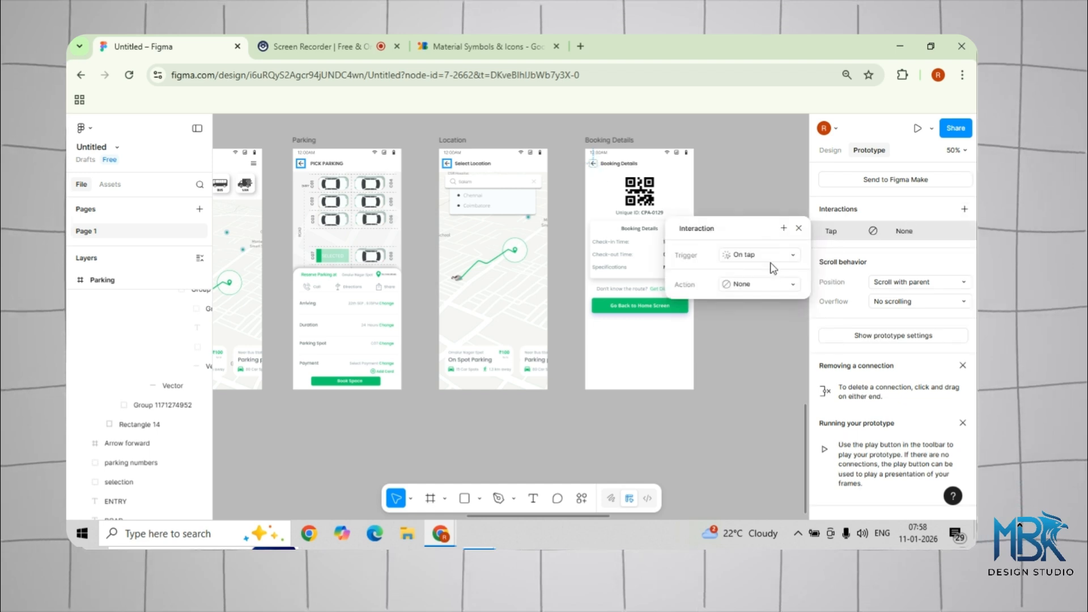
click(768, 285)
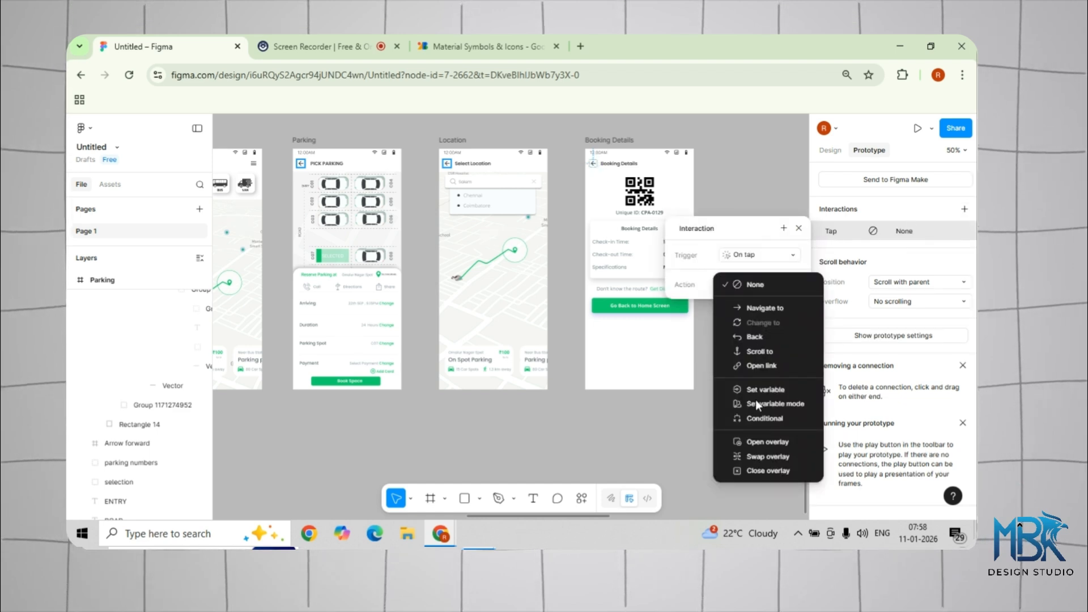
click(751, 337)
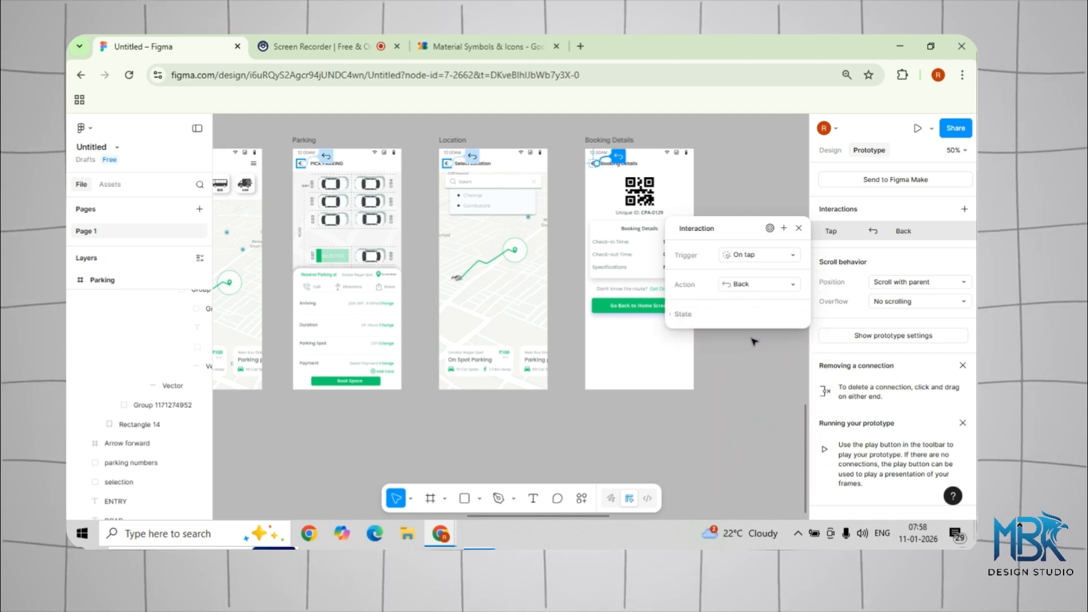
click(583, 424)
Preview the prototype from the Home screen and test the Car option's link to Parking and the Parking back arrow
drag(515, 442, 826, 477)
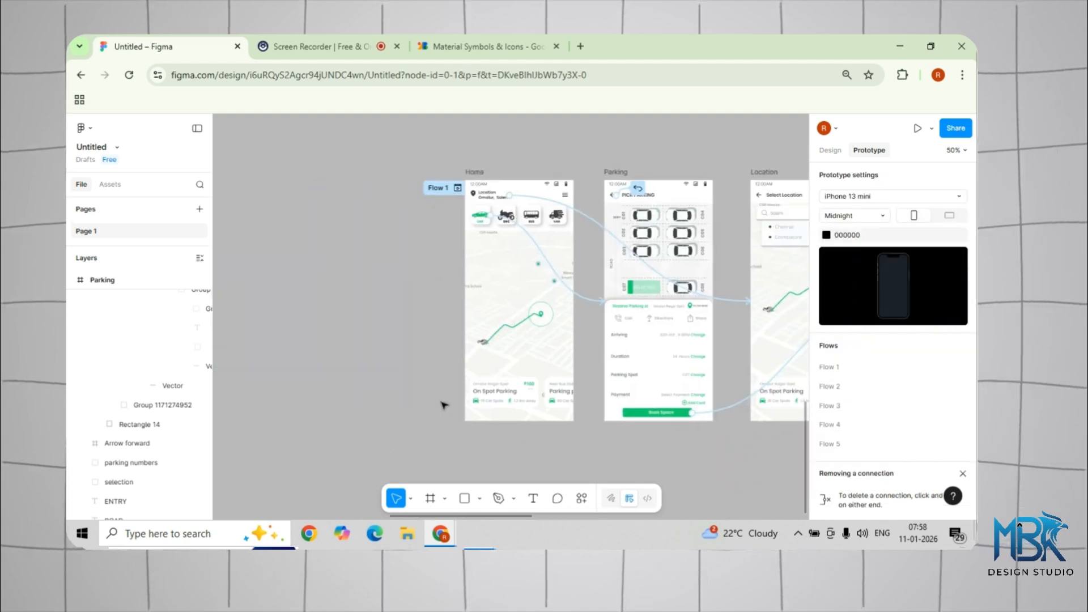
drag(377, 332, 296, 297)
click(408, 138)
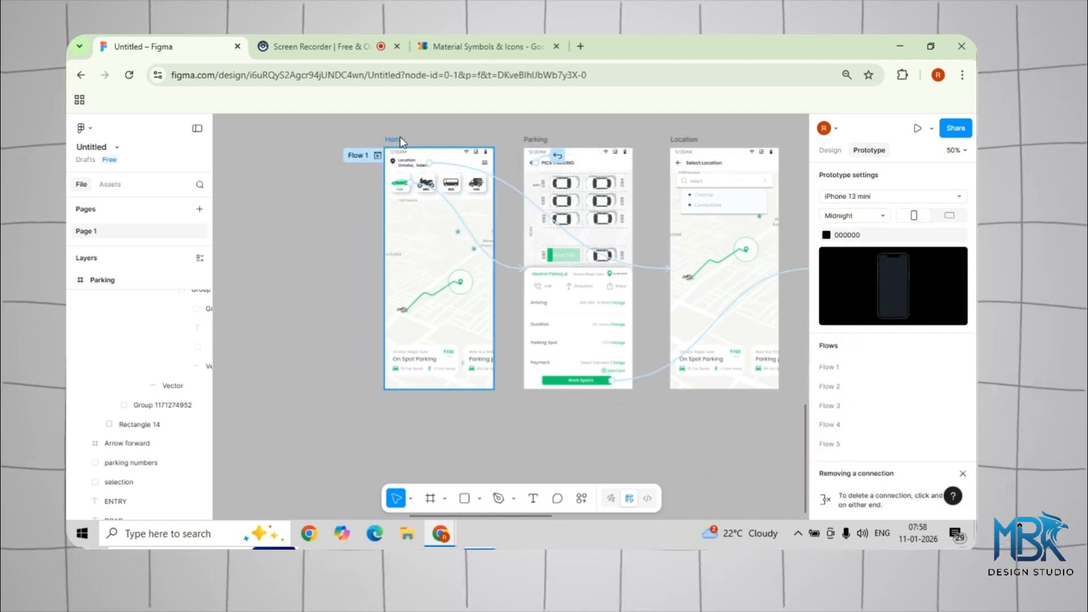
key(shift+space)
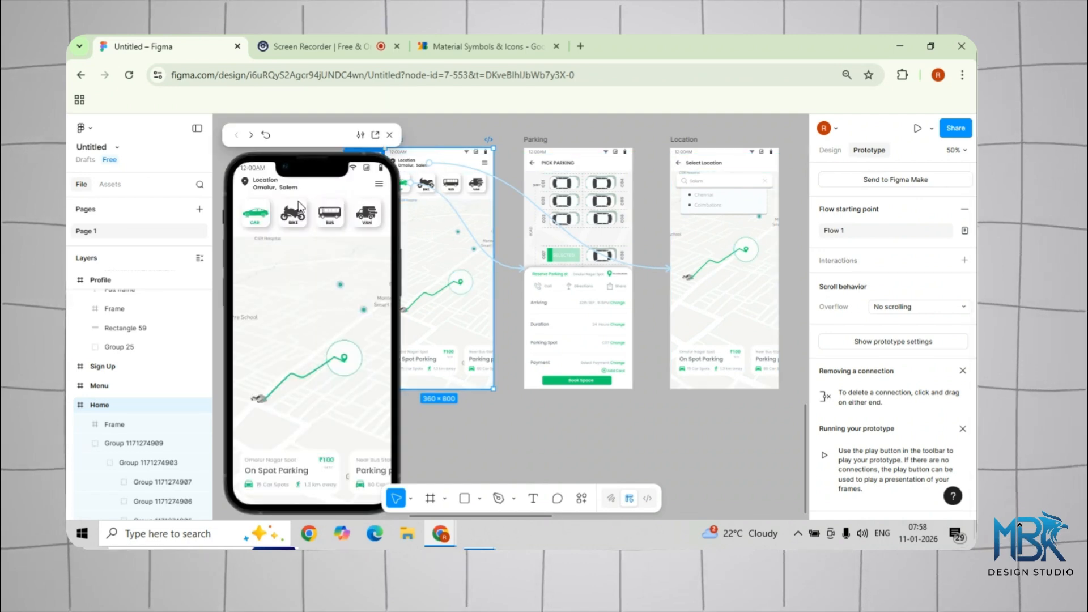
click(254, 217)
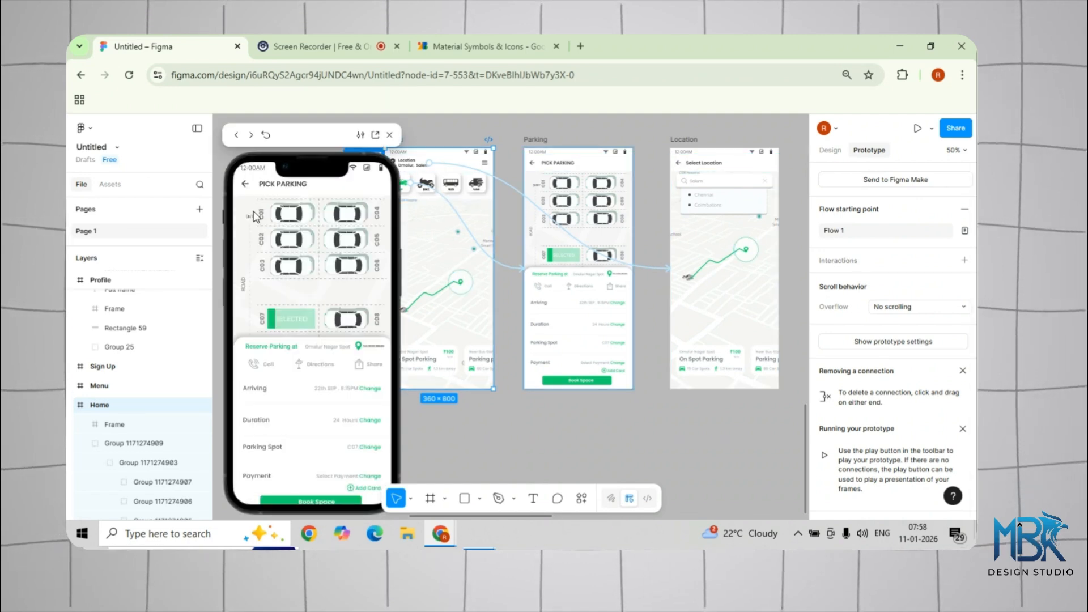
click(245, 187)
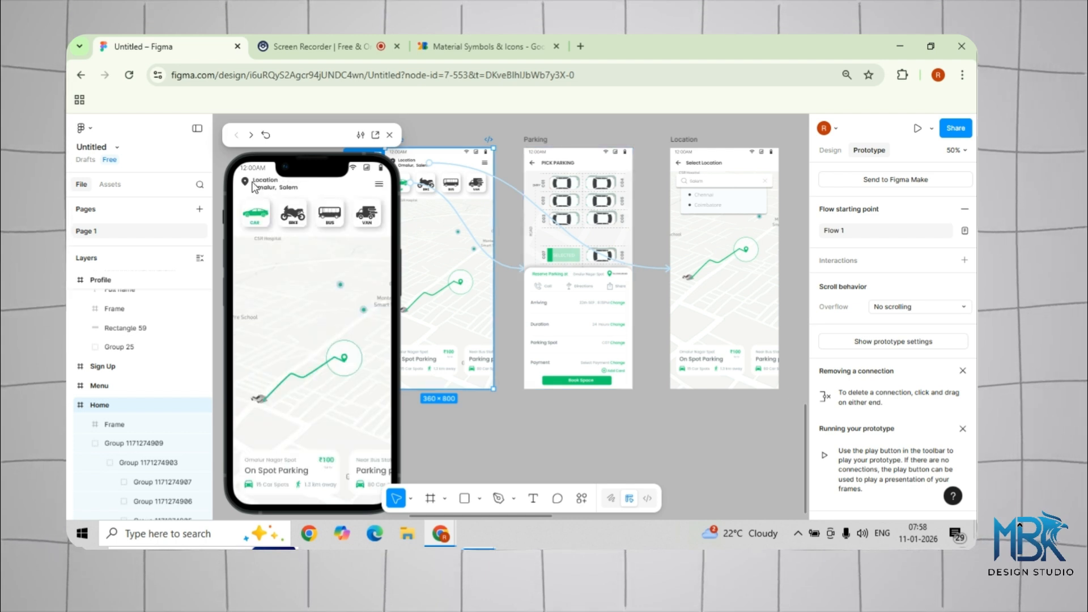
Test the Home header's location link and the Location screen's back arrow in the preview
click(254, 187)
click(246, 185)
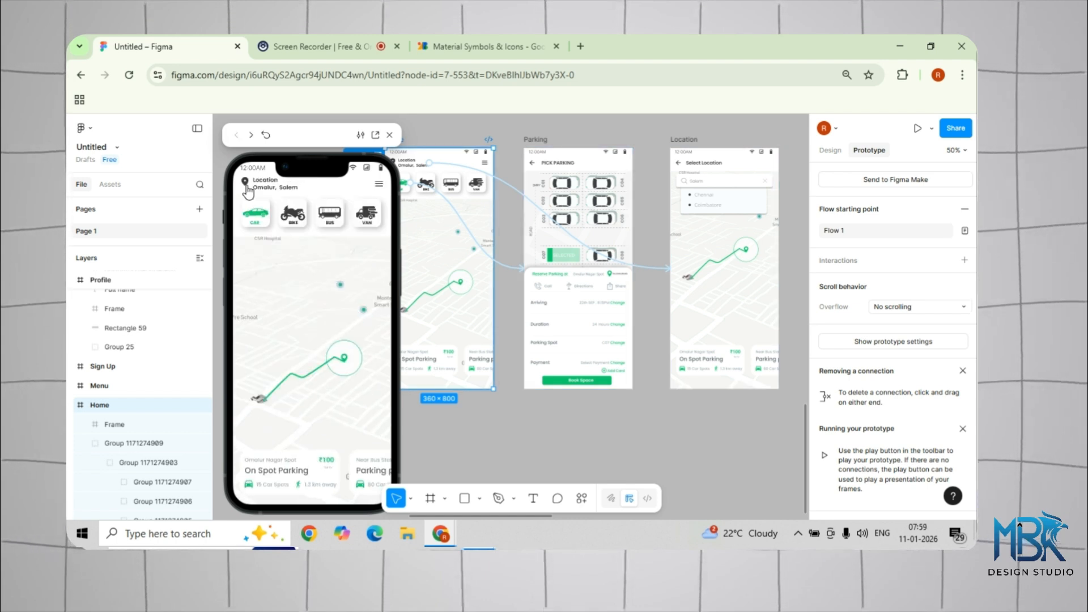
click(251, 188)
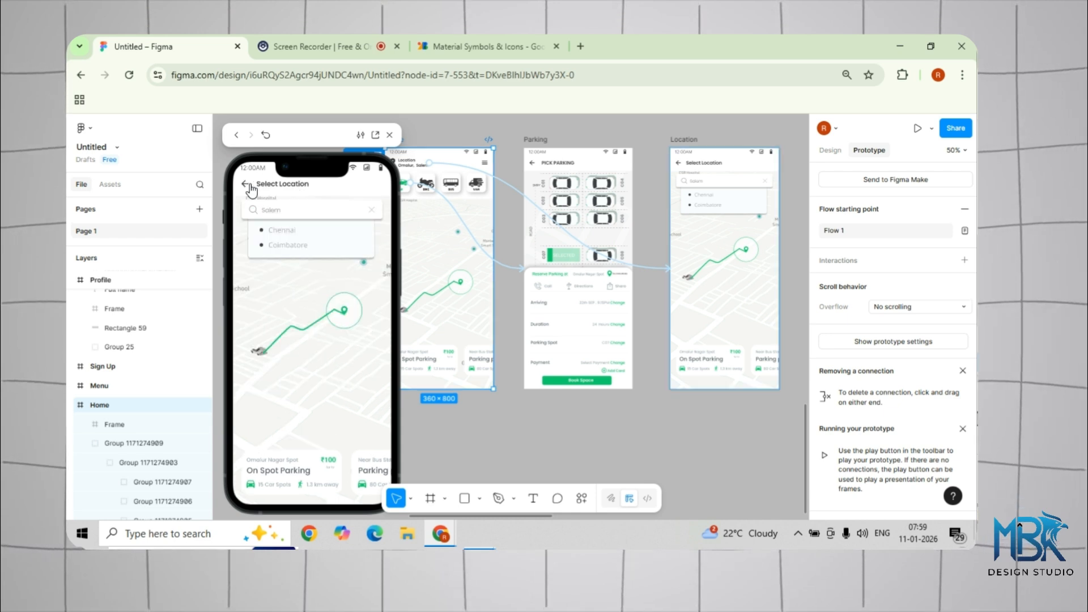
click(251, 187)
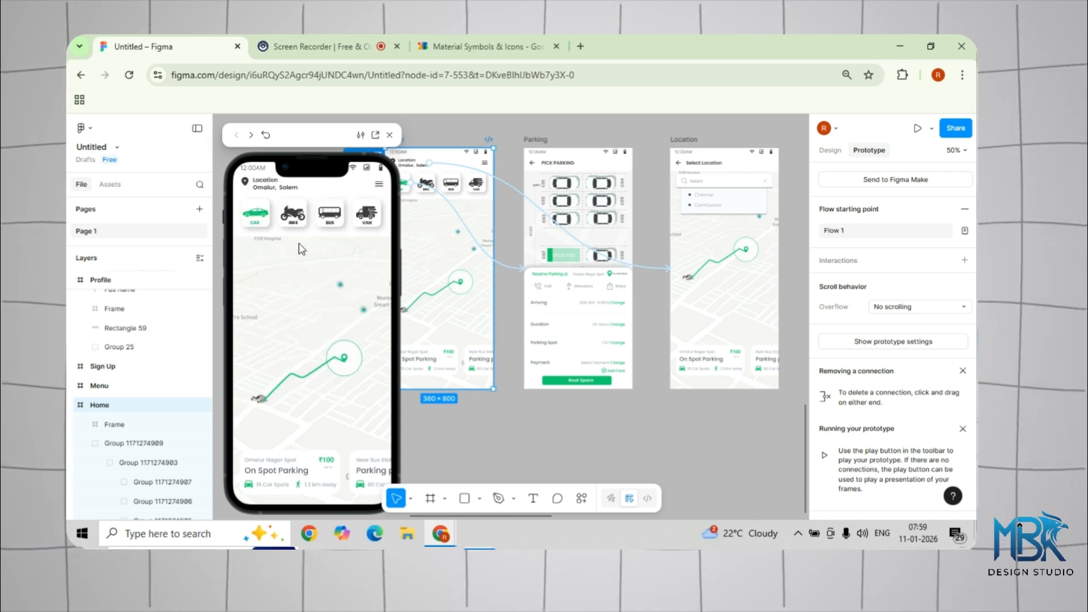
Test the Car and Book Space links through to Booking Details and its back arrow, and close the preview
click(254, 227)
click(294, 506)
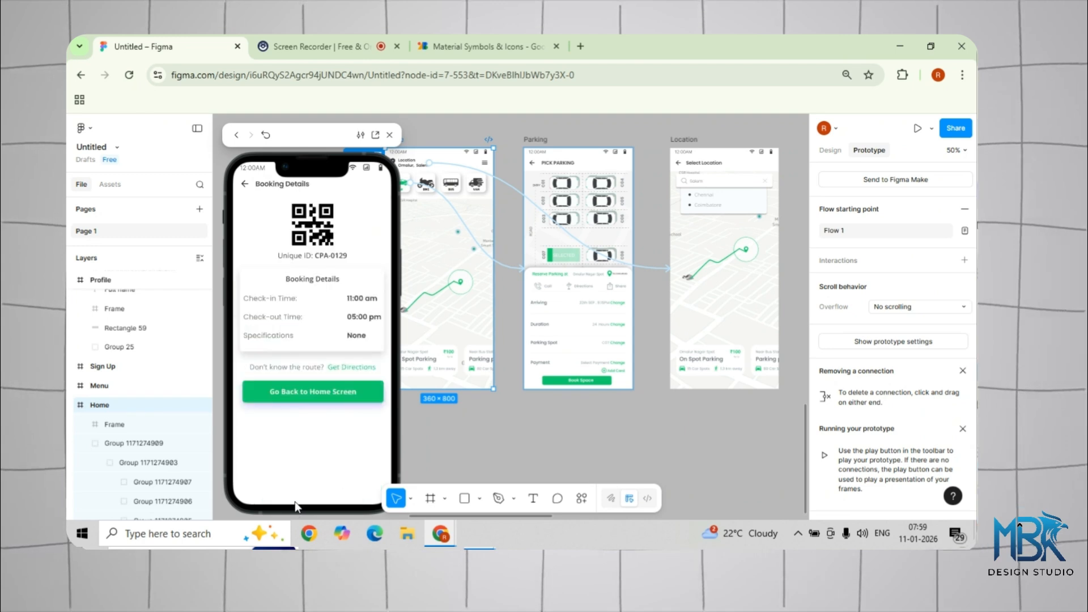
click(247, 189)
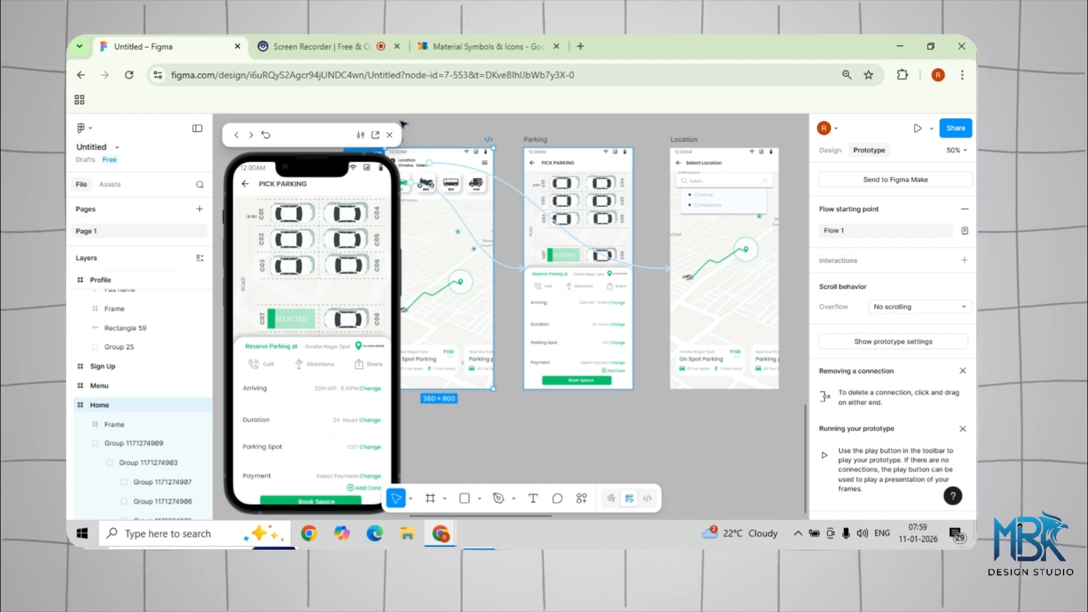
click(391, 135)
click(489, 127)
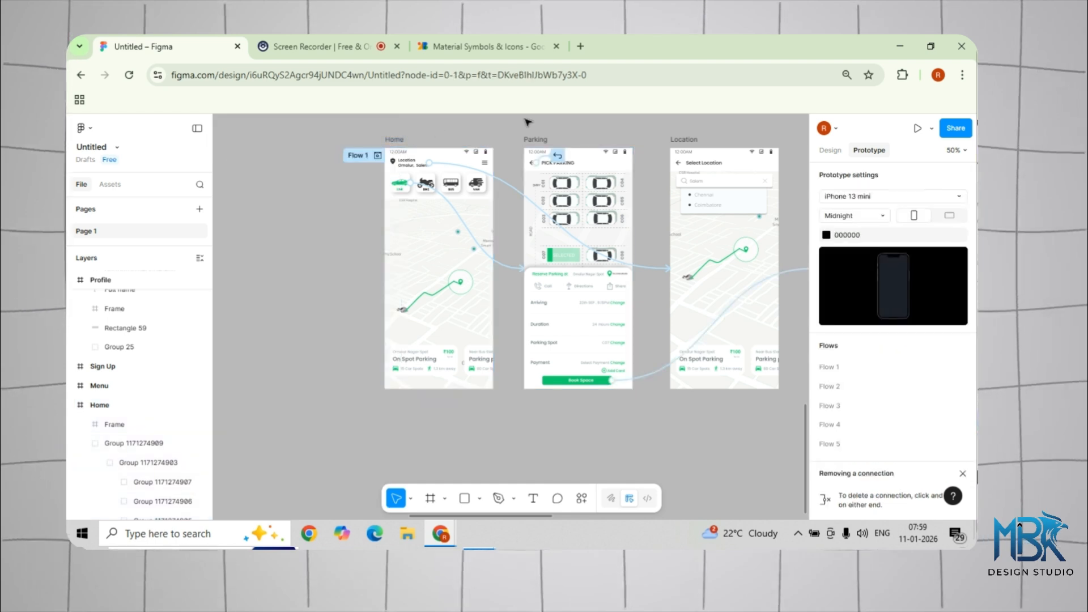
Review the connections across the four screens and inspect the interaction settings of the Book Space link to Booking Details
drag(524, 121, 371, 125)
drag(450, 130, 454, 135)
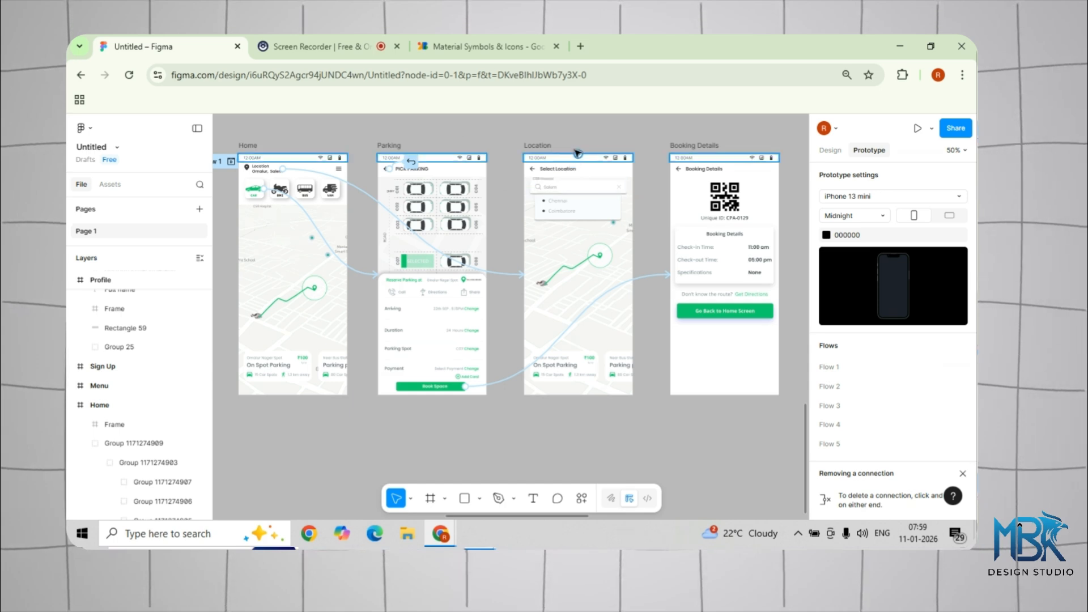
scroll(519, 130, right, 3)
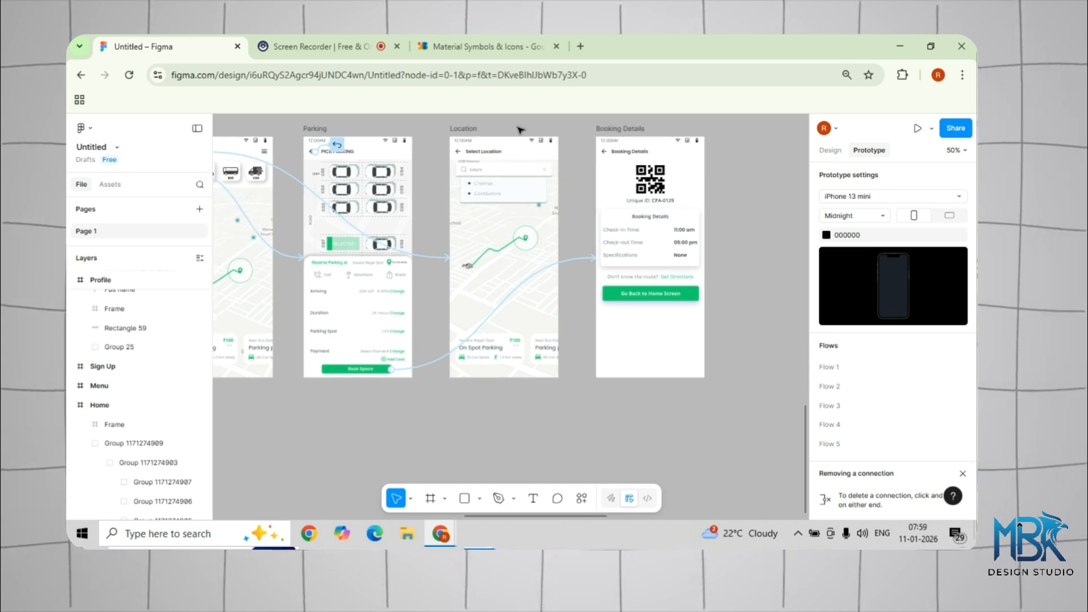
key(minus)
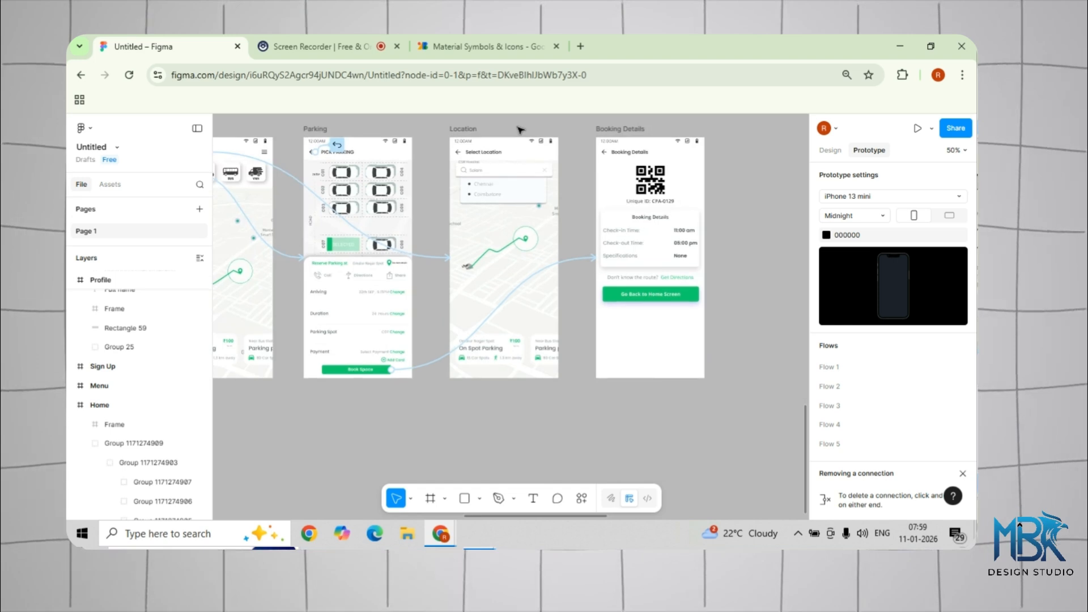
click(570, 259)
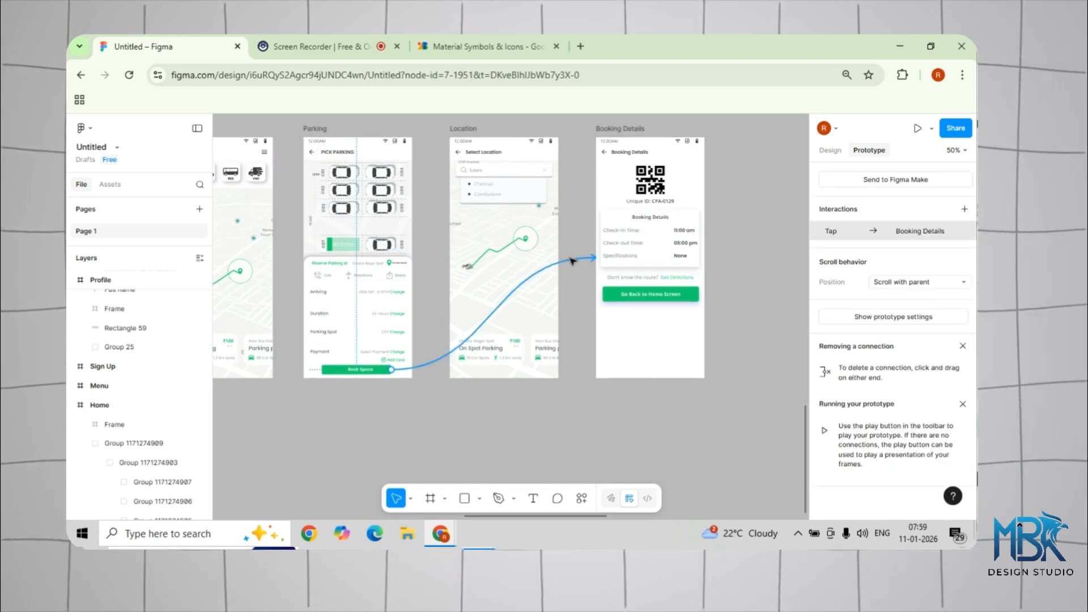
click(571, 260)
click(584, 235)
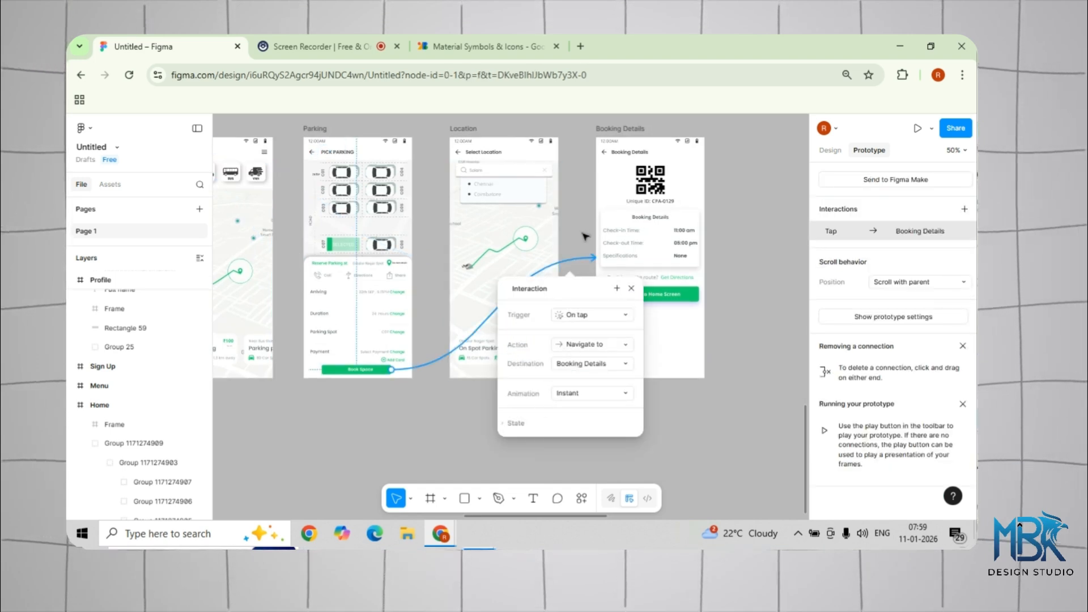
drag(421, 410, 634, 398)
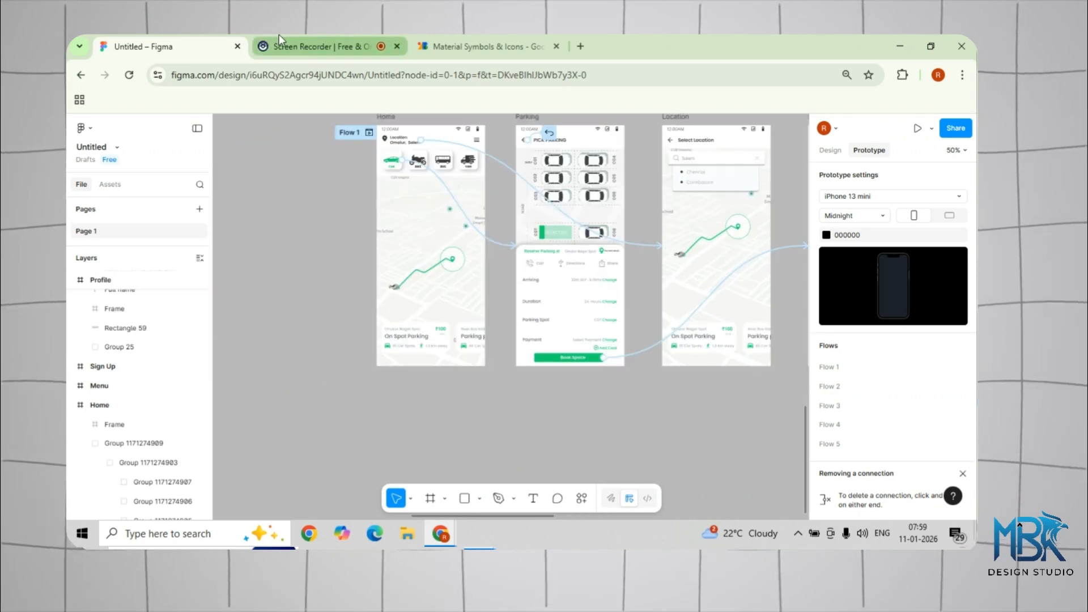
click(279, 37)
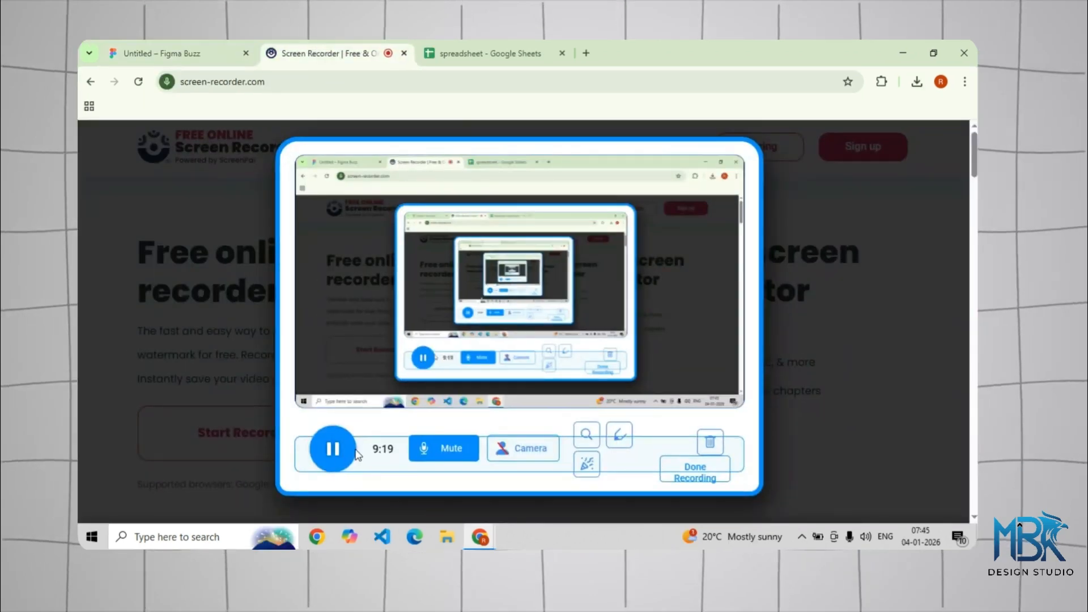